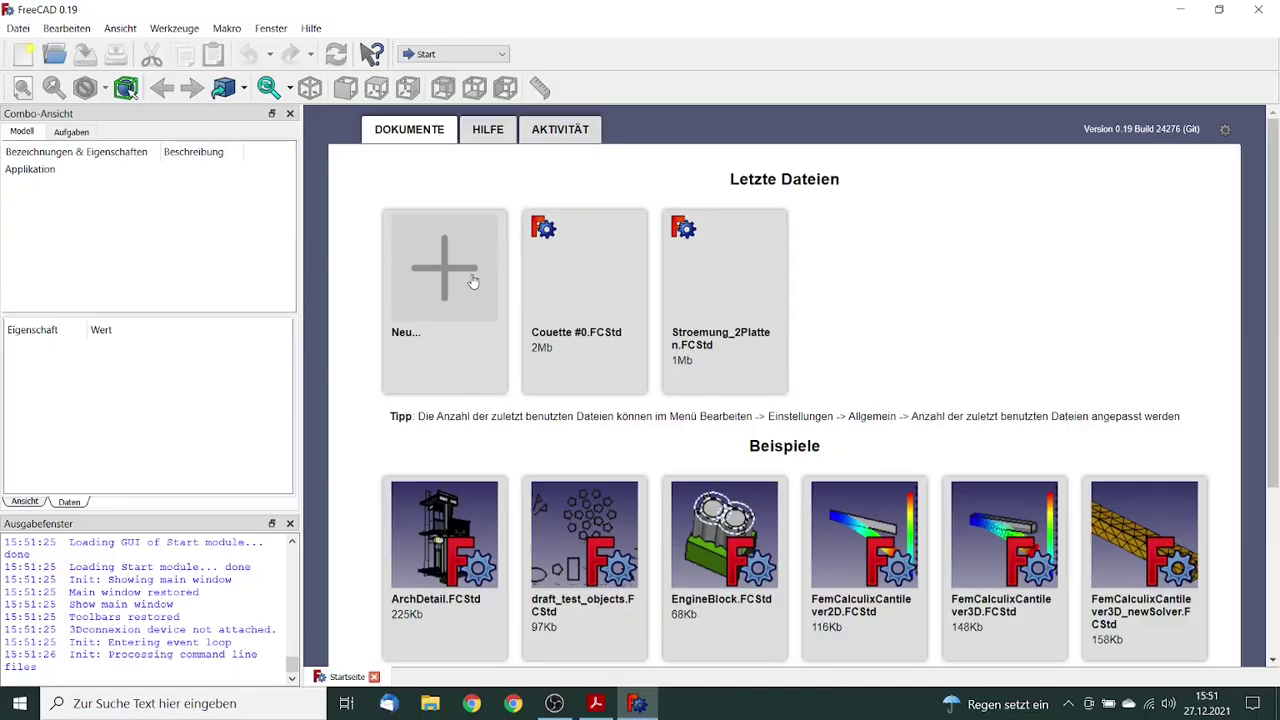
Step: Start a new empty document in the Part workbench and insert a default tube
click(472, 280)
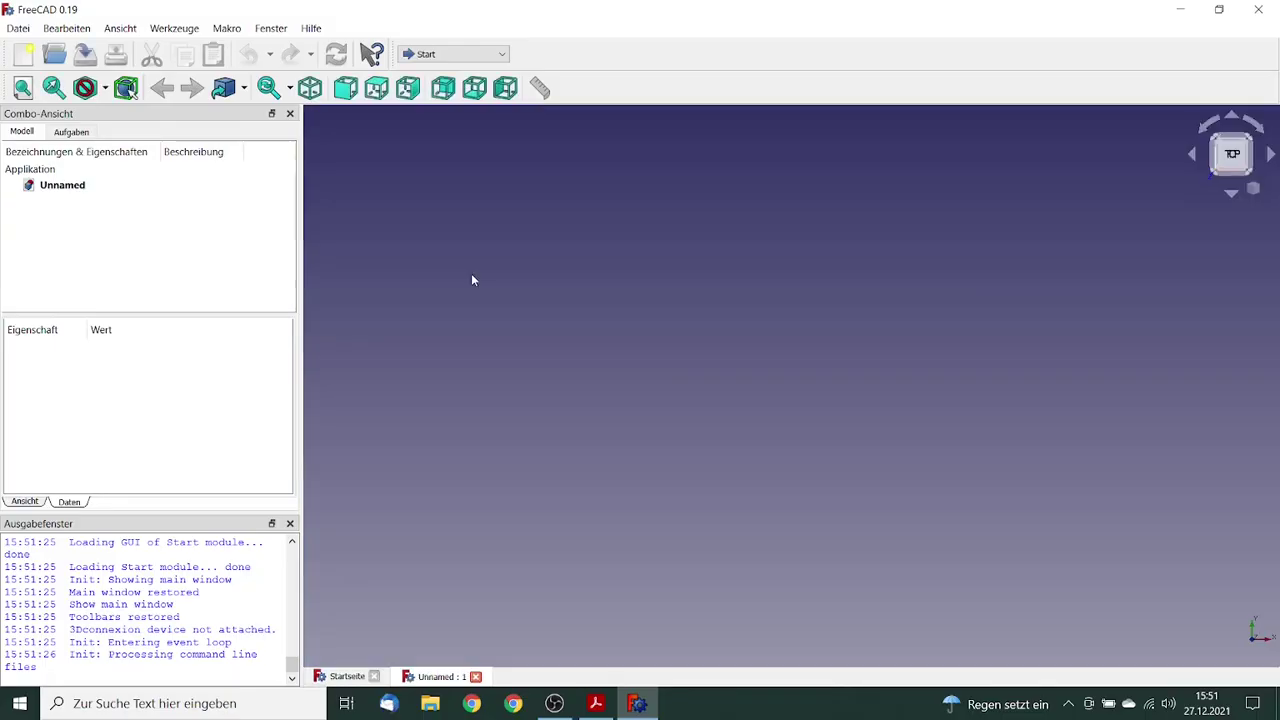
click(374, 677)
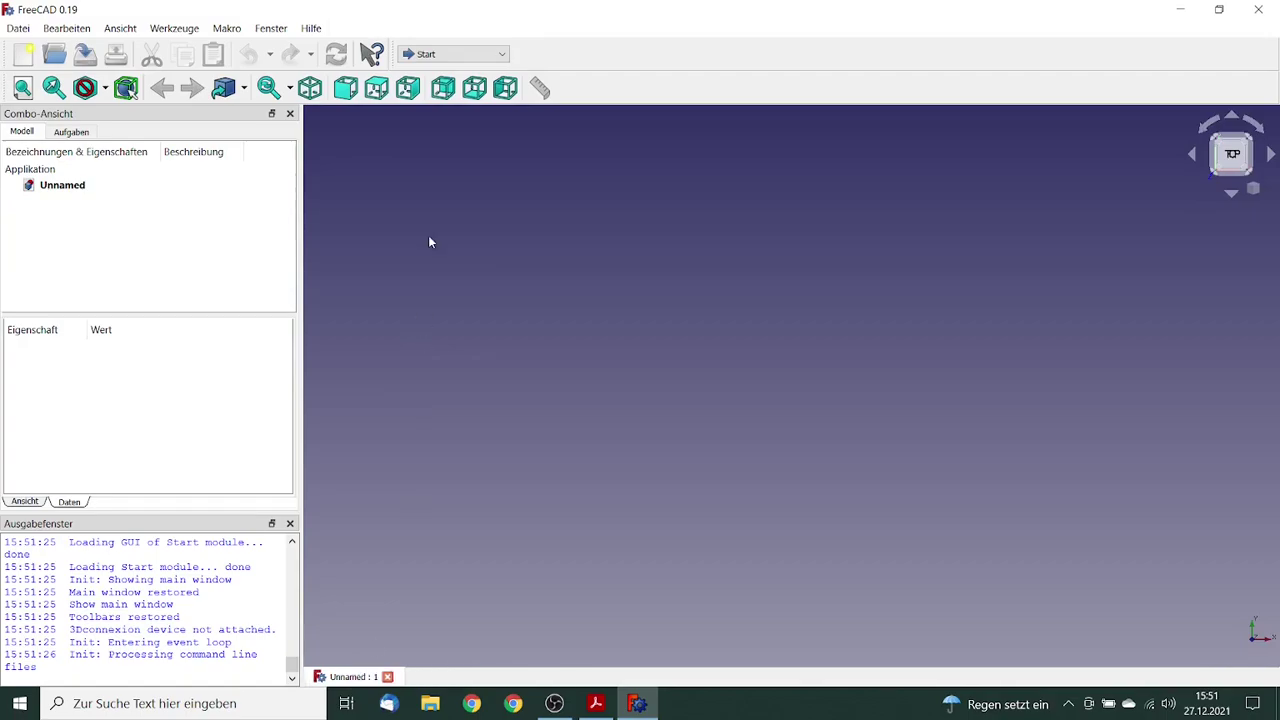
click(501, 56)
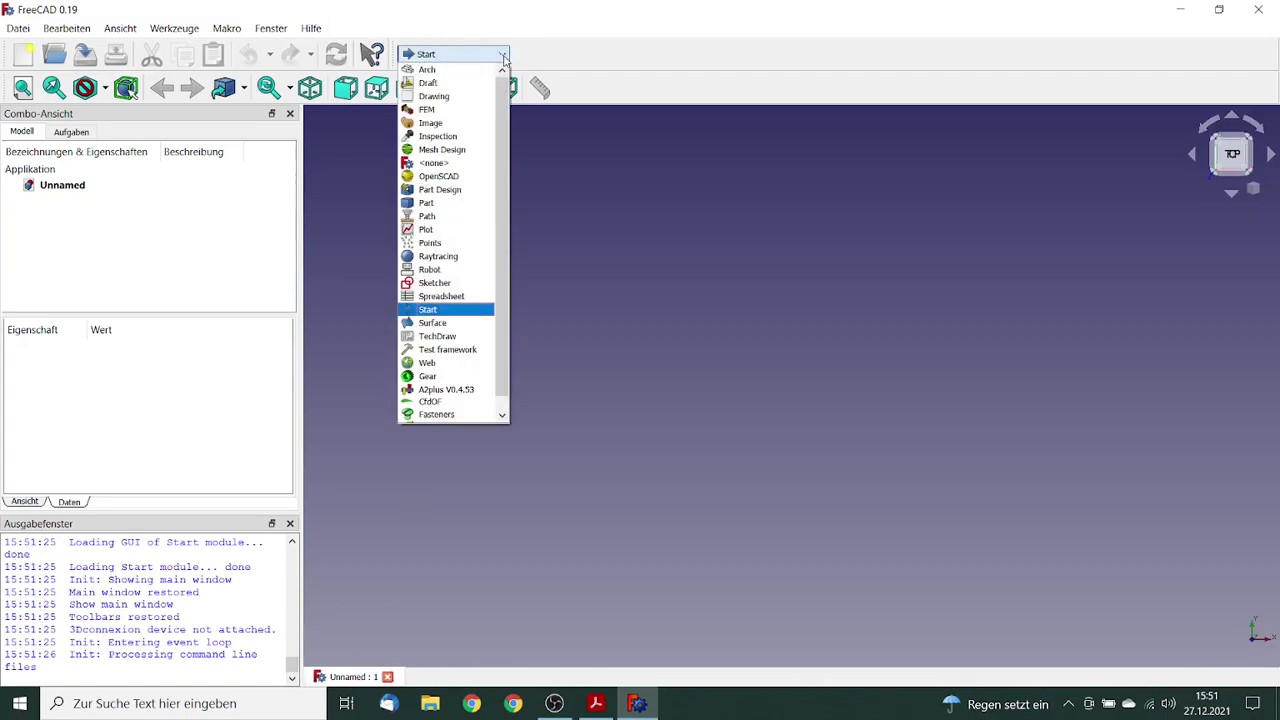
click(457, 202)
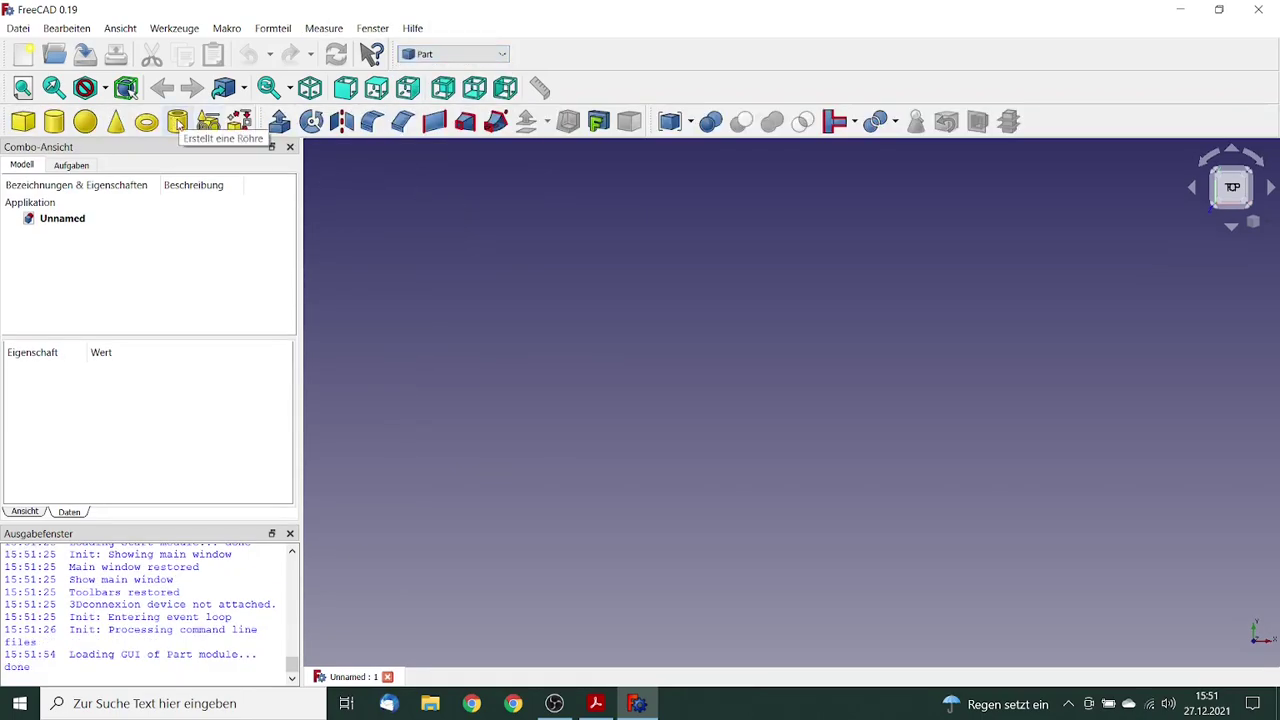
click(178, 122)
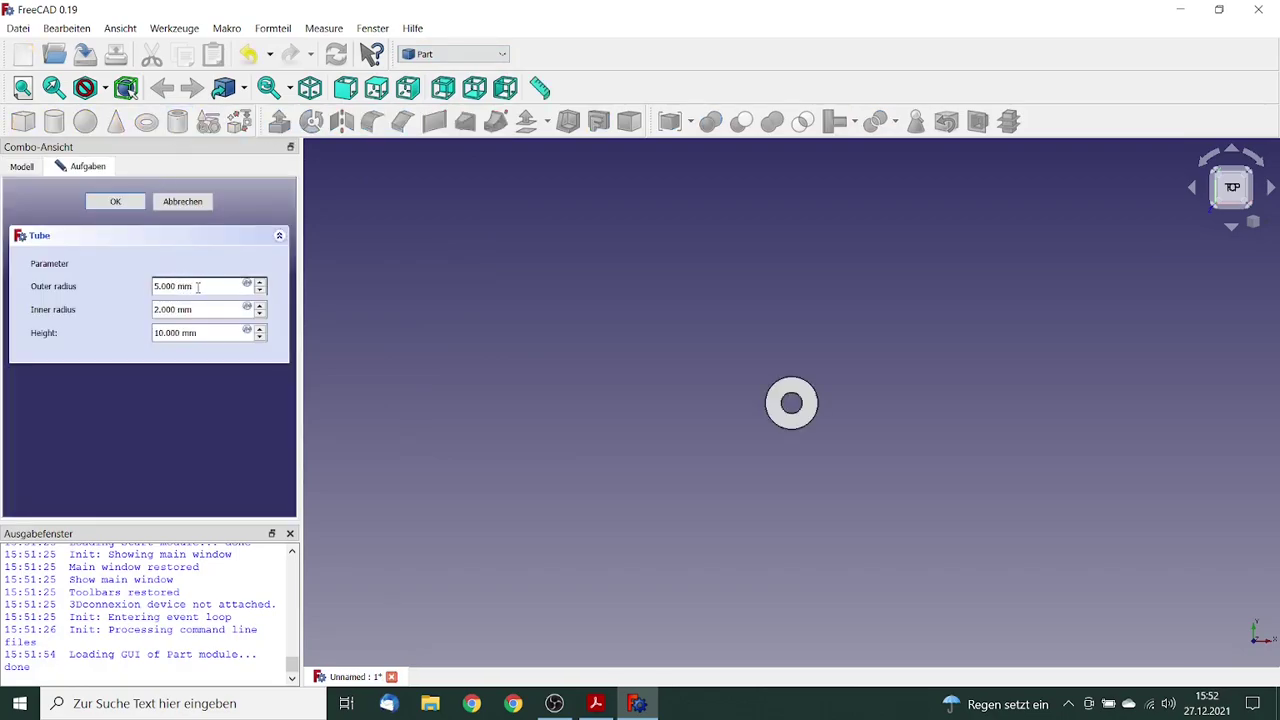
Step: Set the tube to outer radius 260 mm, inner radius 250 mm, height 100 mm, and inspect it
drag(199, 287, 61, 274)
text(260)
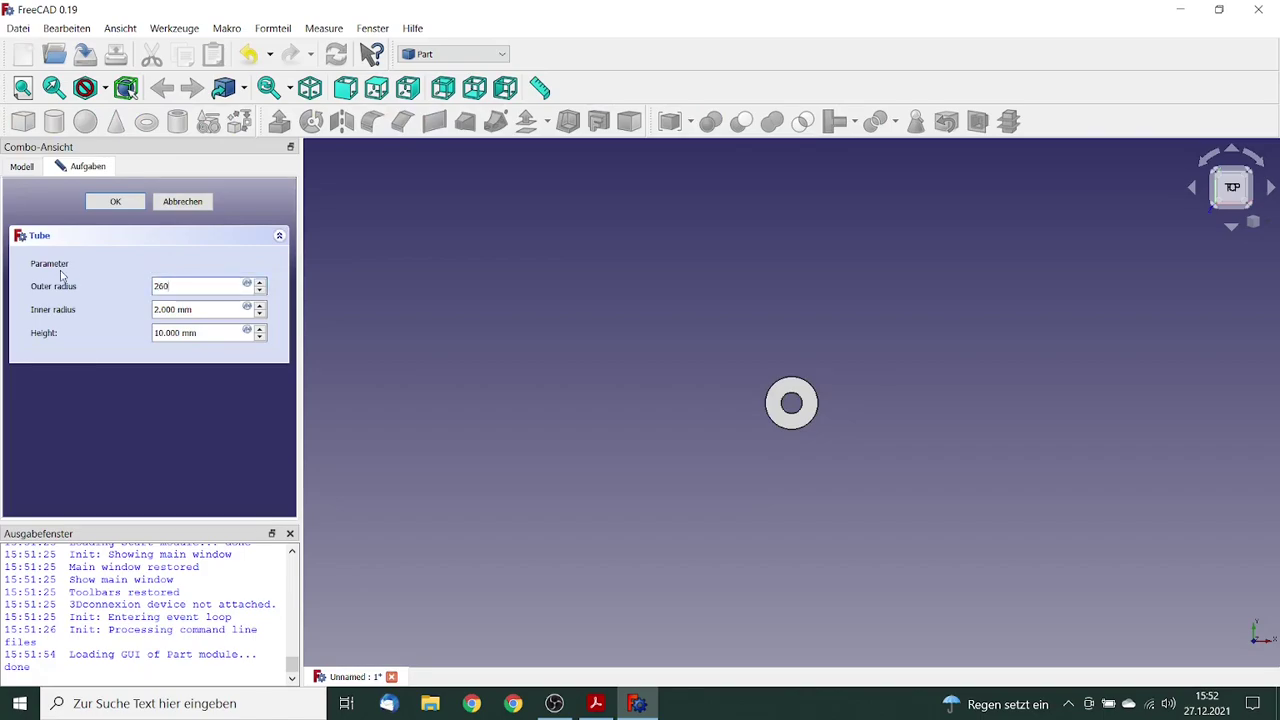
text( mm)
key(Tab)
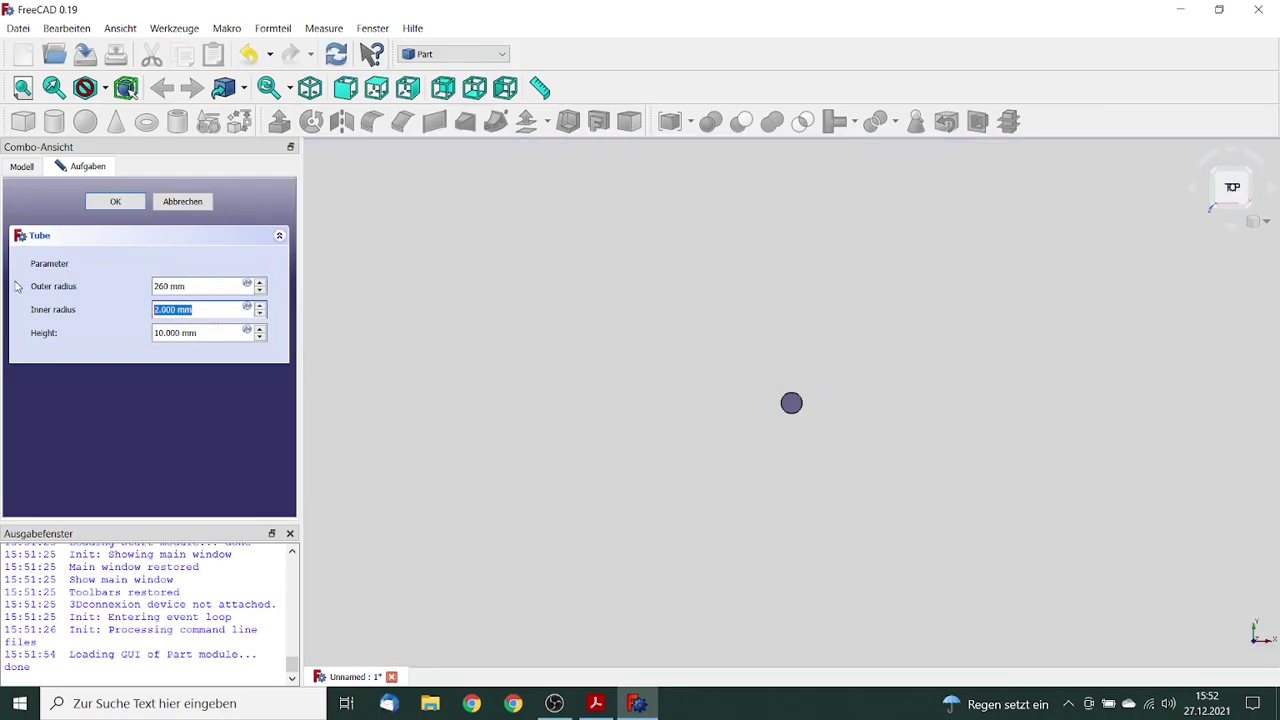
text(250 mm)
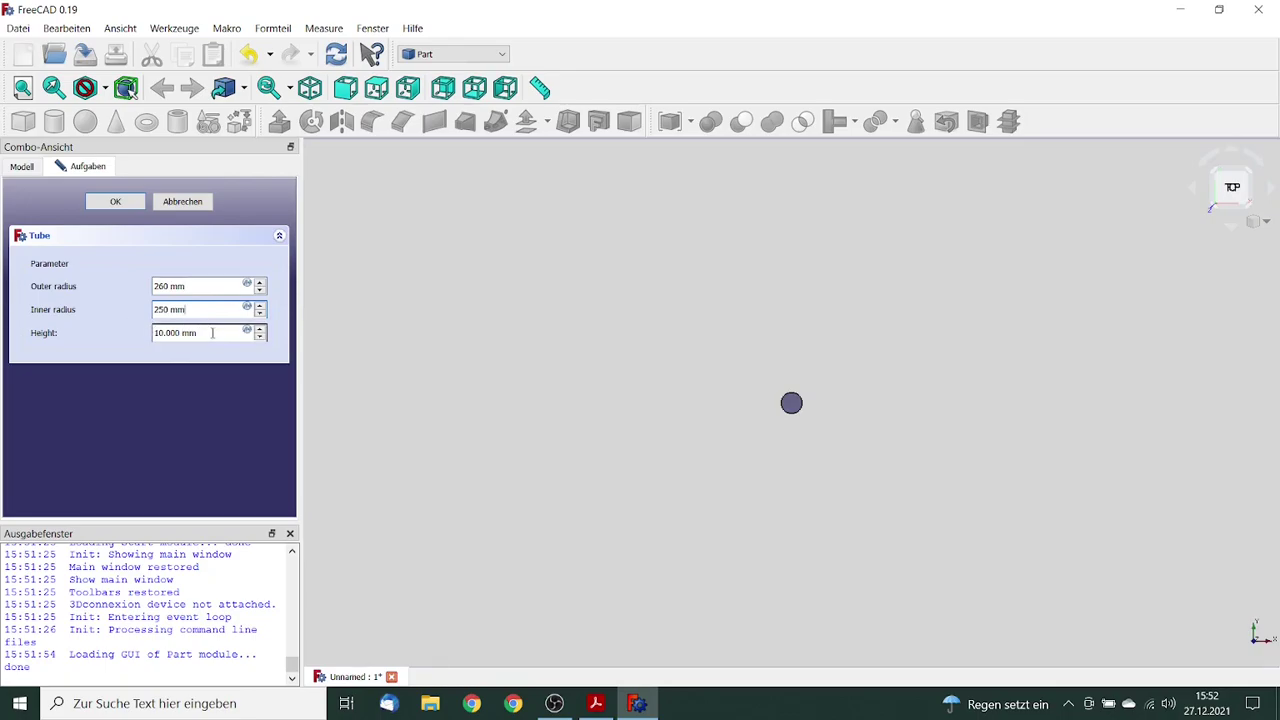
key(Tab)
text(100)
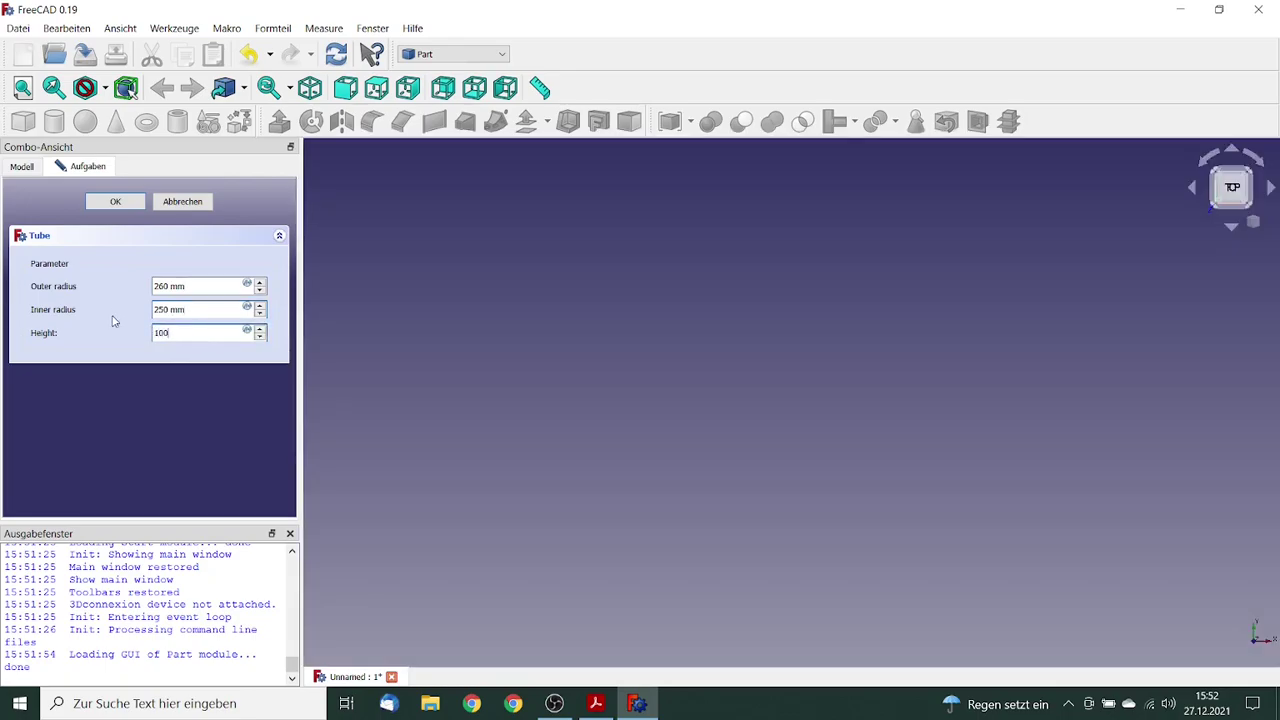
text( mm)
click(117, 202)
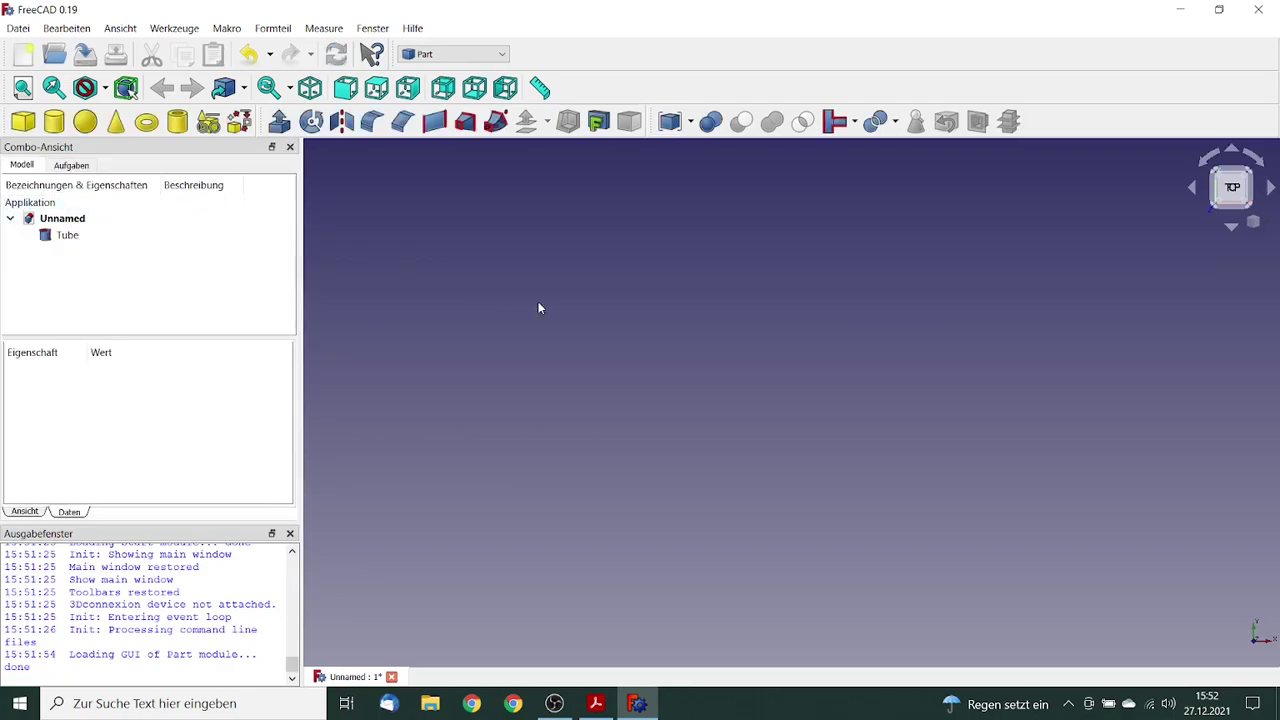
scroll(545, 360, down, 2)
scroll(546, 368, down, 4)
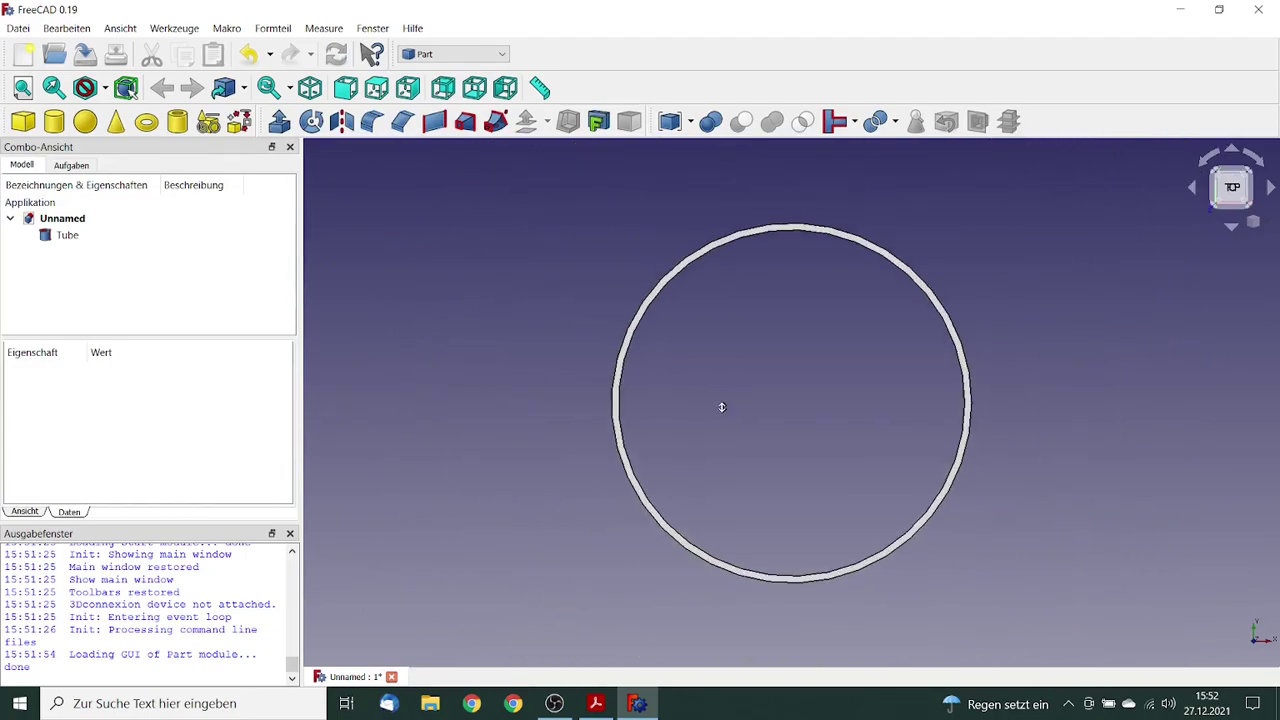
middle_drag(720, 406, 751, 342)
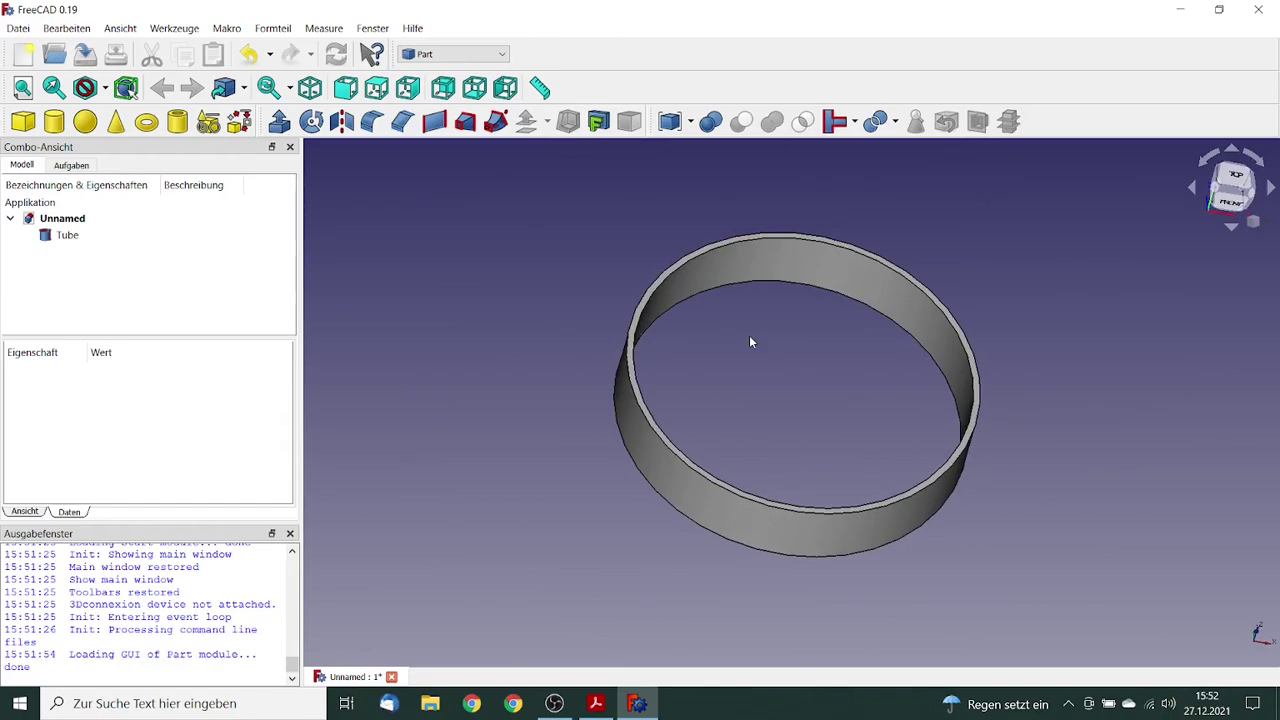
Step: Switch to the CfdOF workbench and add a CFD analysis to the document
click(502, 55)
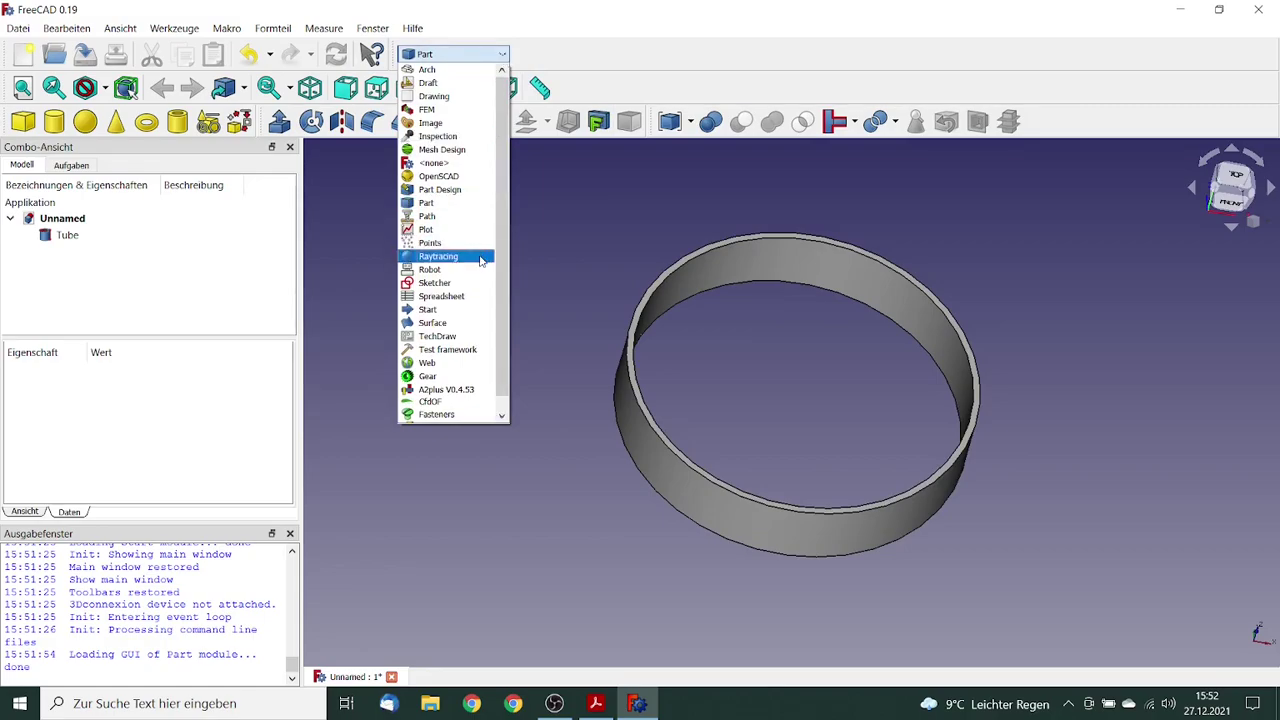
click(444, 401)
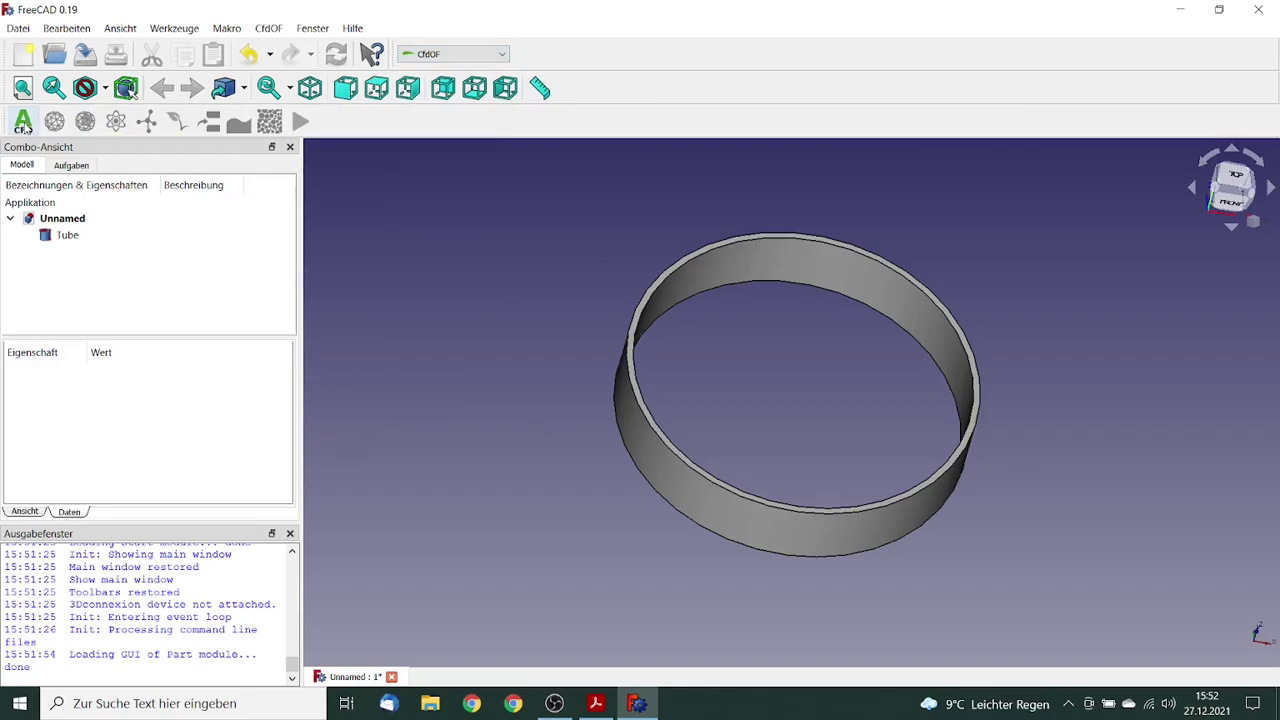
click(24, 124)
Step: Set the analysis PhysicsModel to viscous (laminar) flow
click(62, 255)
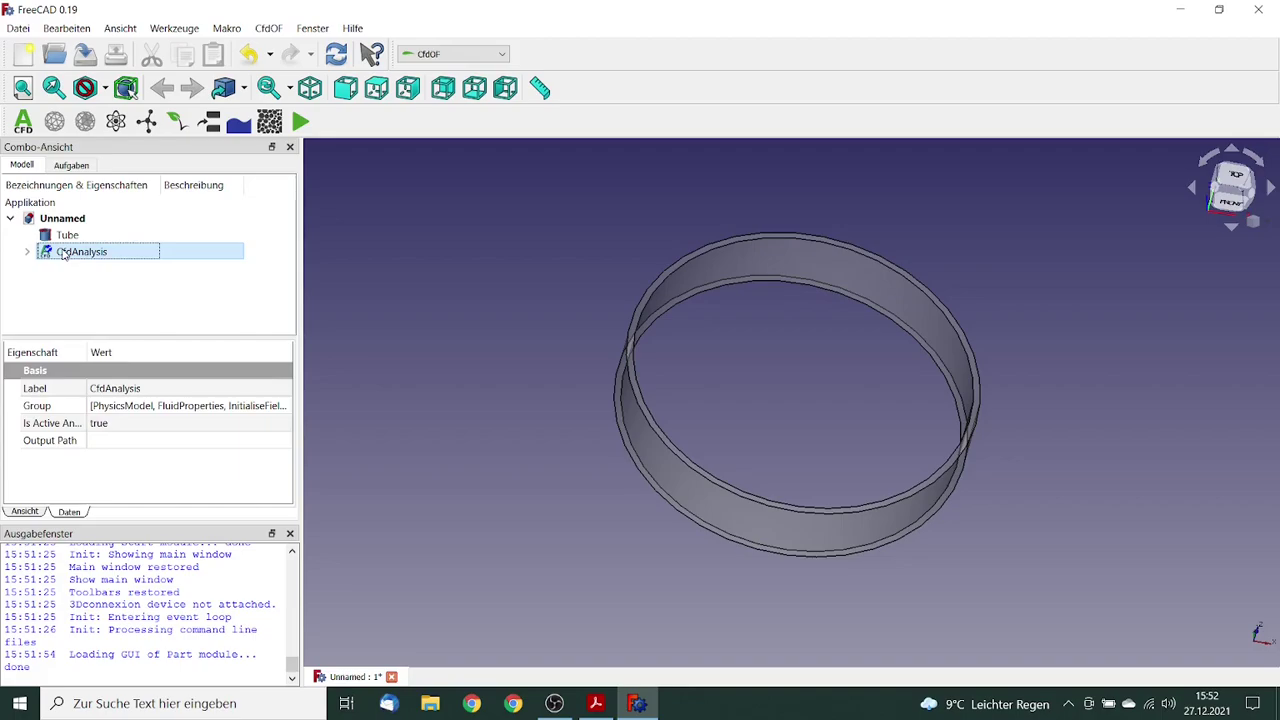
double_click(56, 258)
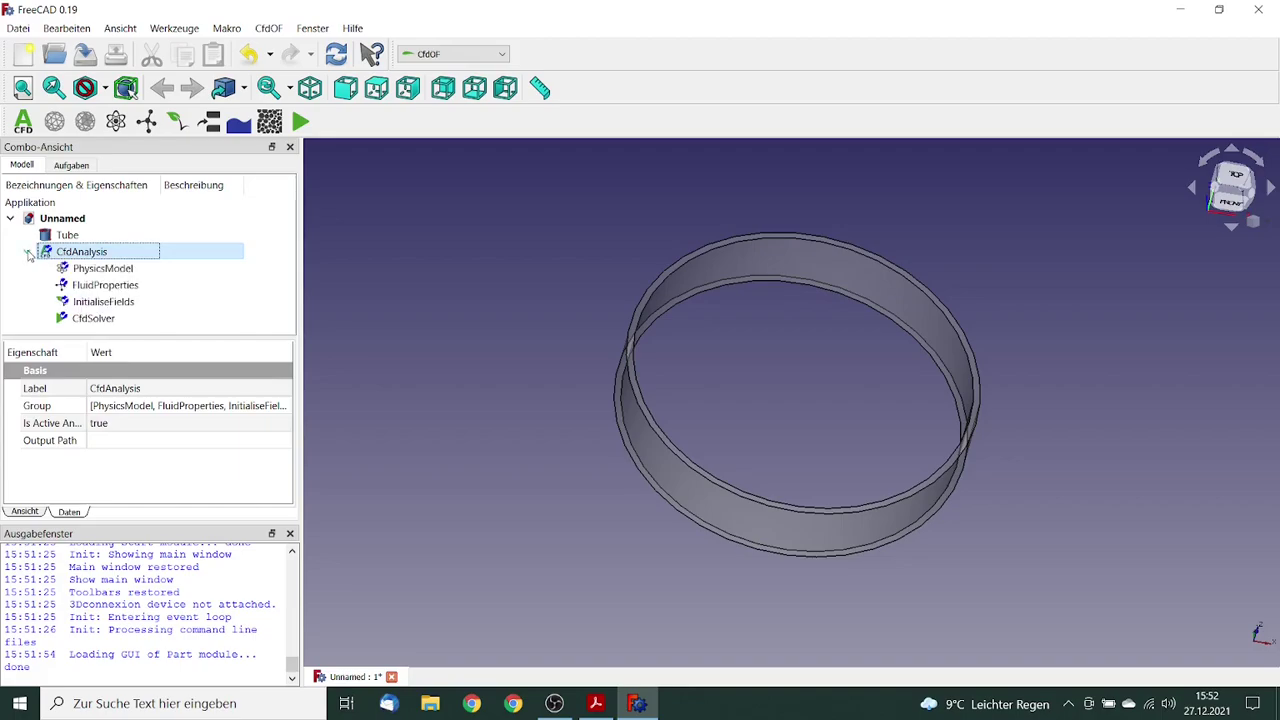
double_click(99, 270)
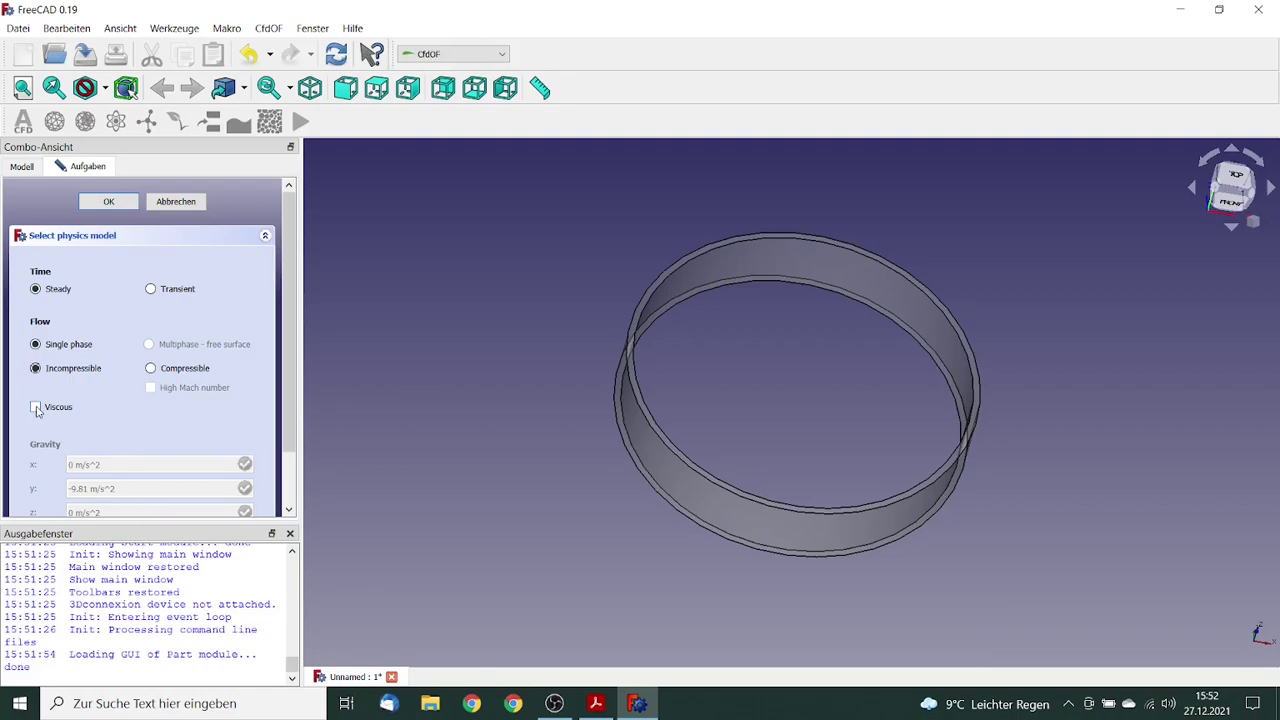
click(36, 408)
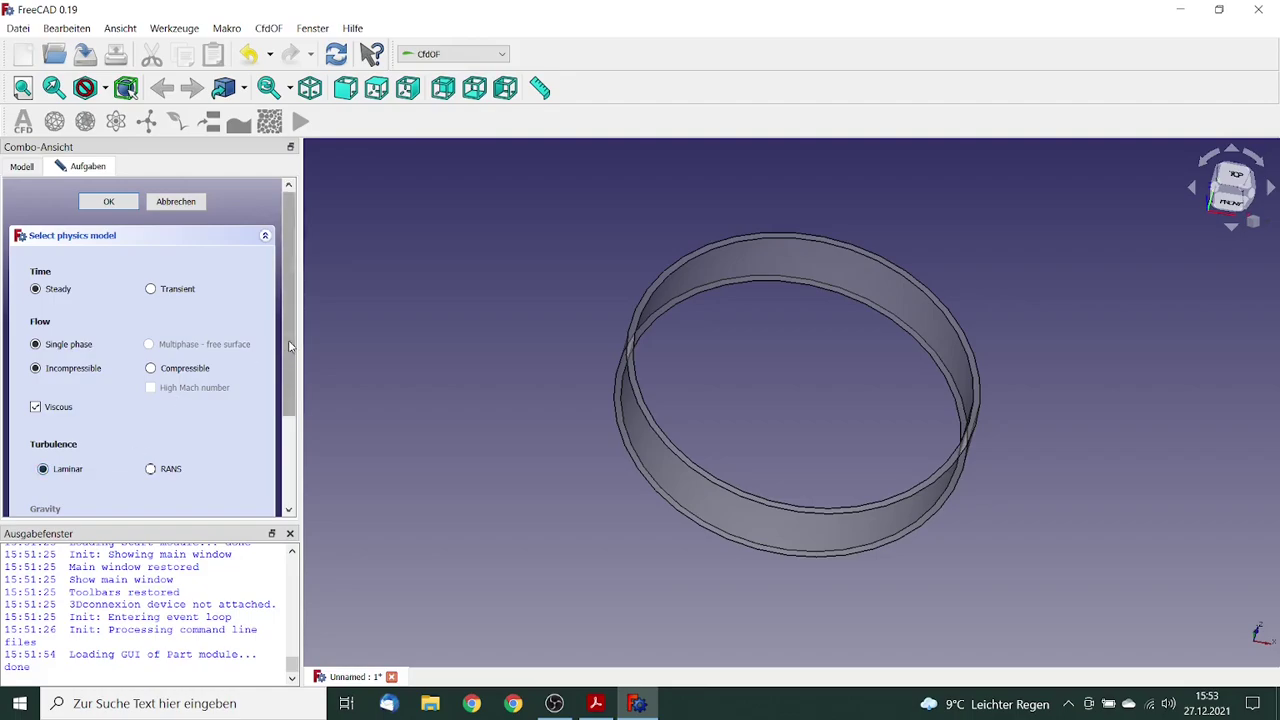
scroll(287, 300, down, 2)
scroll(287, 300, up, 2)
scroll(286, 290, down, 1)
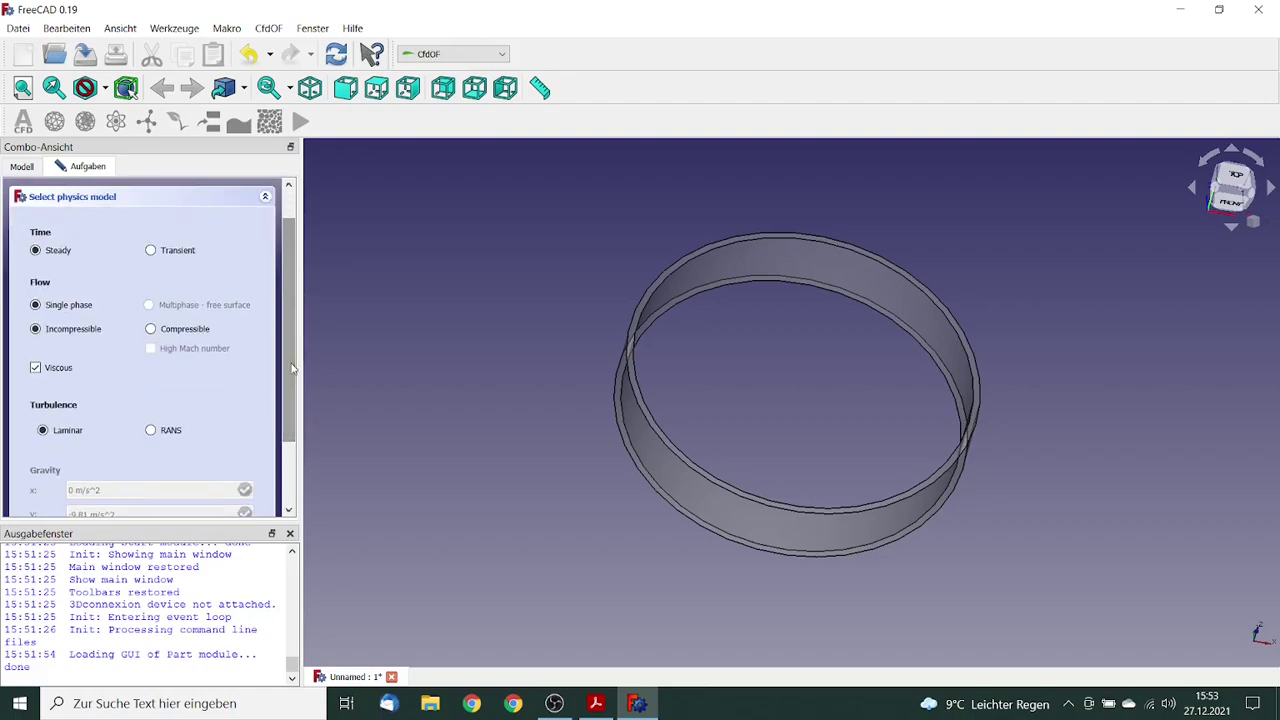
scroll(285, 238, up, 1)
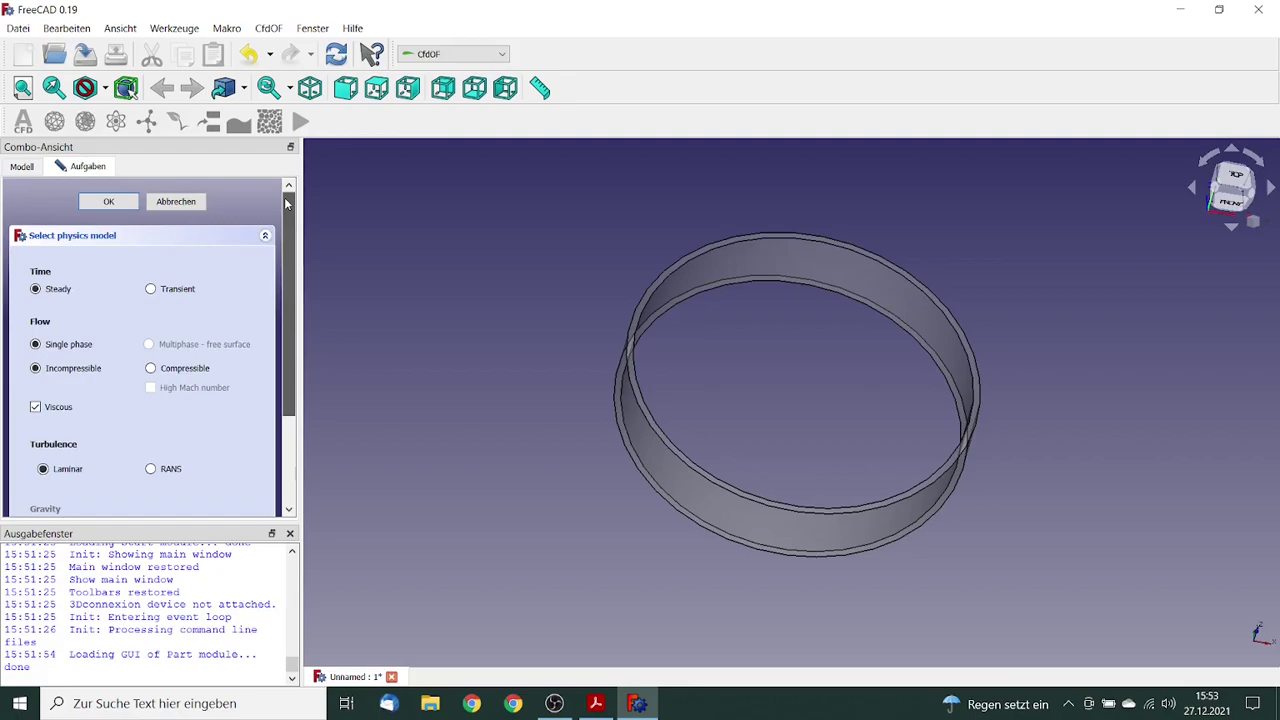
Step: Apply the physics model and set the fluid to OilSAE10W (870 kg/m^3, 0.104 kg/(m*s))
click(110, 202)
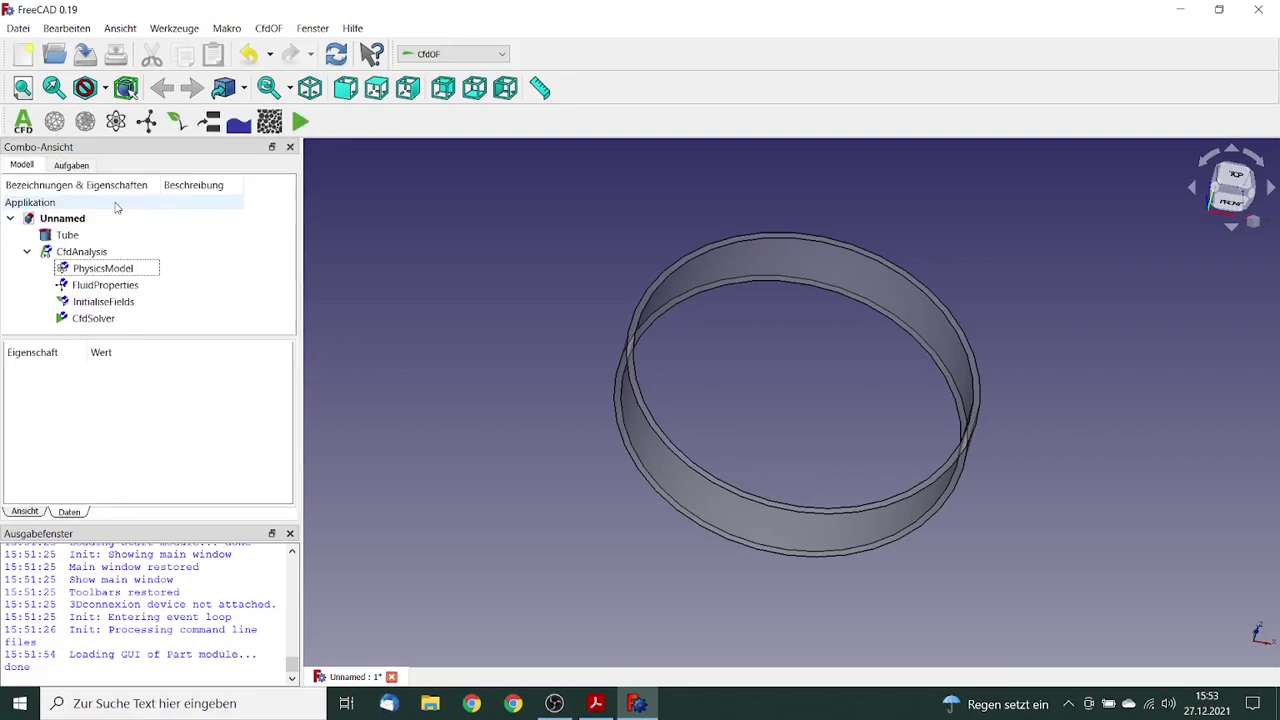
double_click(108, 286)
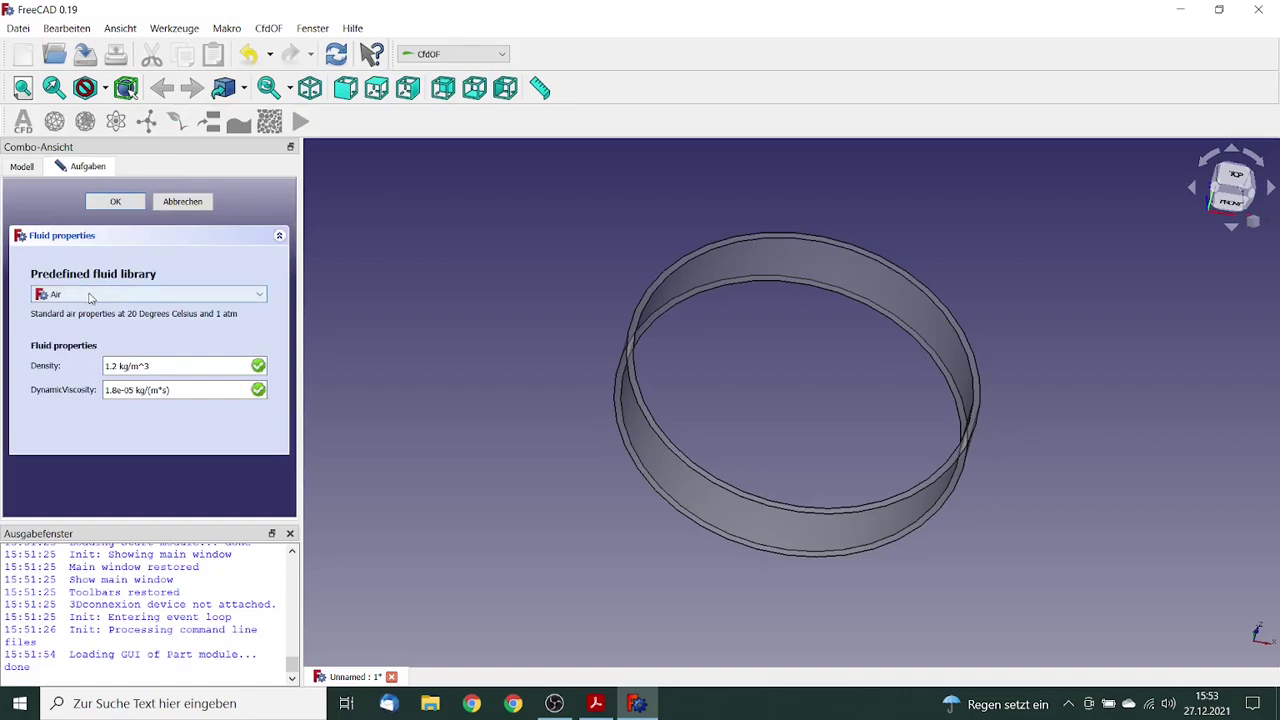
click(90, 296)
click(80, 336)
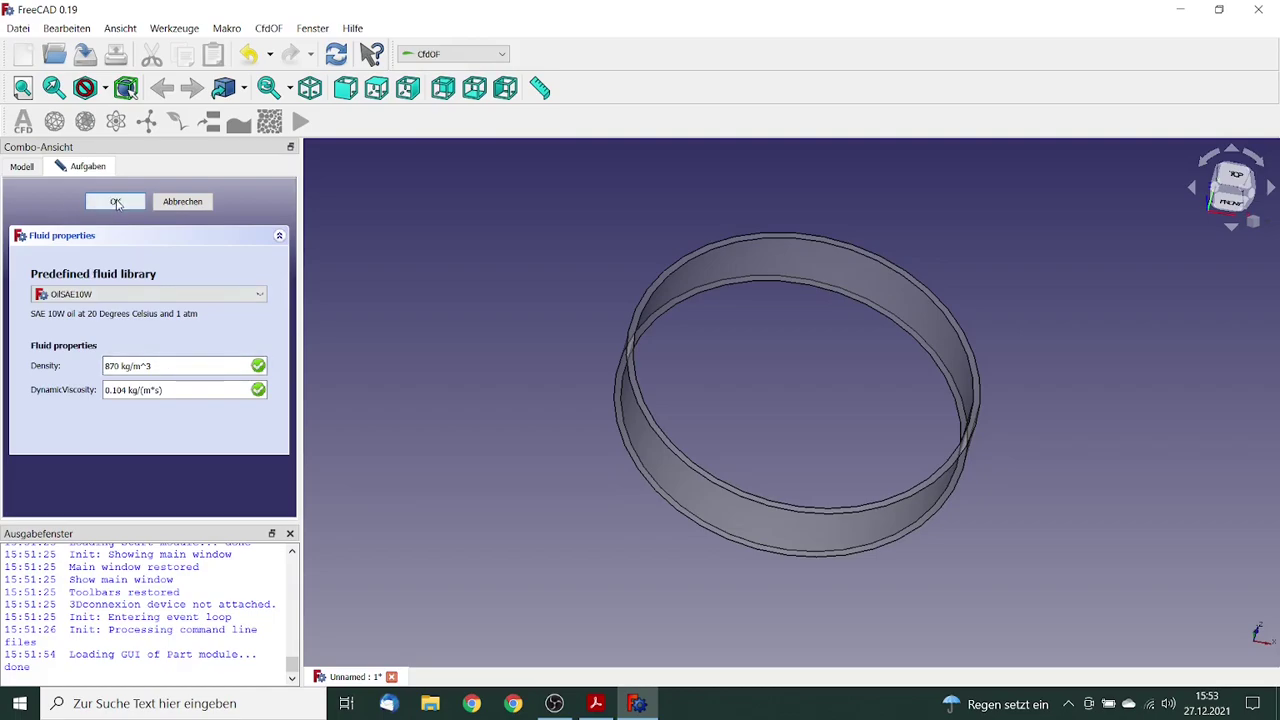
click(116, 202)
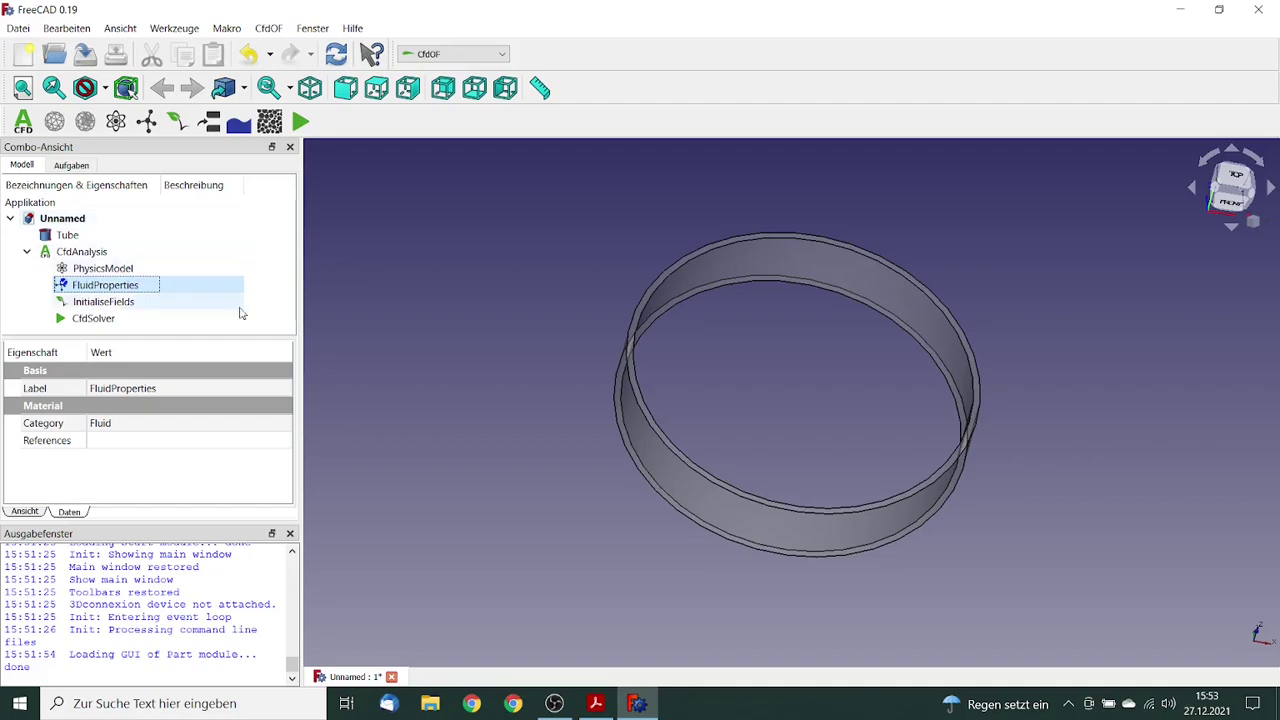
Step: Add a translating wall boundary on Tube:Face1 moving at Ux 10 m/s
click(967, 570)
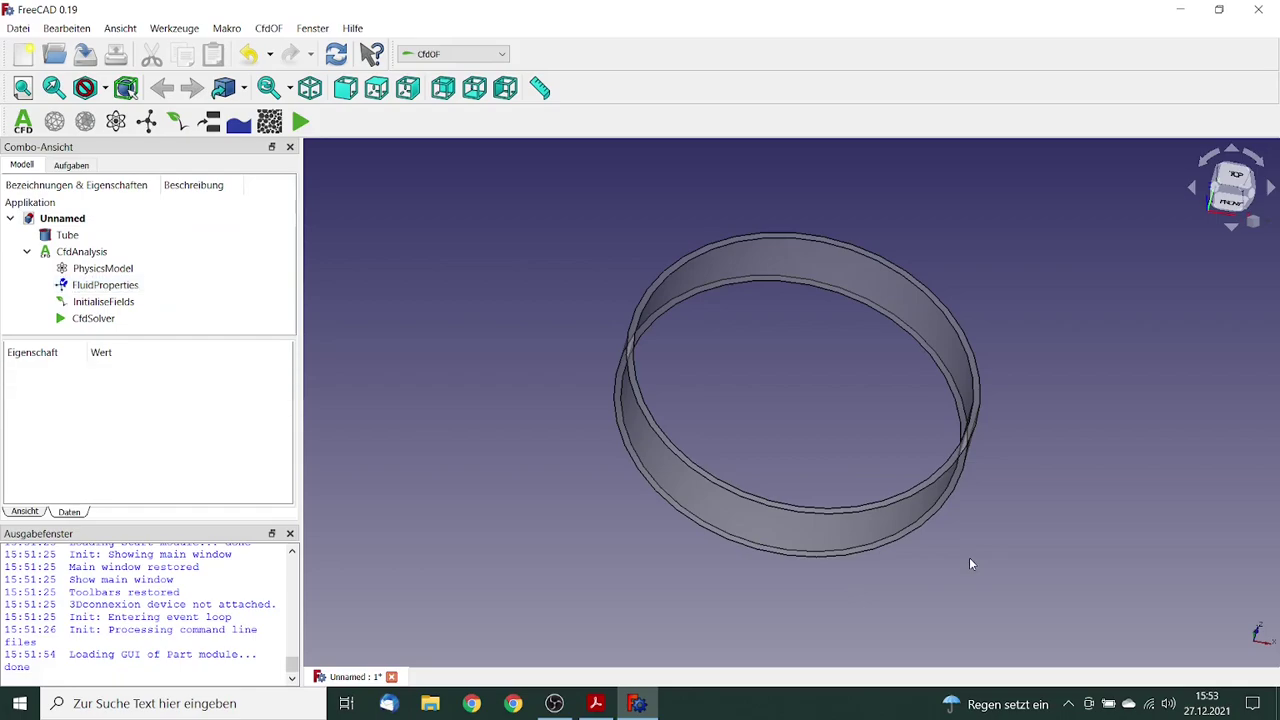
click(895, 530)
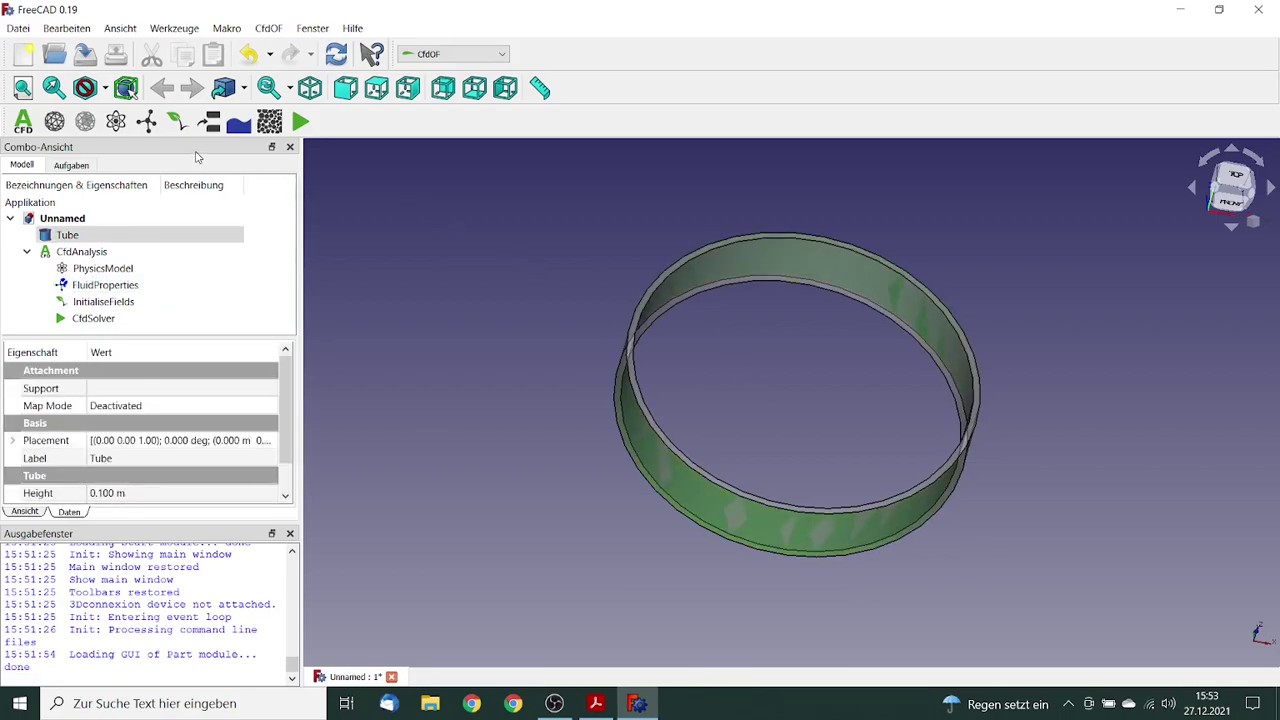
click(209, 122)
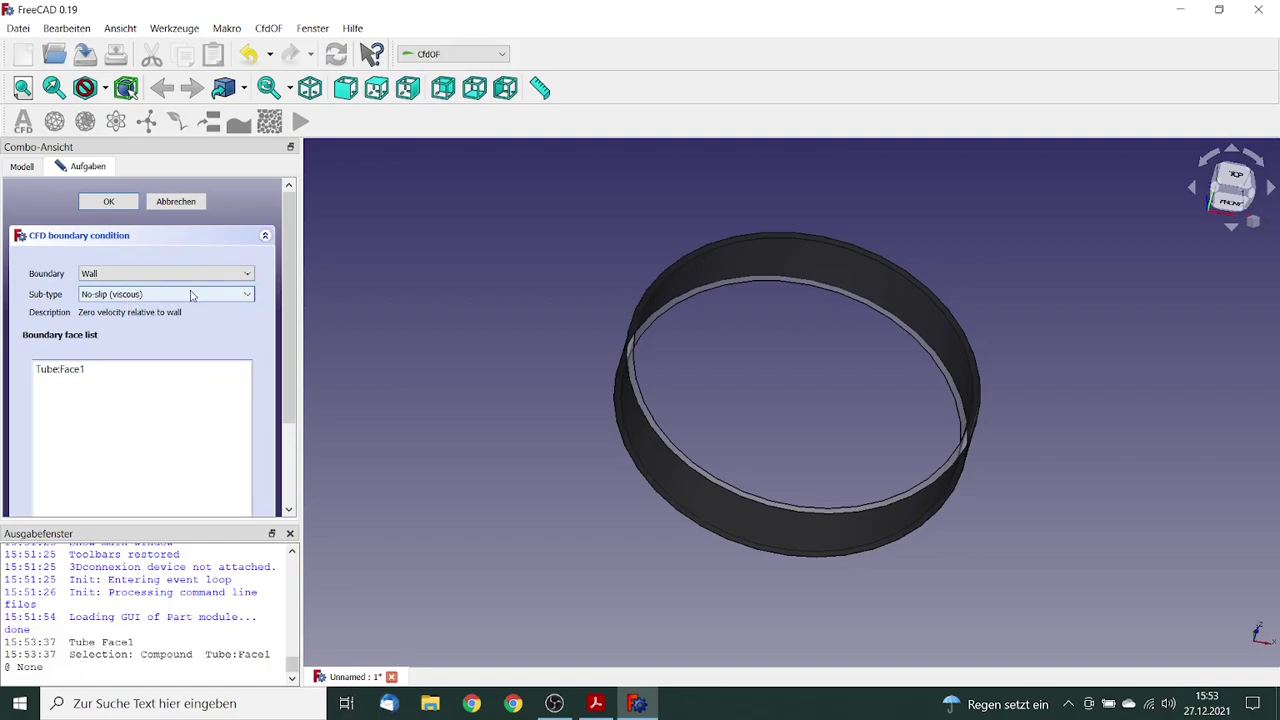
click(245, 296)
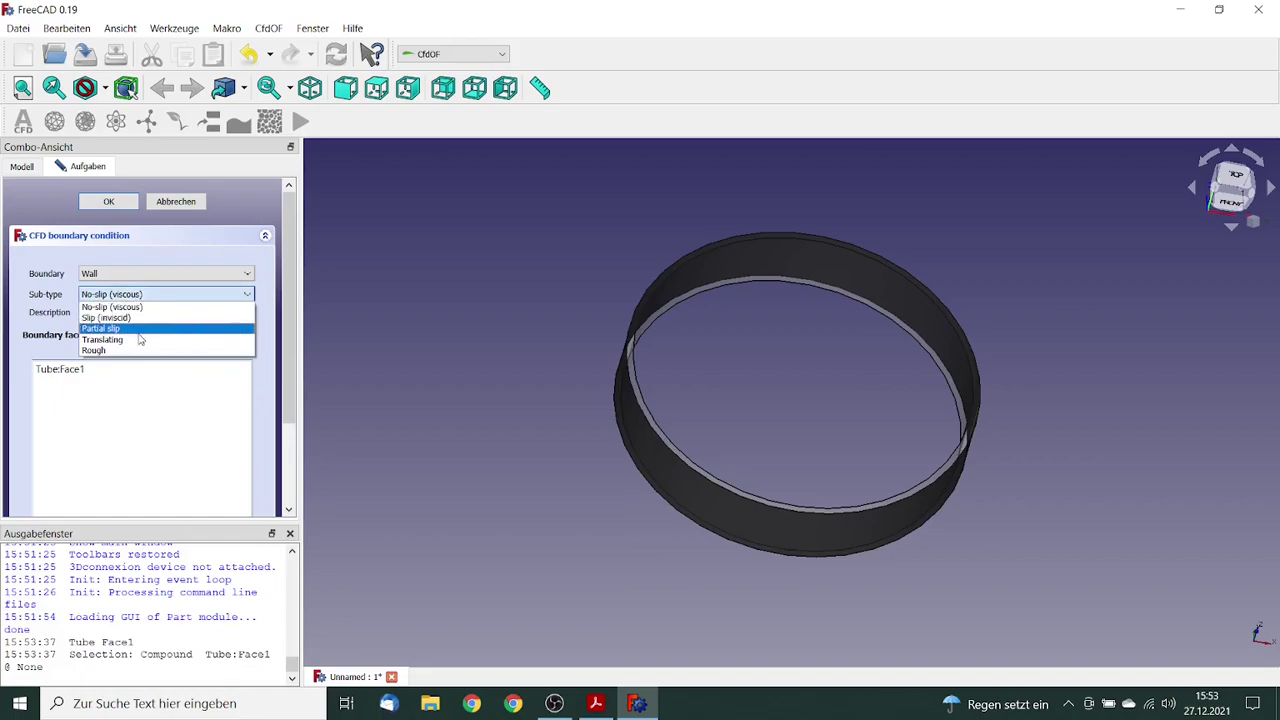
click(124, 345)
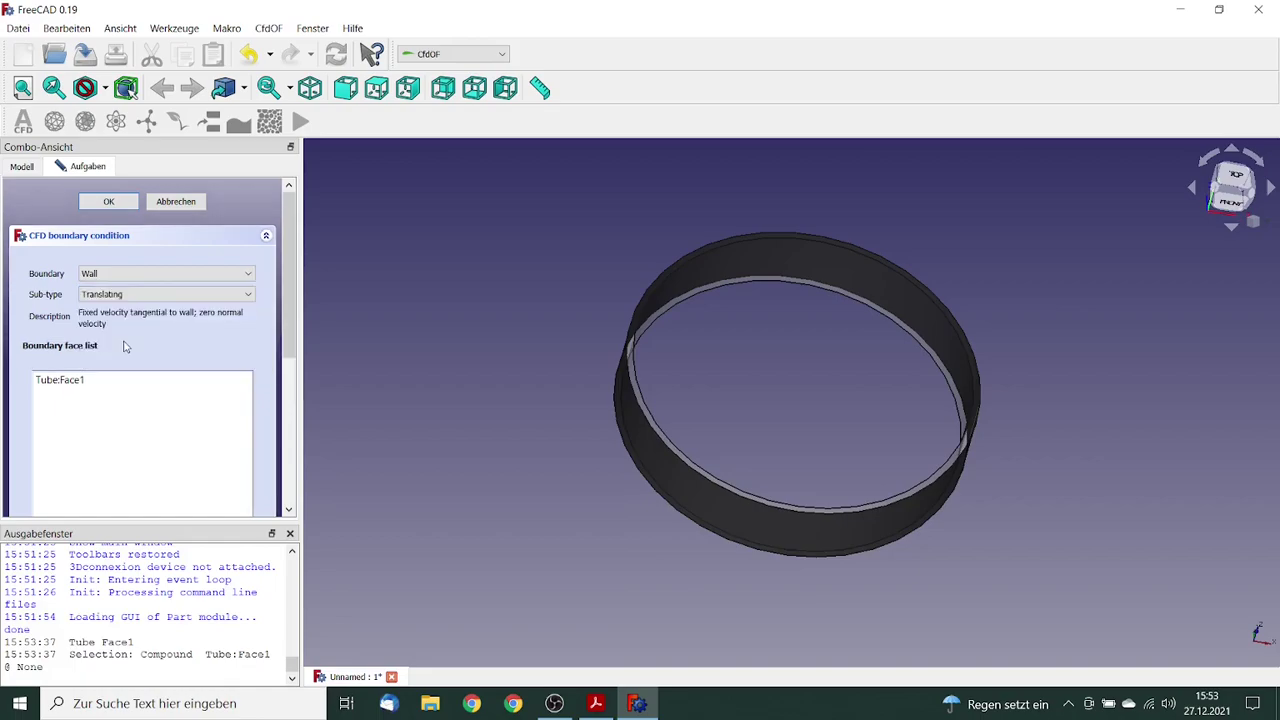
drag(285, 314, 285, 451)
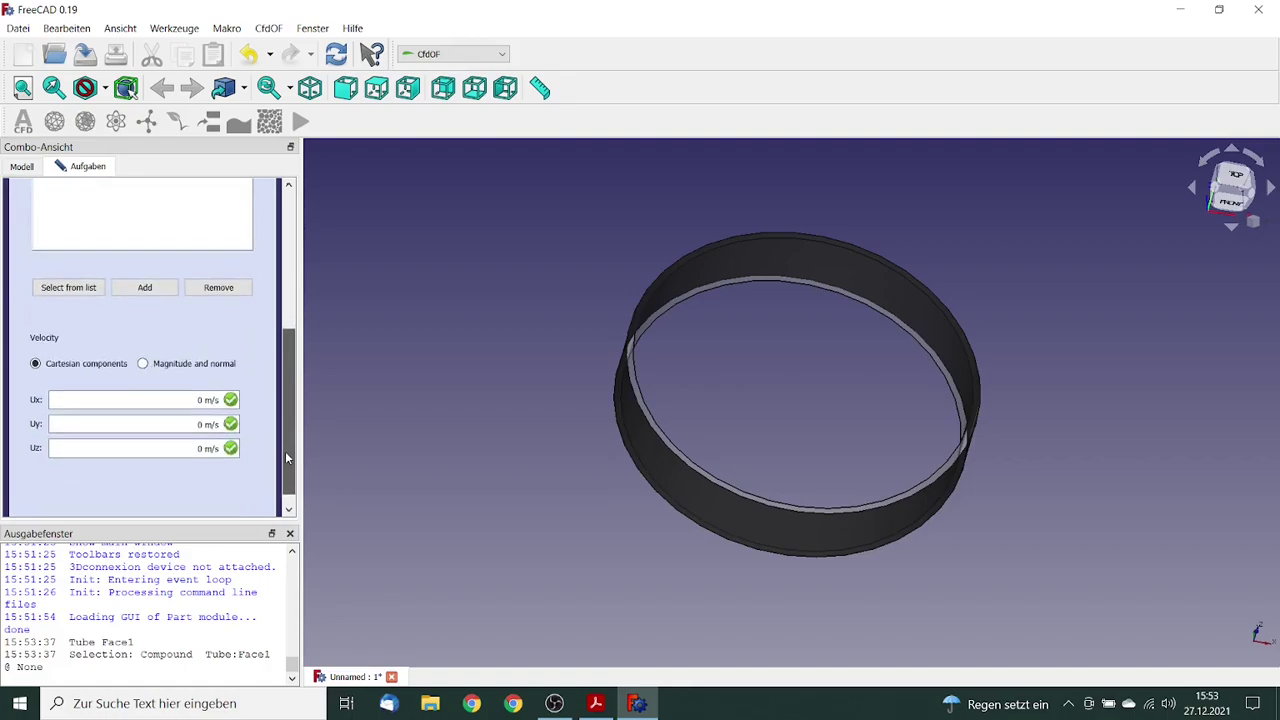
click(200, 400)
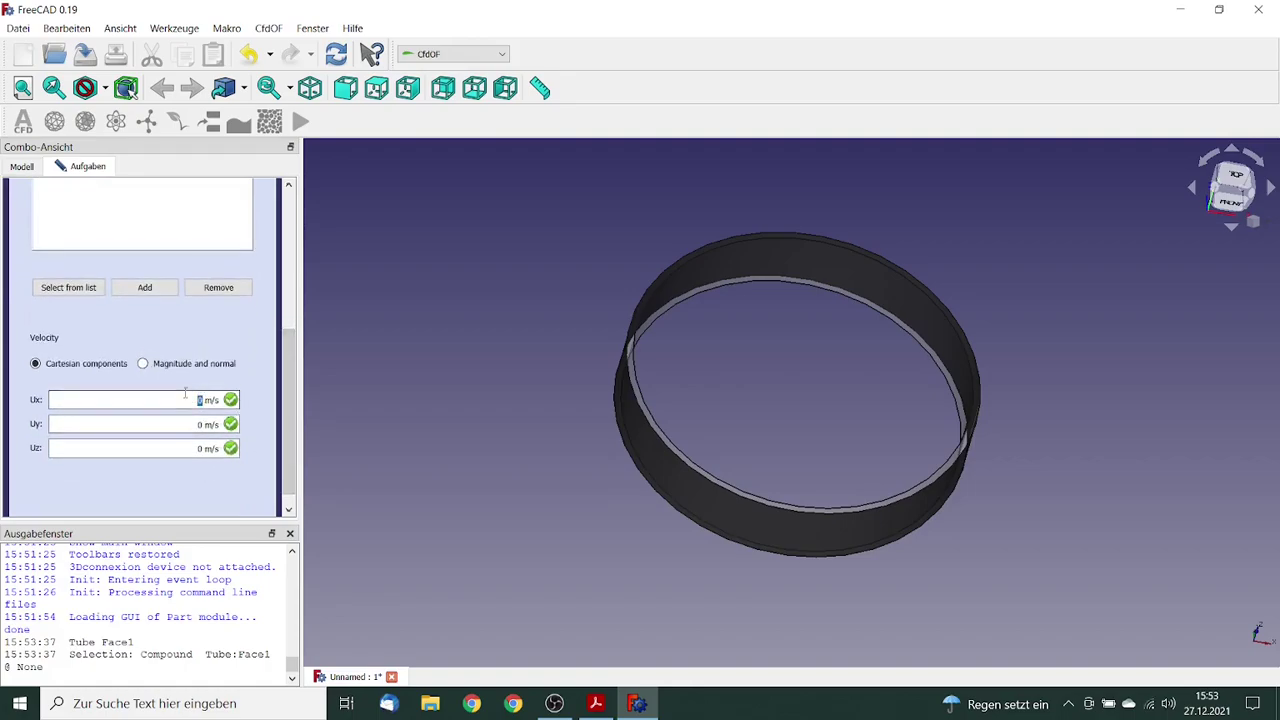
text(10)
drag(288, 335, 281, 201)
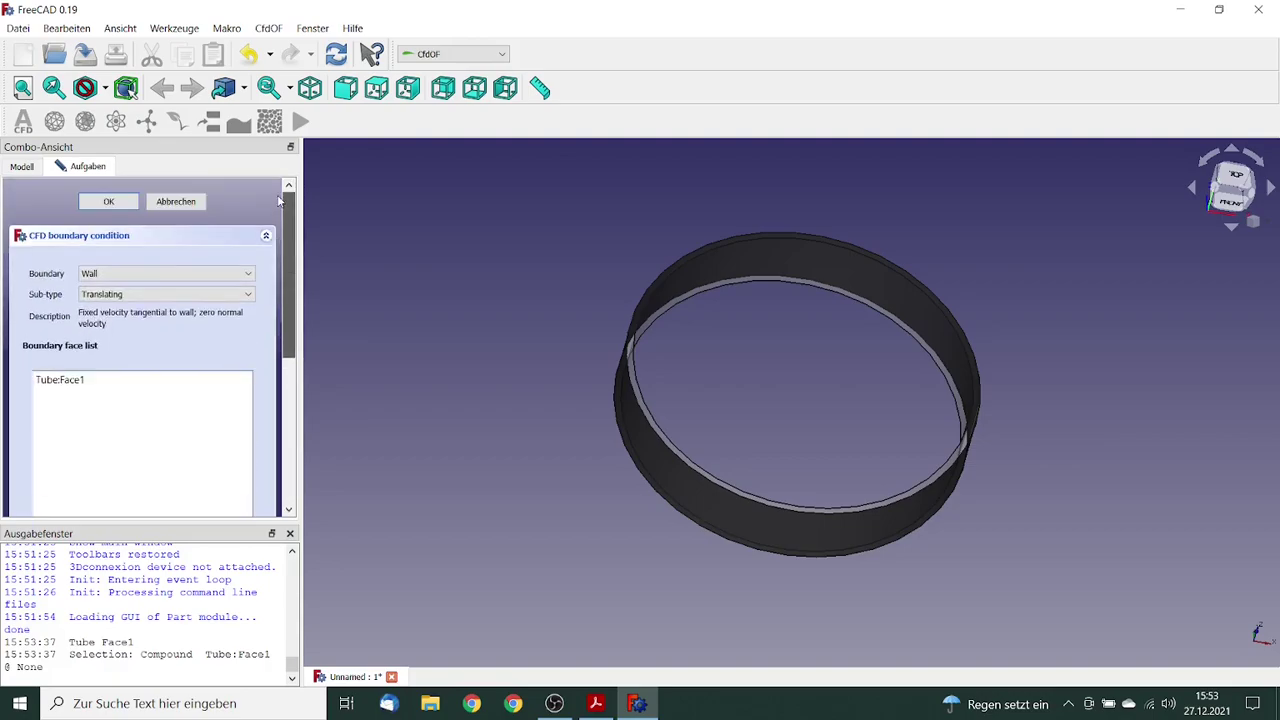
click(122, 203)
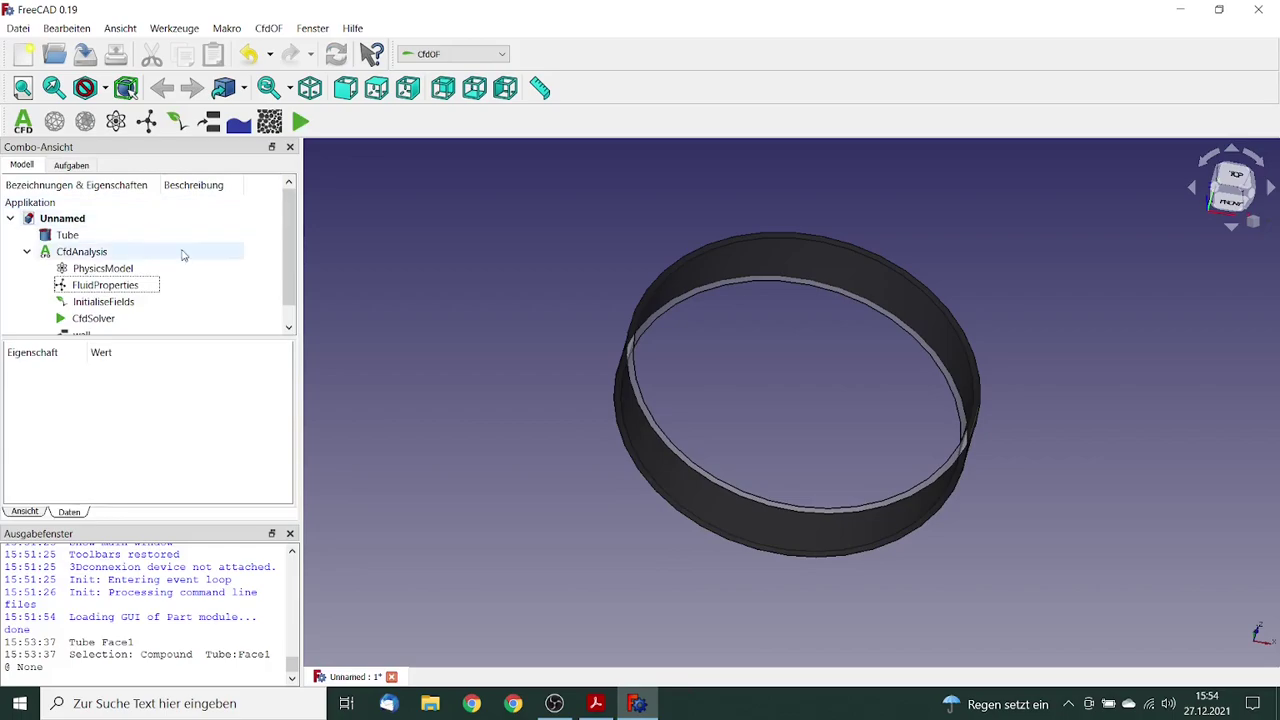
Step: Change the new wall boundary's Label to OuterRadius
scroll(287, 251, down, 1)
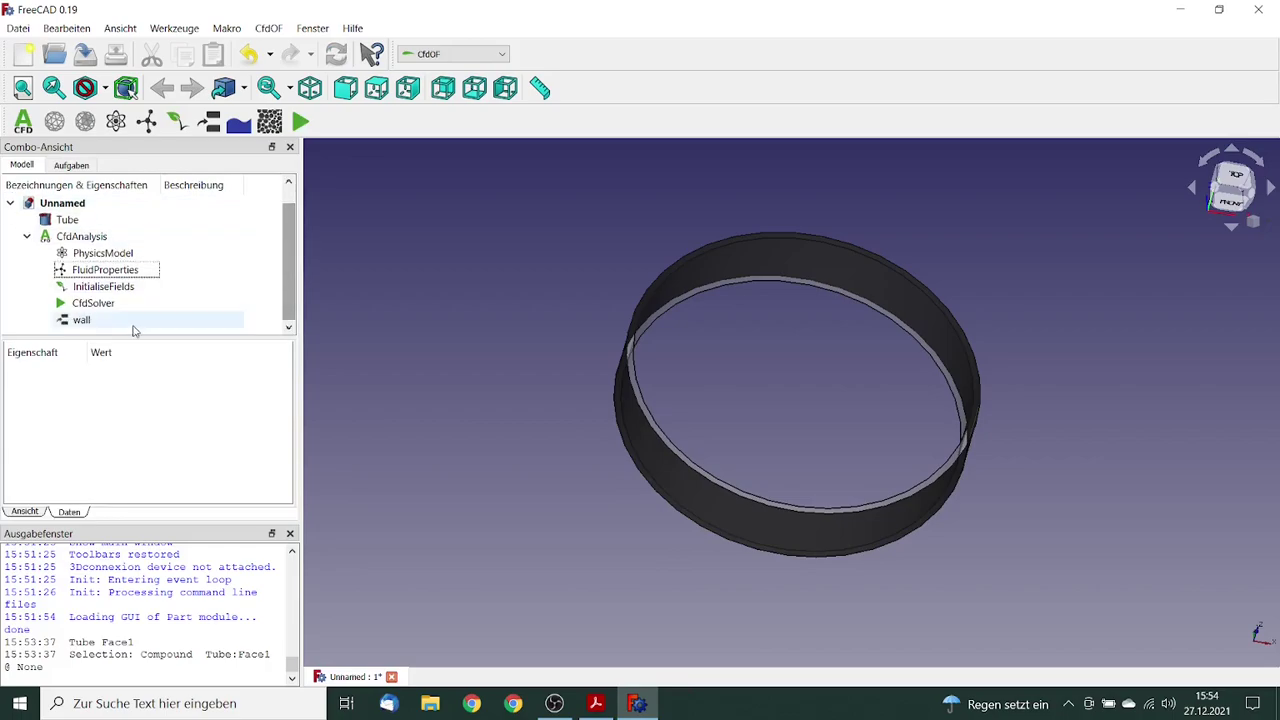
click(81, 320)
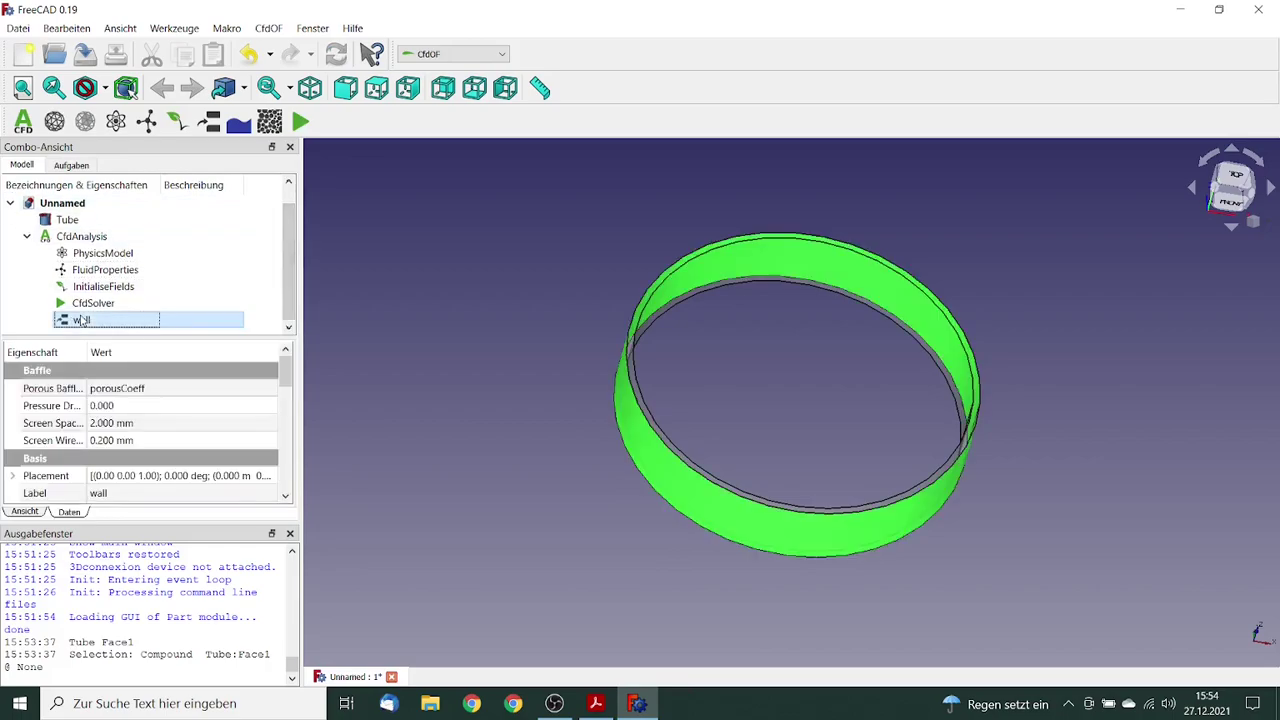
click(98, 493)
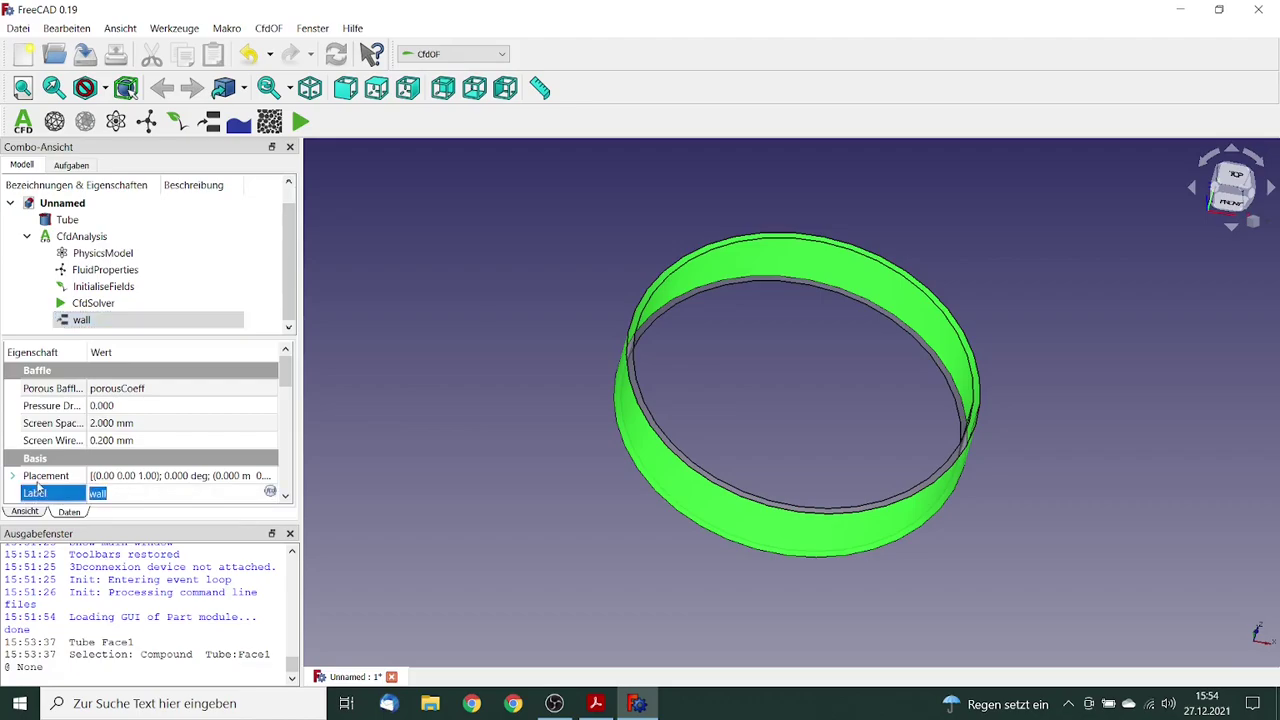
text(OuterRadius)
key(Tab)
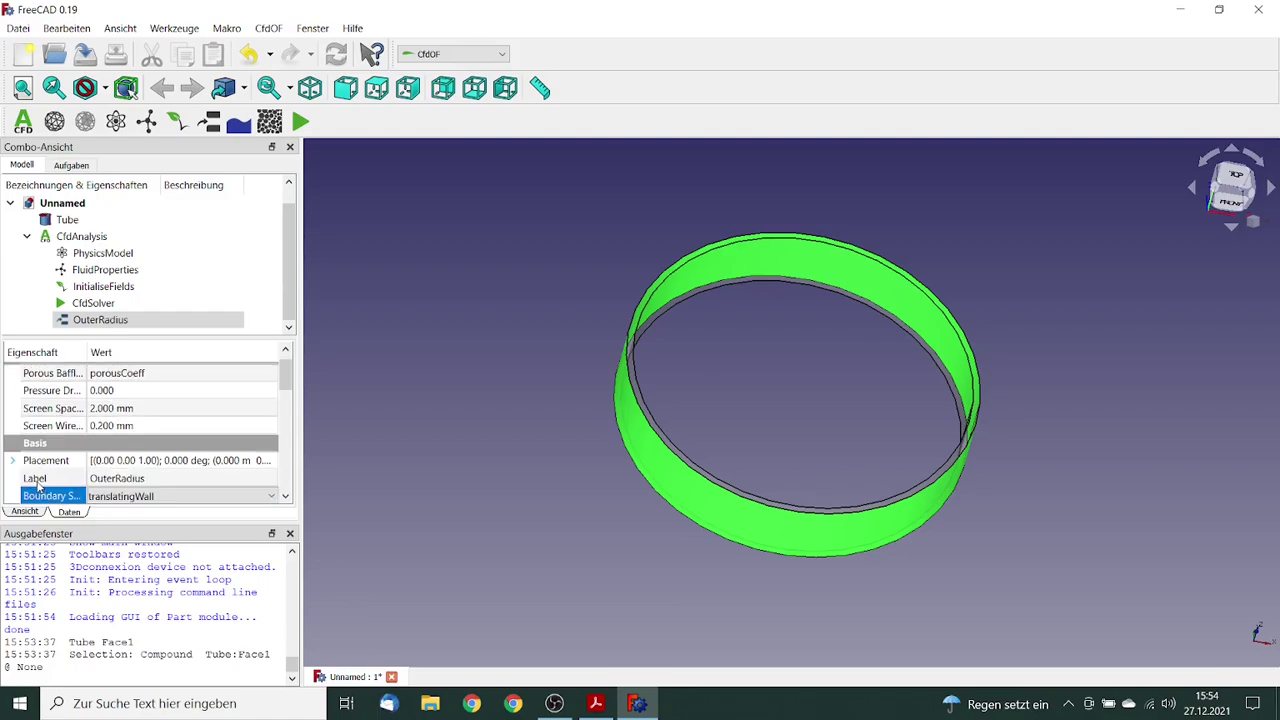
Step: Add a no-slip wall boundary on the tube's inner face (Tube:Face4)
click(705, 377)
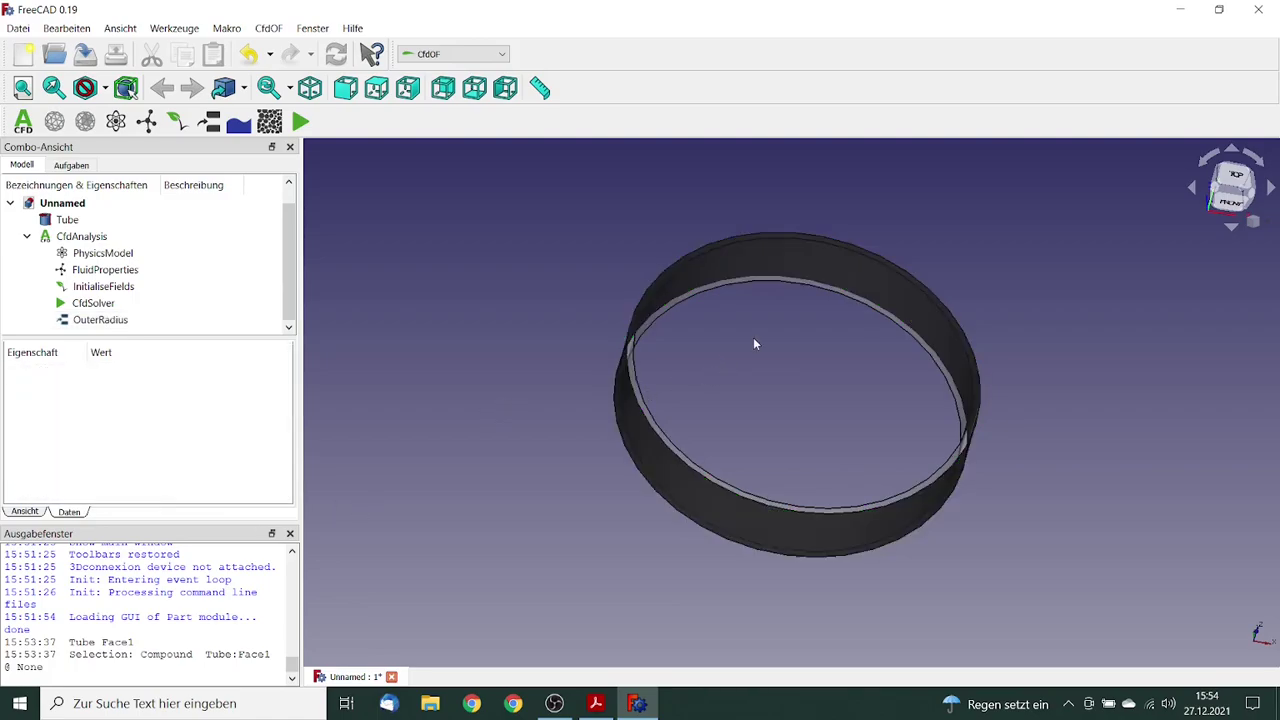
click(787, 266)
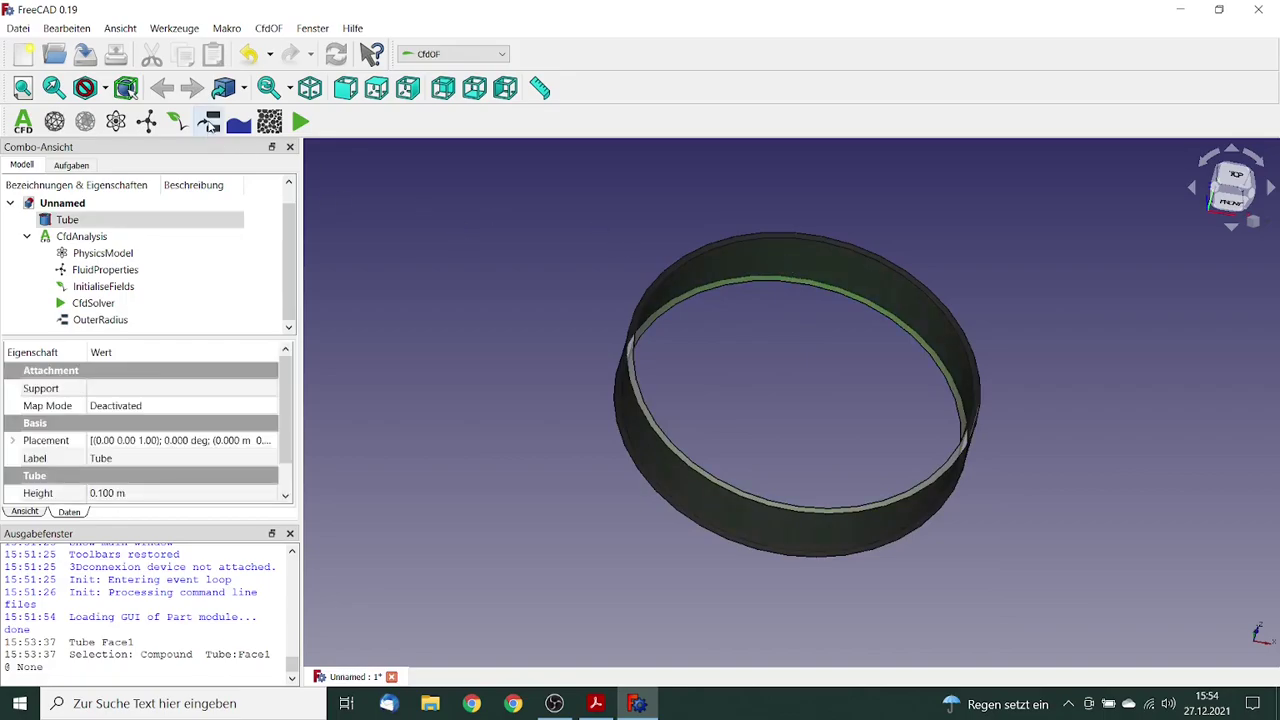
click(209, 122)
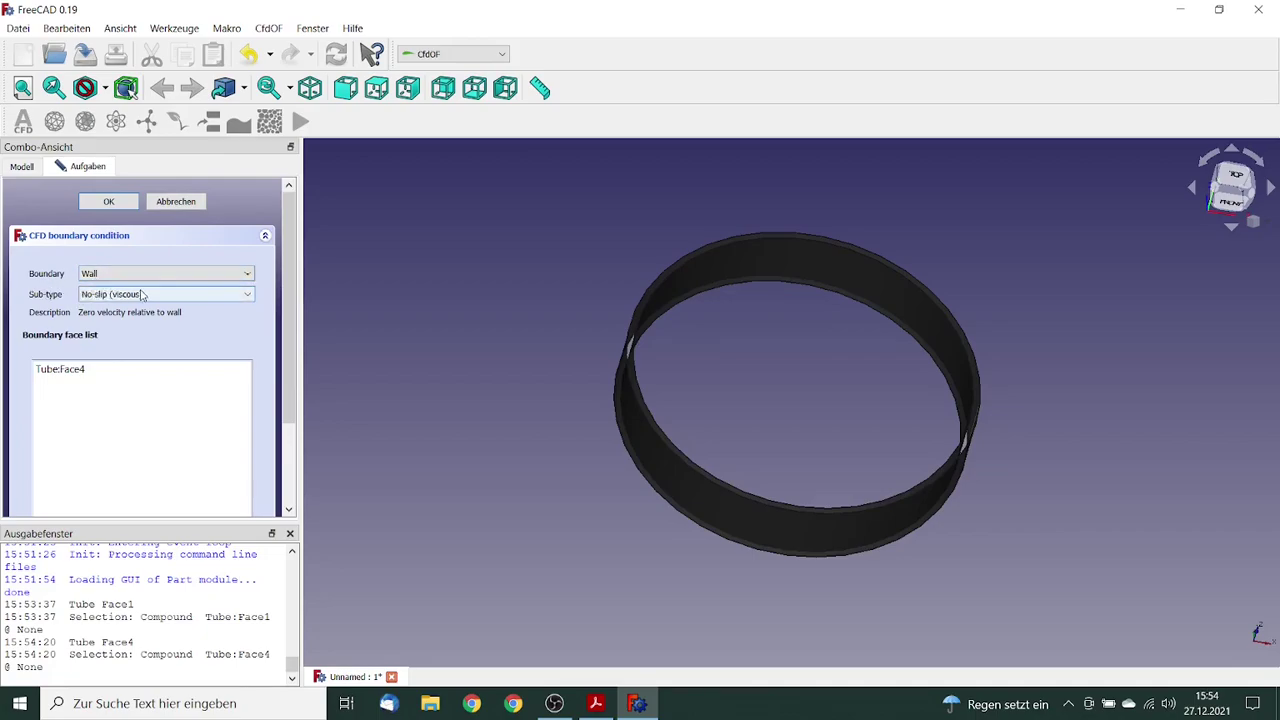
click(128, 206)
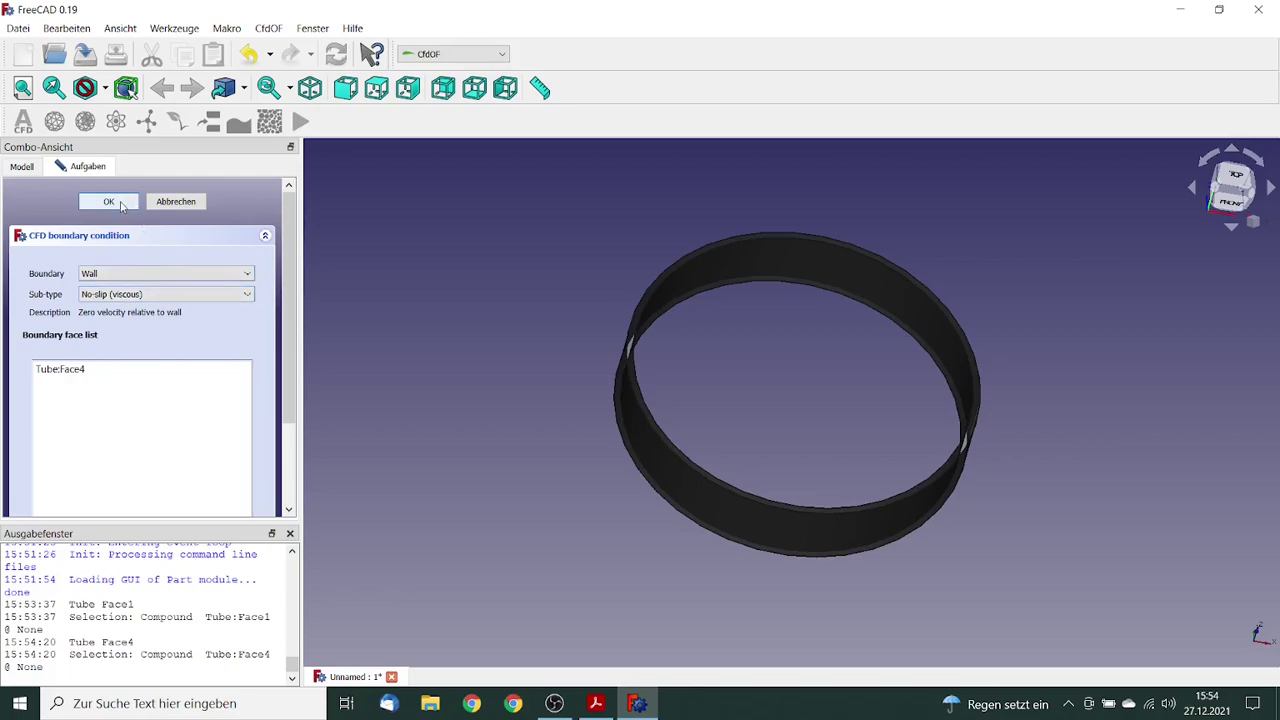
Step: Rename the second wall boundary to InnerRadius
drag(292, 243, 292, 262)
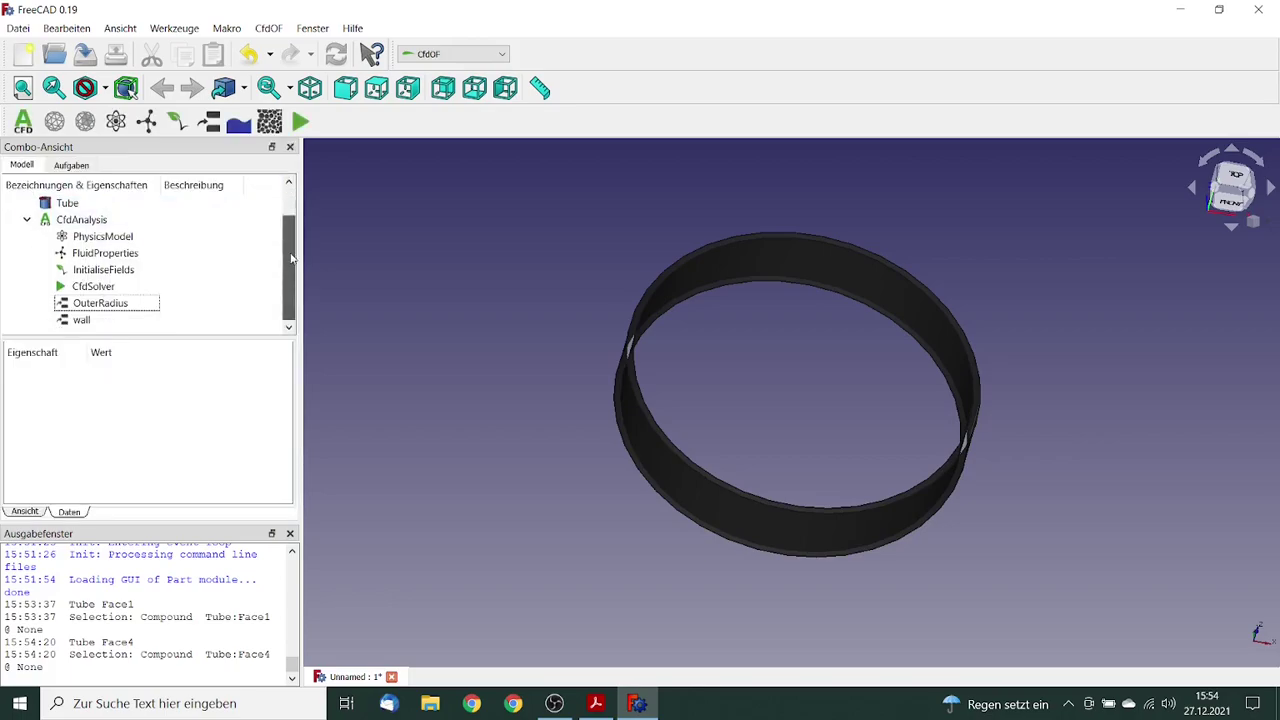
click(87, 320)
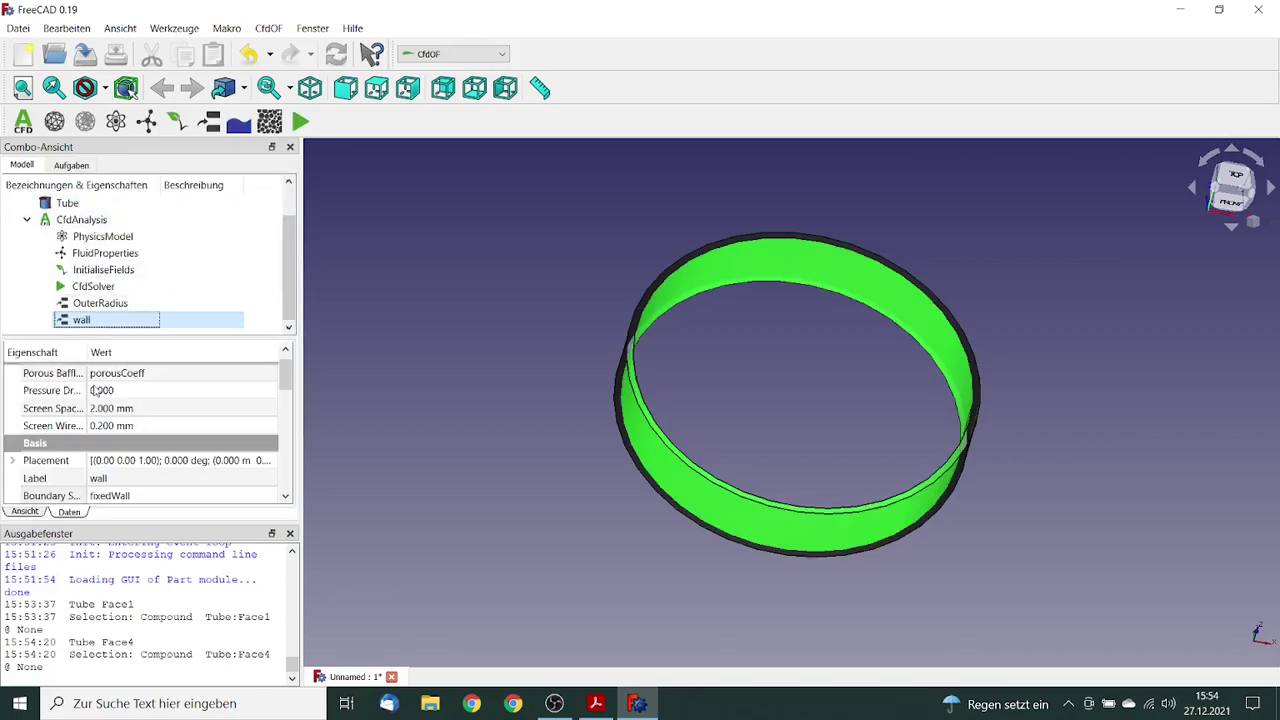
click(113, 480)
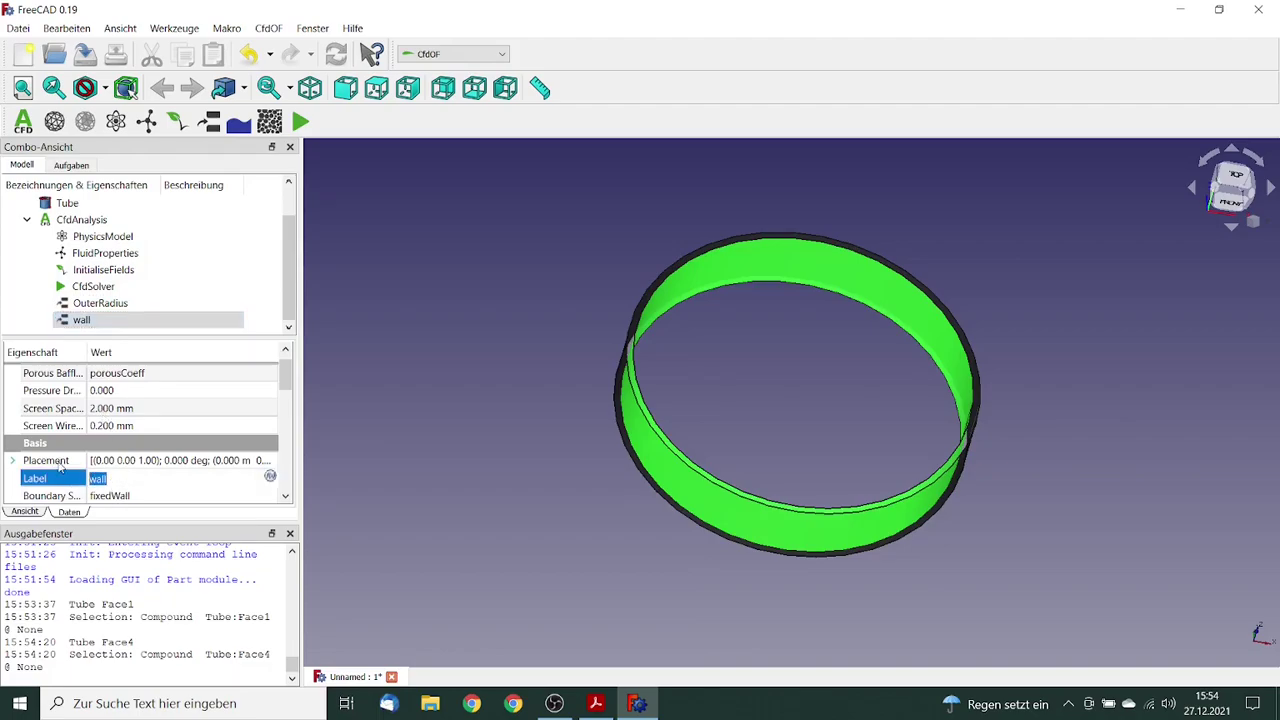
text(InnerRadius)
key(Return)
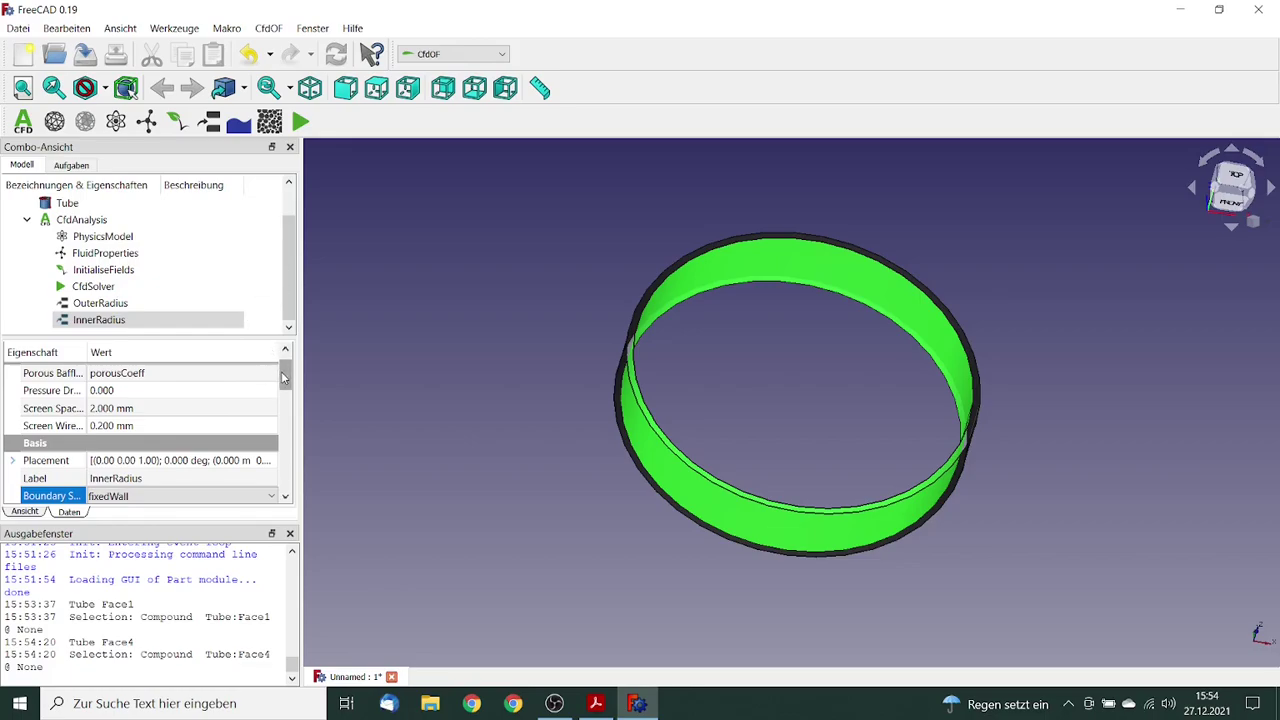
scroll(285, 375, down, 1)
scroll(285, 375, up, 1)
scroll(286, 300, up, 1)
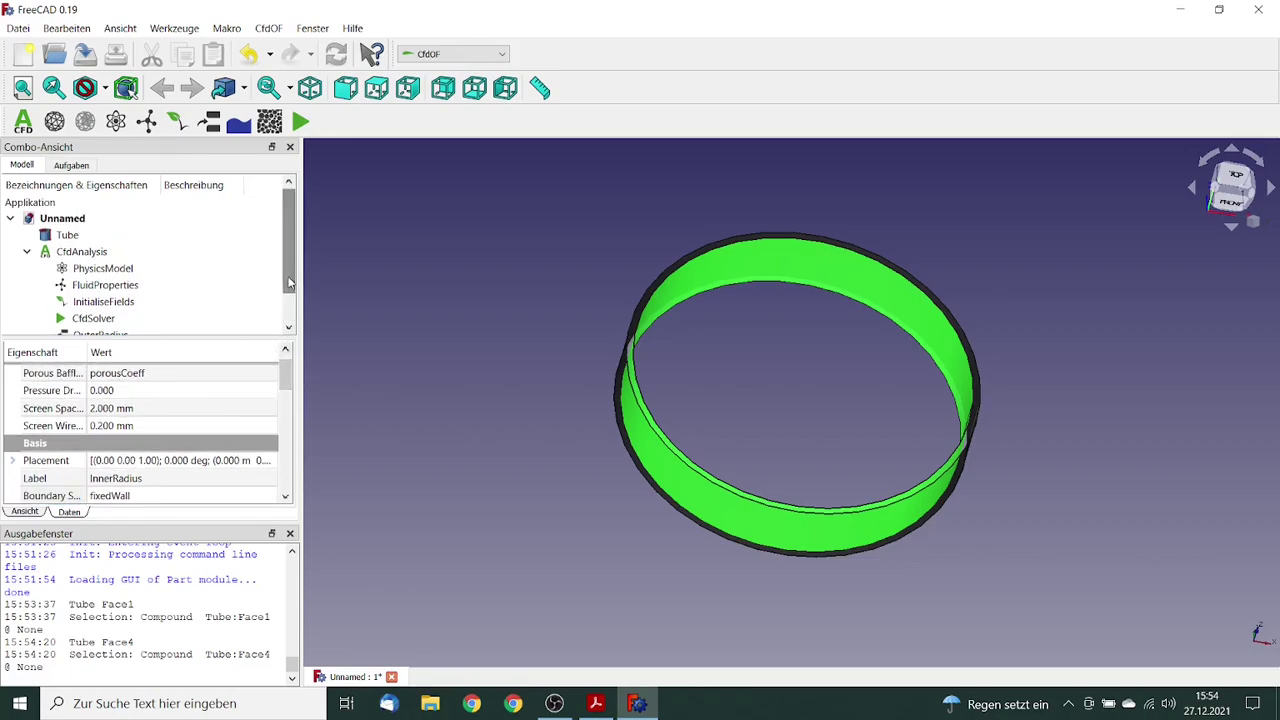
click(371, 307)
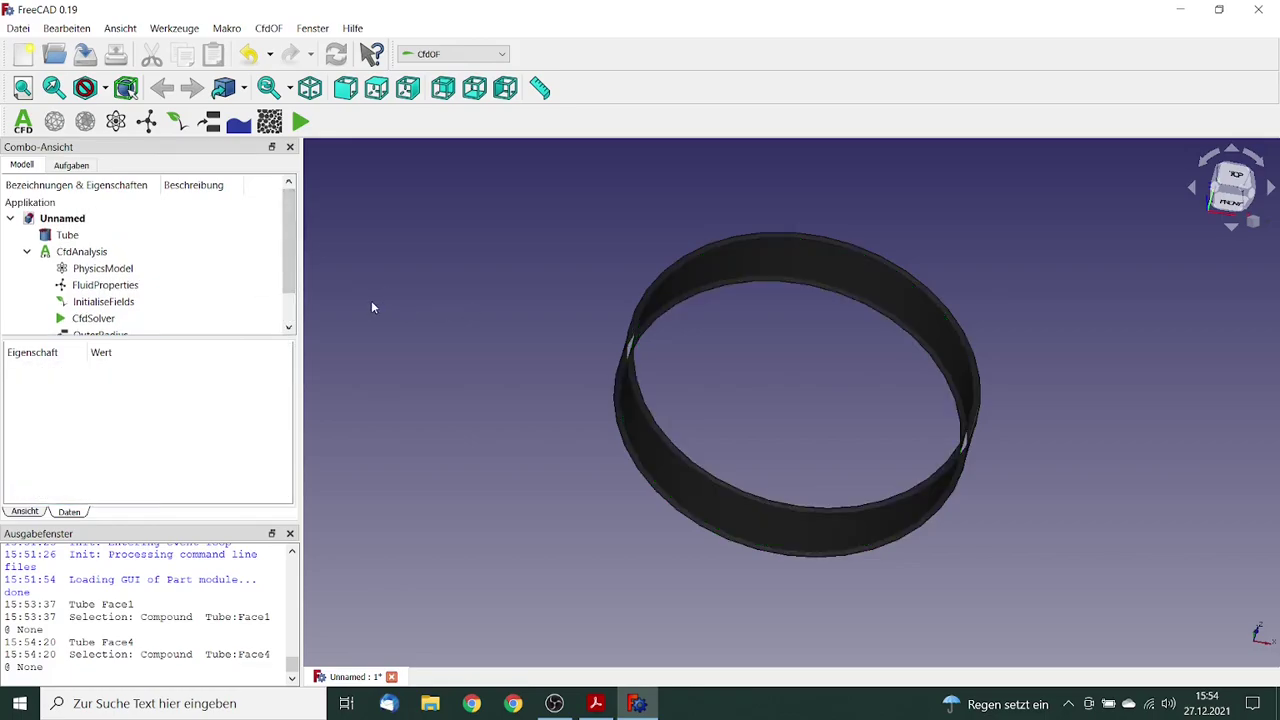
Step: Create a cfMesh mesh of the Tube with 2.5 mm base element size, write the case and run the mesher
click(73, 237)
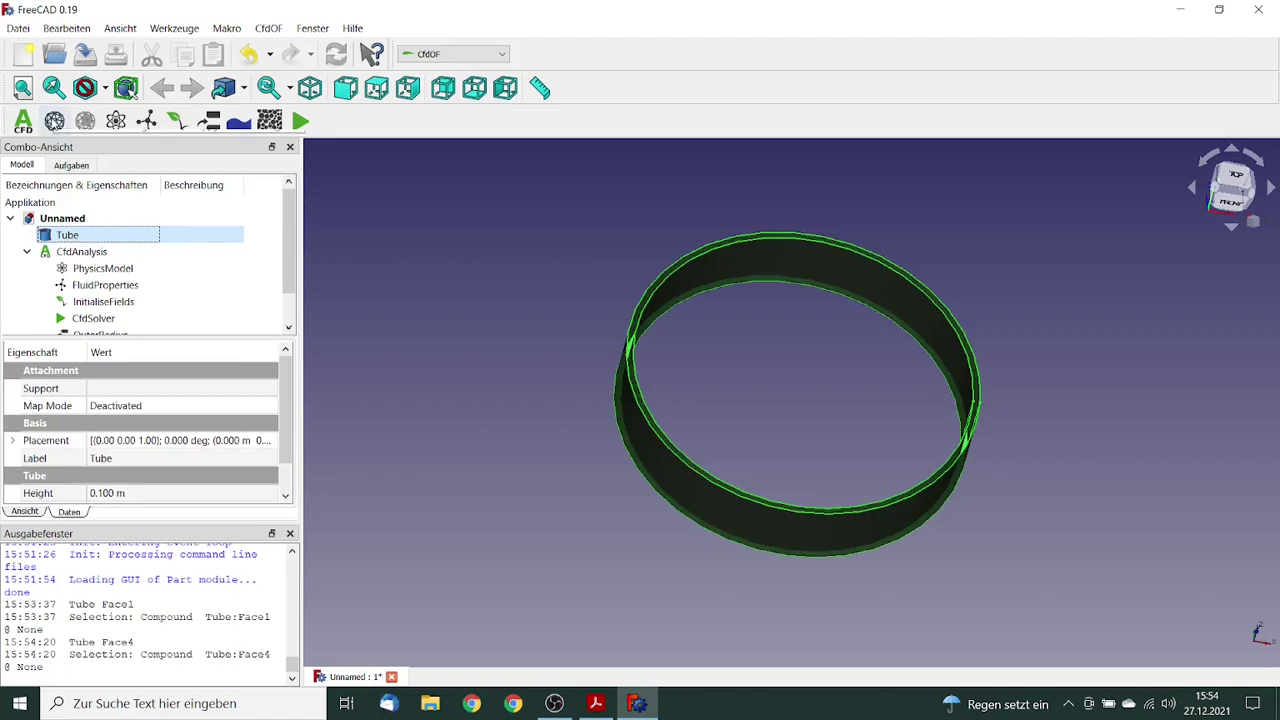
click(54, 121)
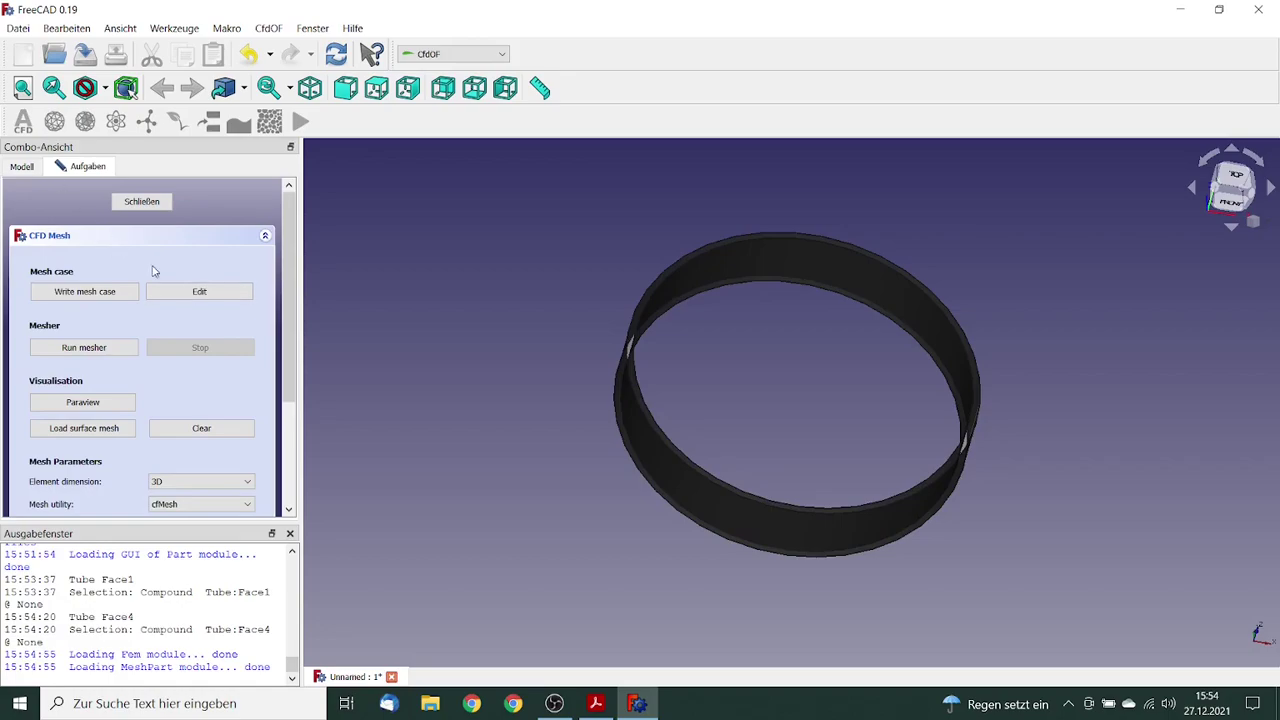
scroll(297, 369, down, 3)
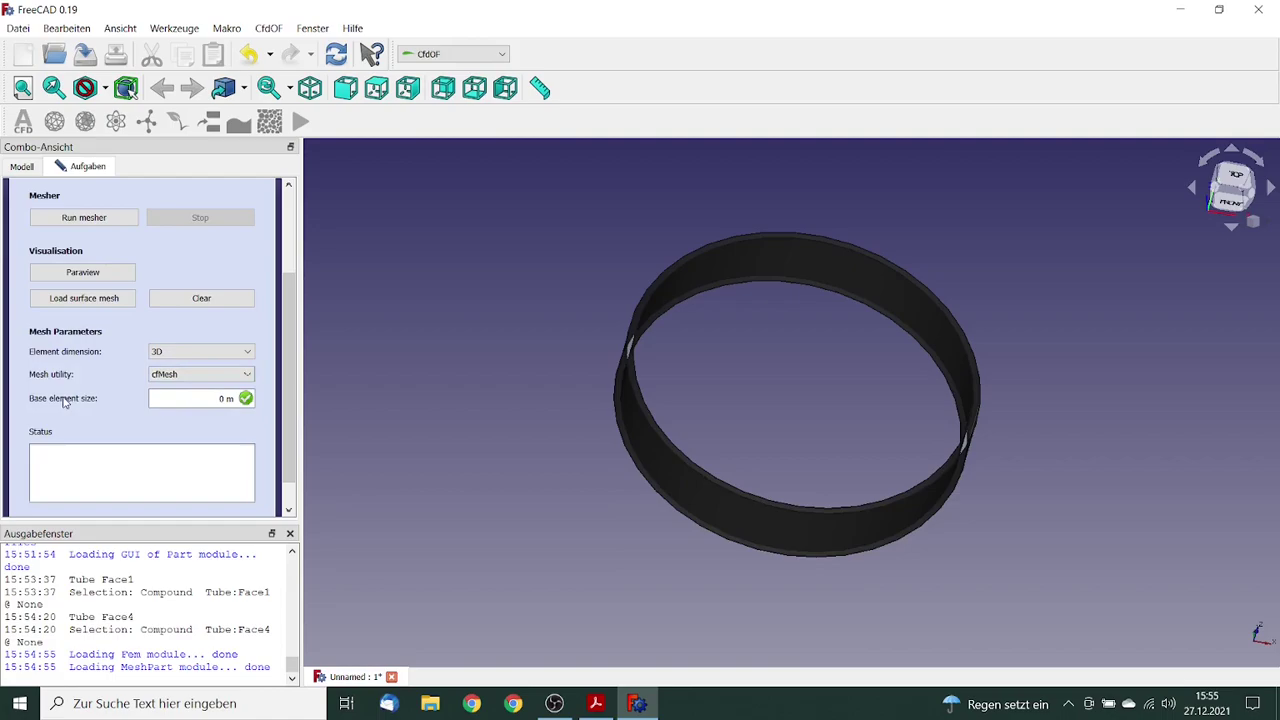
drag(208, 398, 257, 396)
text(2.5 mm)
drag(287, 354, 288, 272)
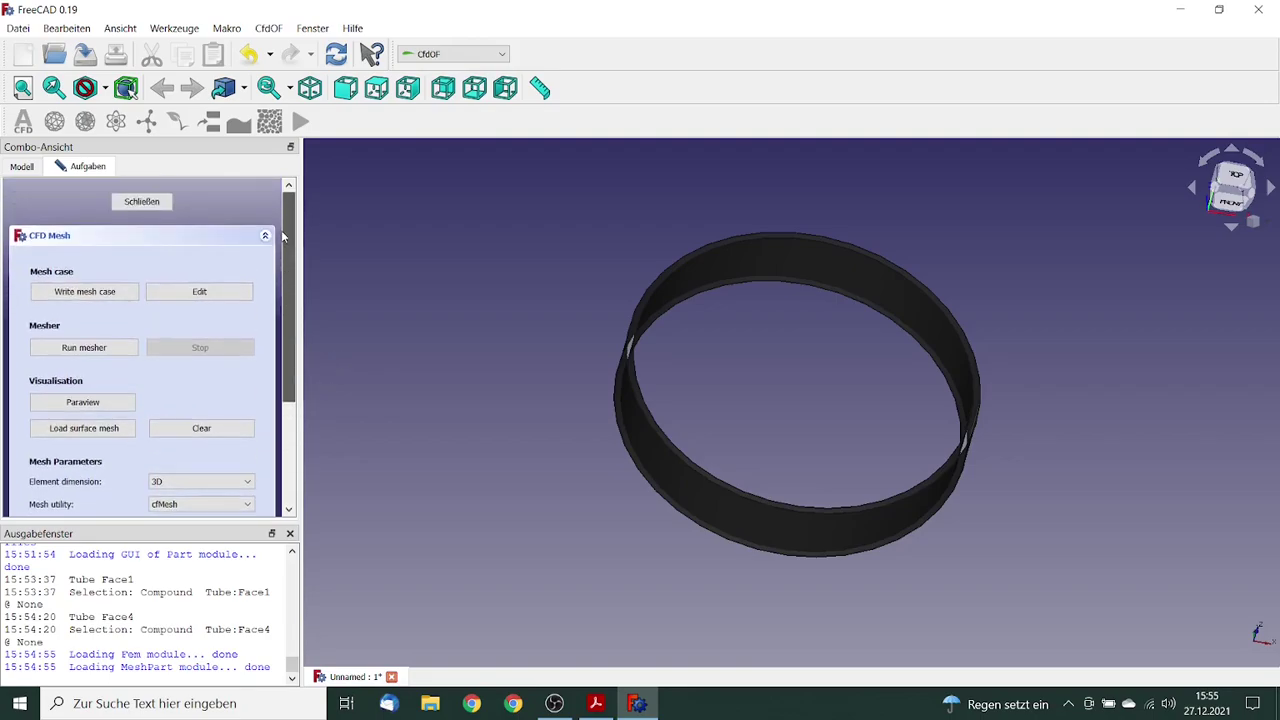
click(96, 292)
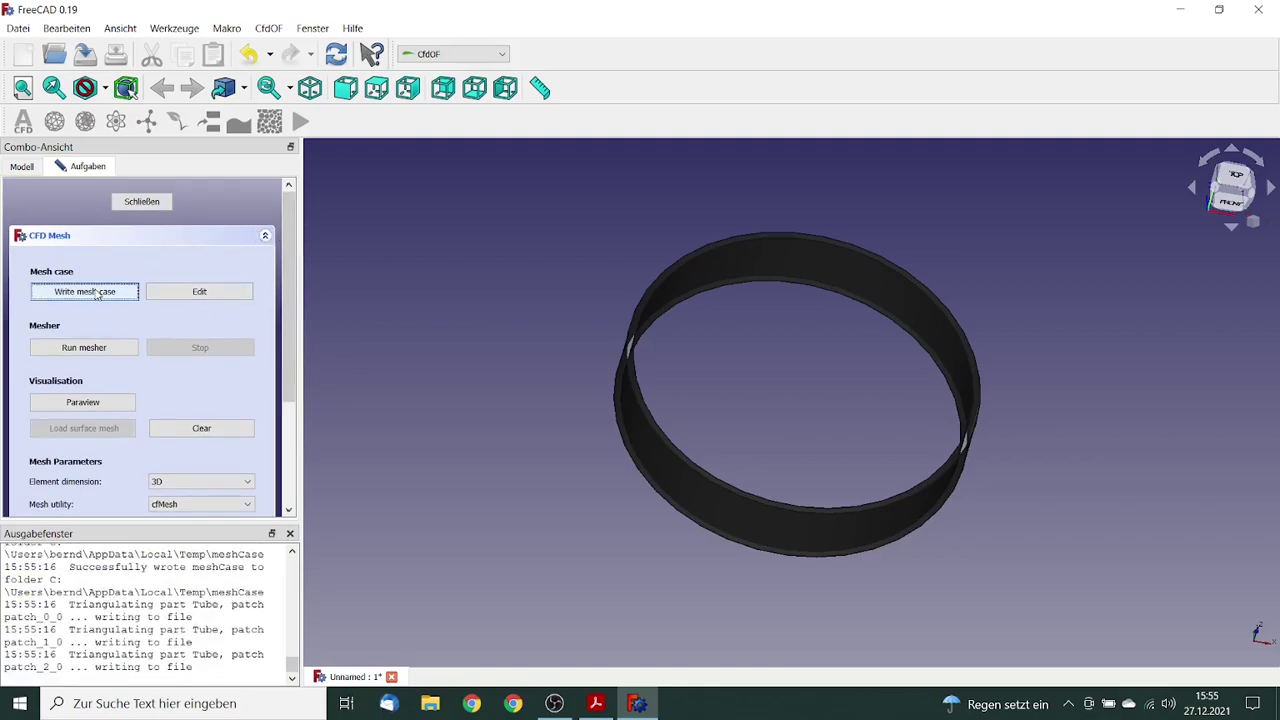
click(92, 349)
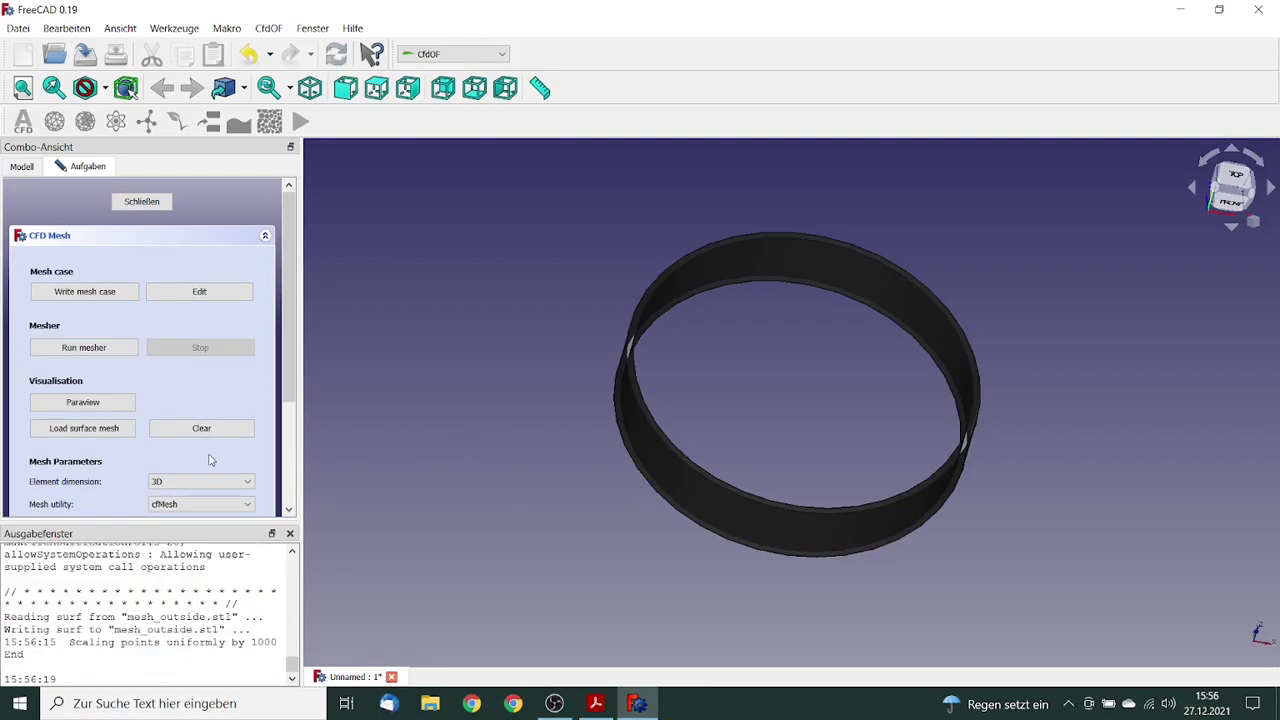
Step: Load the tube's surface mesh, inspect it in the 3D view, and close the meshing panel
click(82, 430)
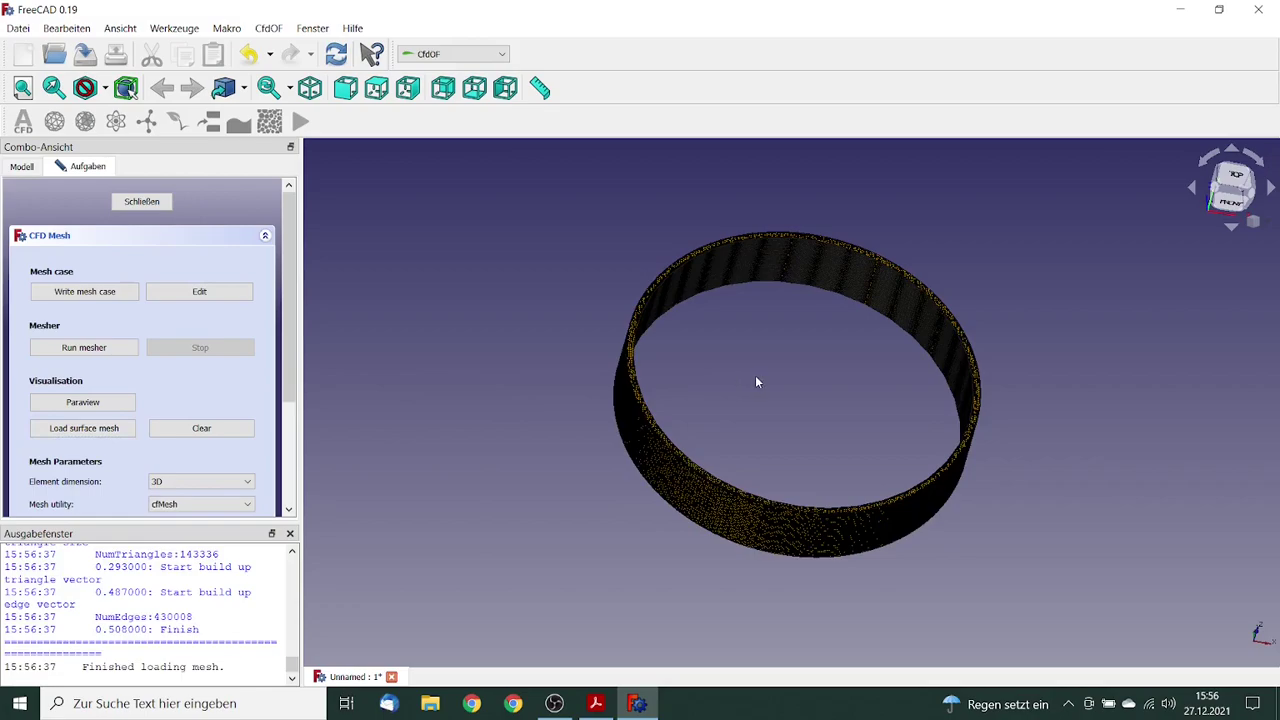
mouse_move(755, 375)
middle_down()
mouse_move(764, 381)
mouse_move(768, 347)
mouse_move(775, 367)
middle_up()
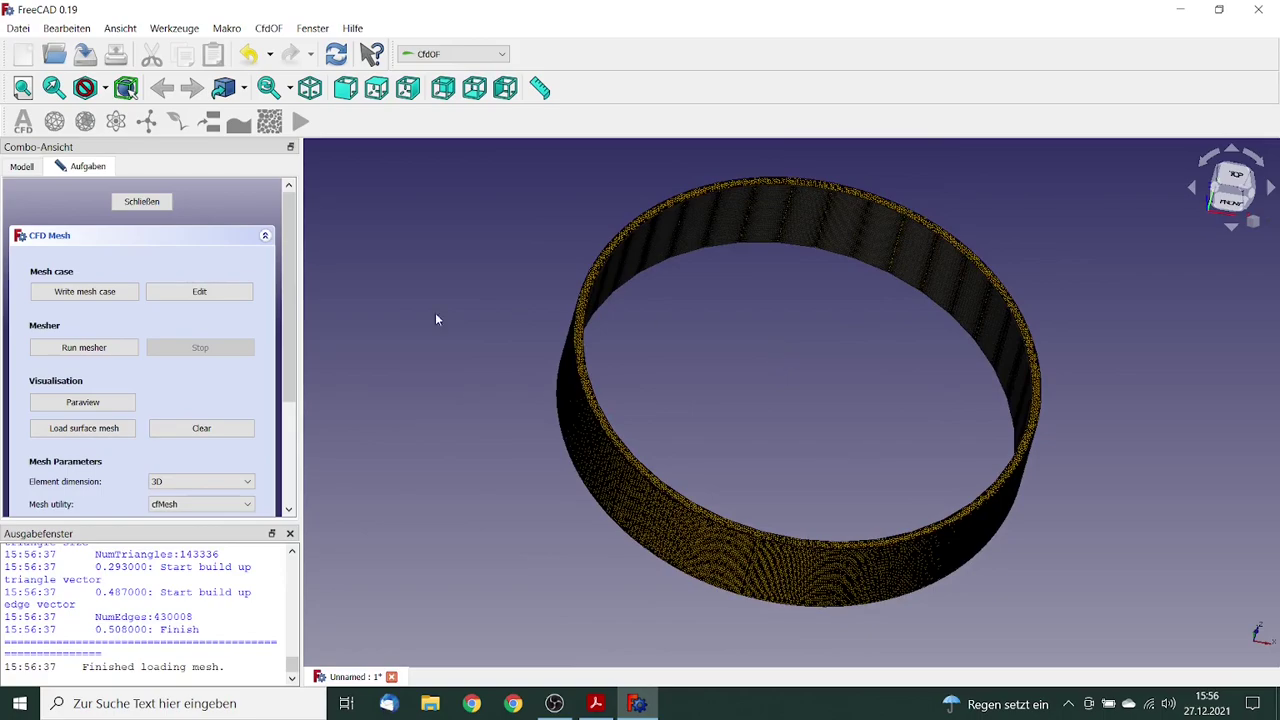
click(142, 202)
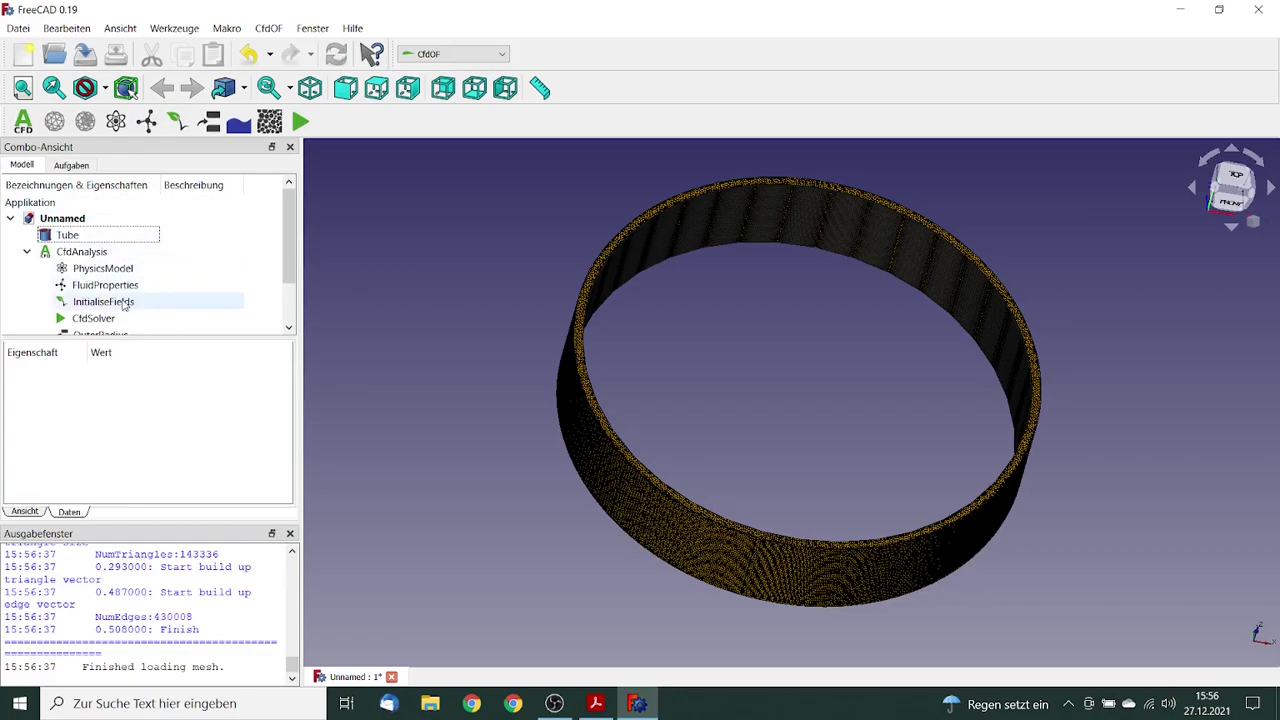
Step: Specify the initial flow field velocity as Ux 5 m/s
click(124, 305)
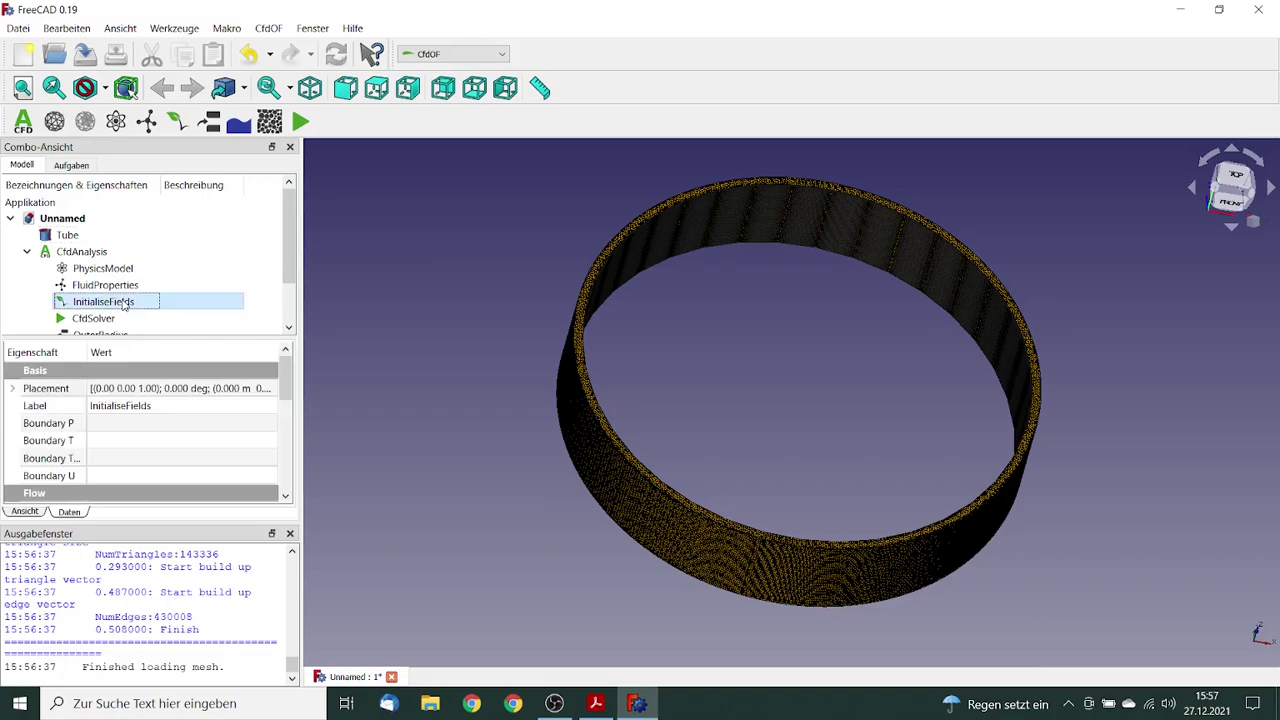
double_click(124, 303)
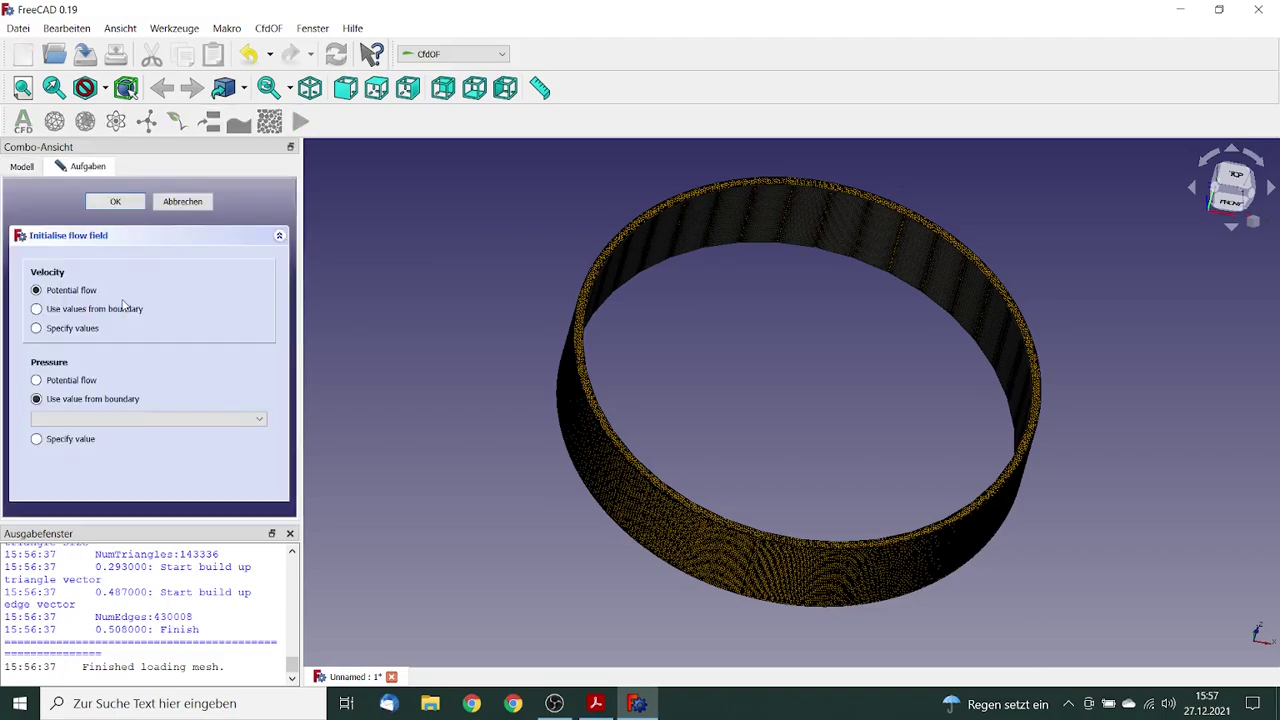
click(58, 330)
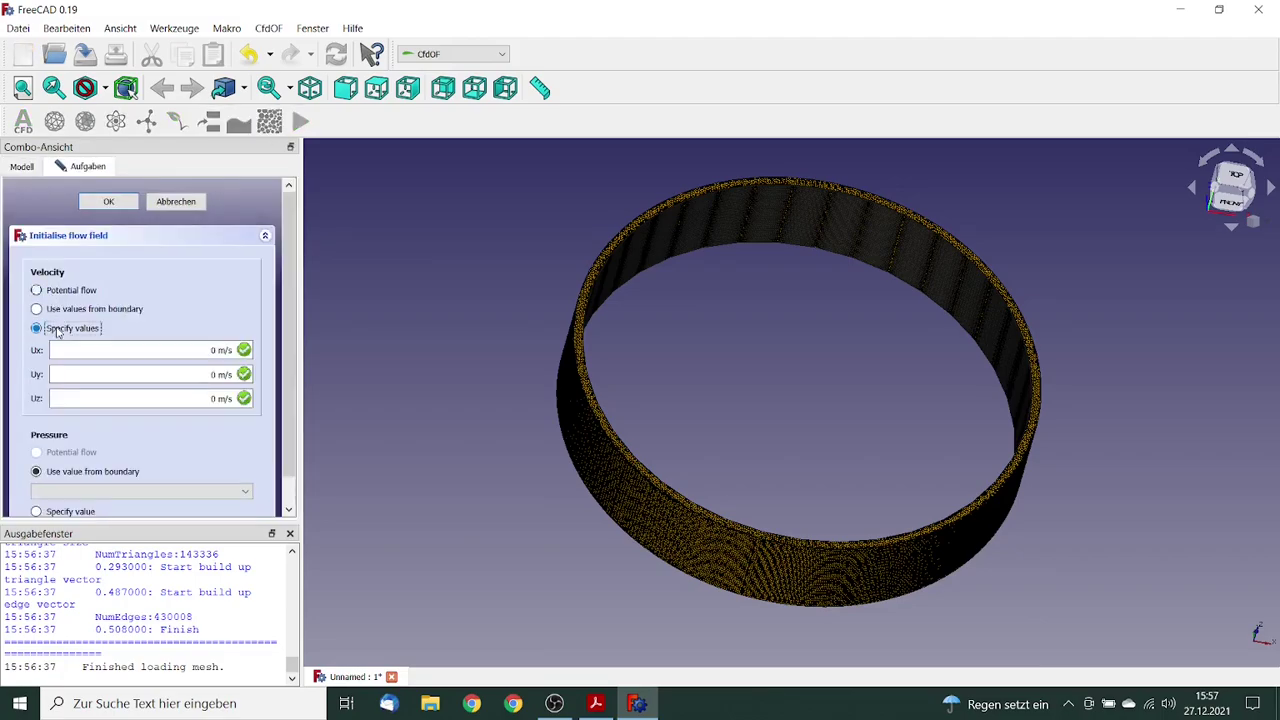
click(214, 349)
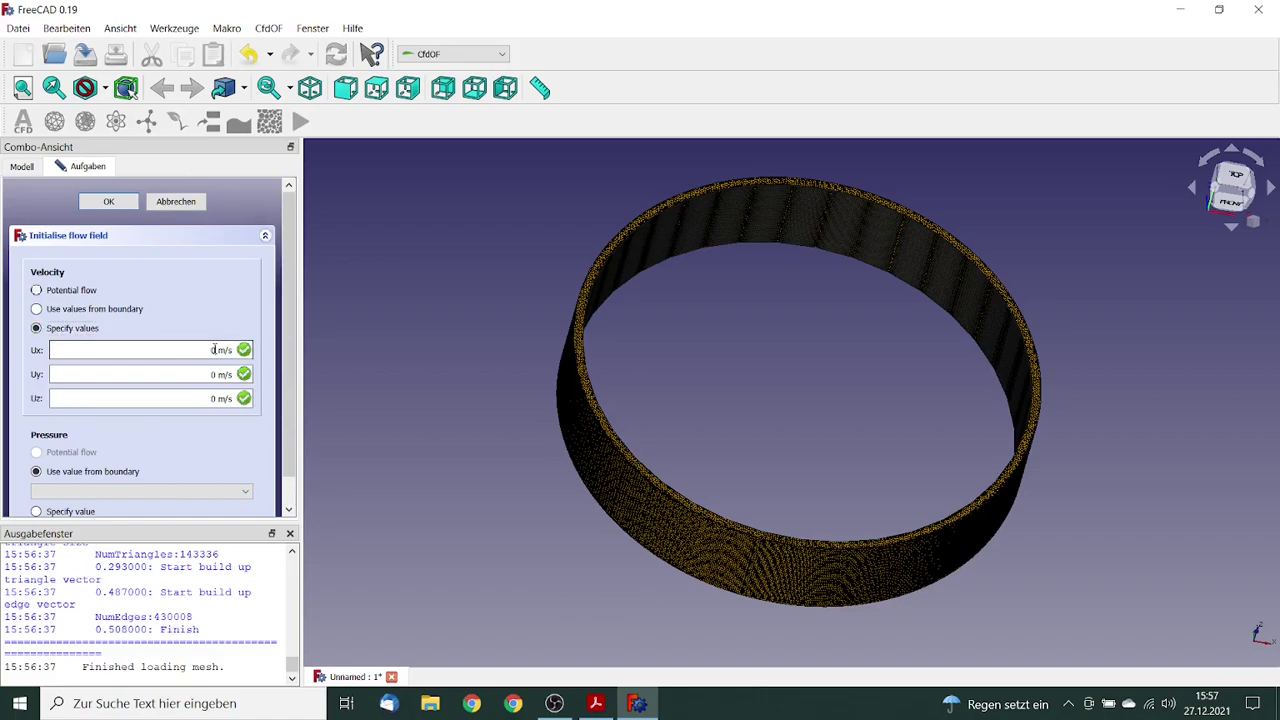
double_click(210, 349)
text(5)
Step: Specify a fixed initial pressure value and apply the flow field initialisation
scroll(295, 381, down, 1)
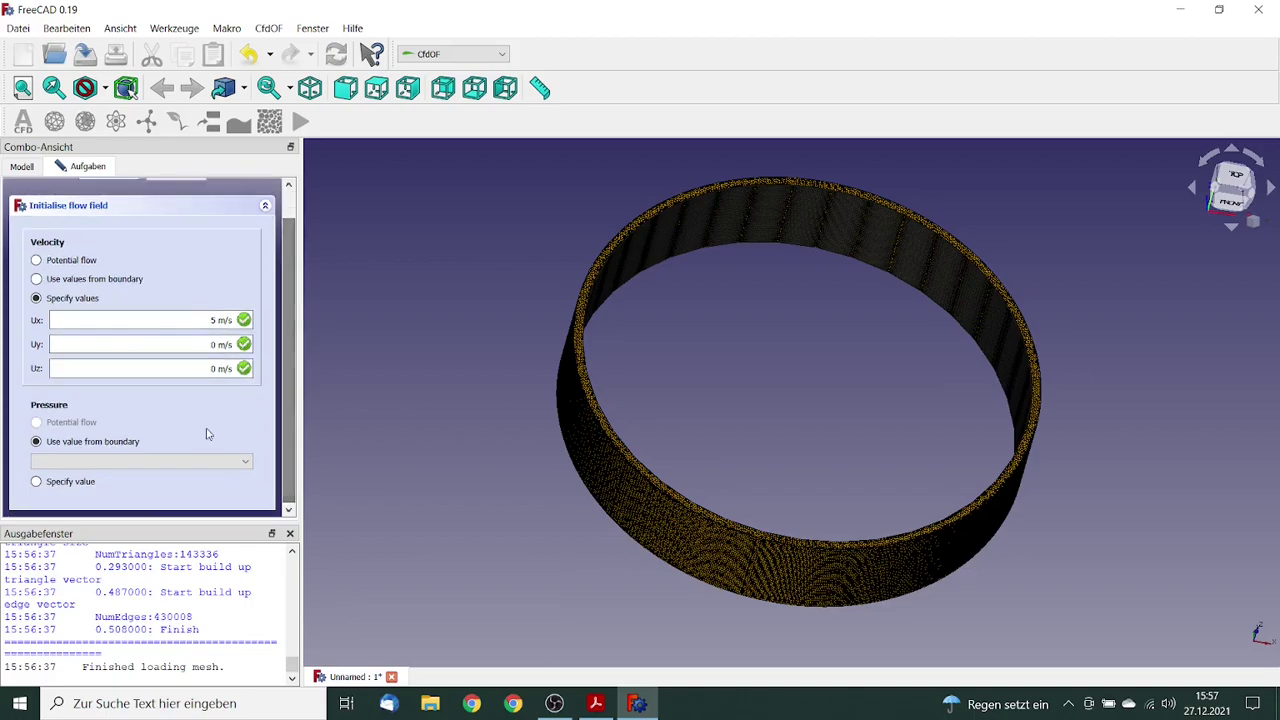
click(62, 482)
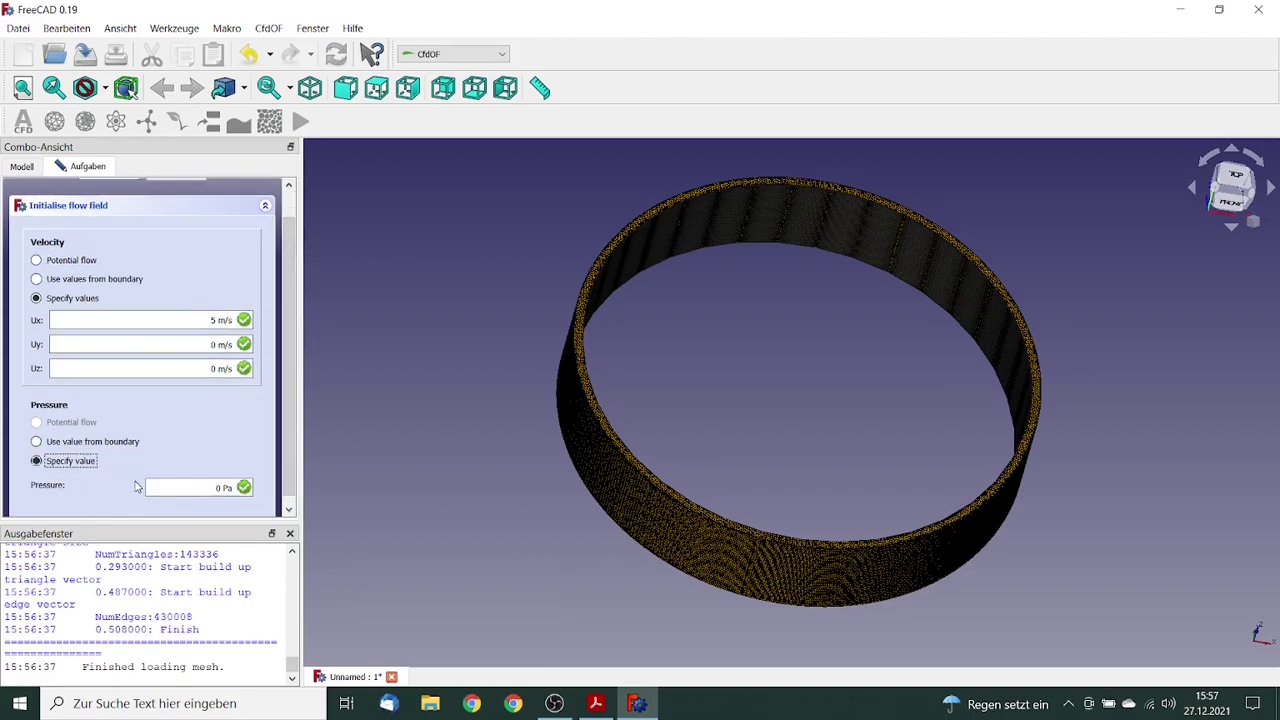
double_click(214, 487)
text(1)
drag(291, 414, 286, 316)
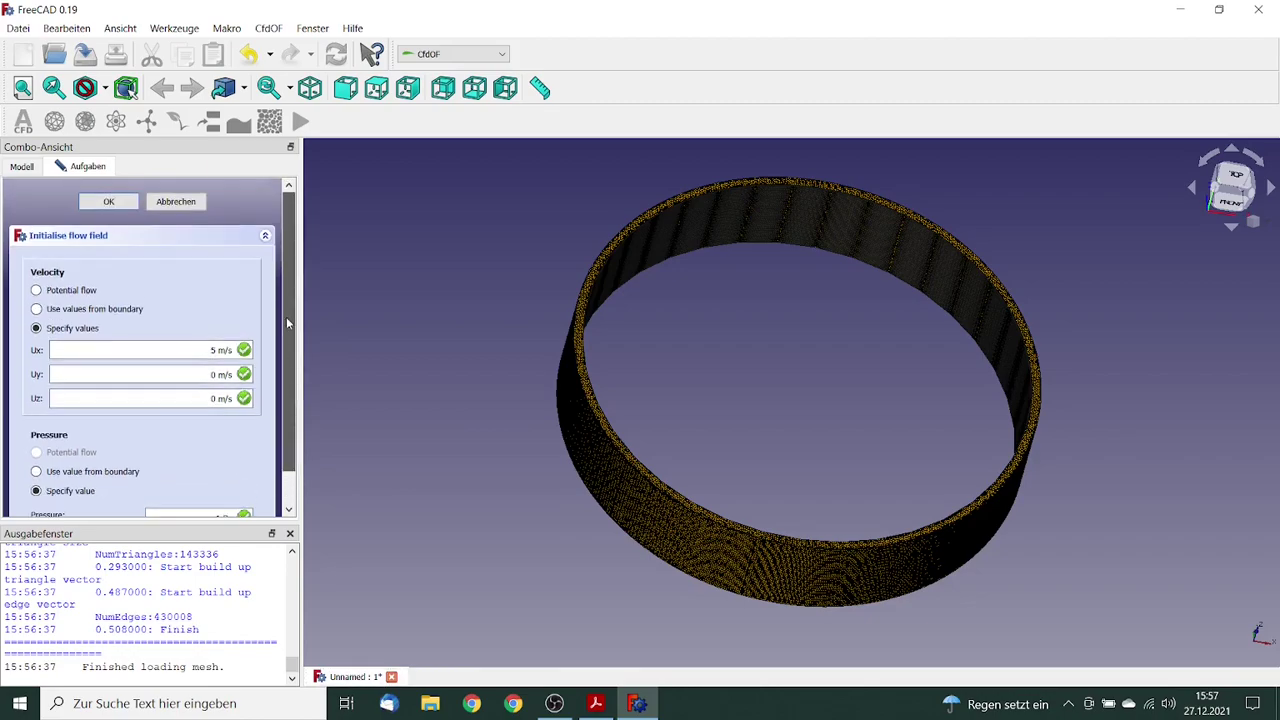
click(110, 203)
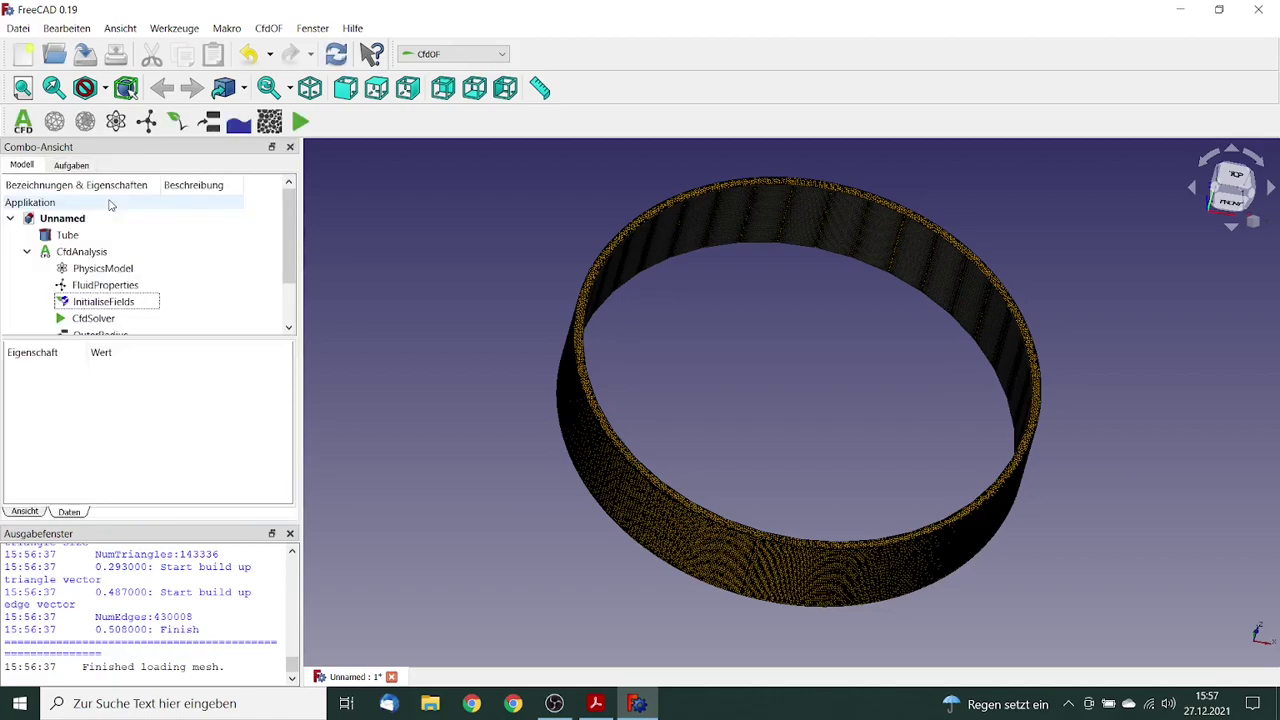
Step: Write the OpenFOAM case from CfdSolver's analysis control and open its case folder for editing
click(95, 318)
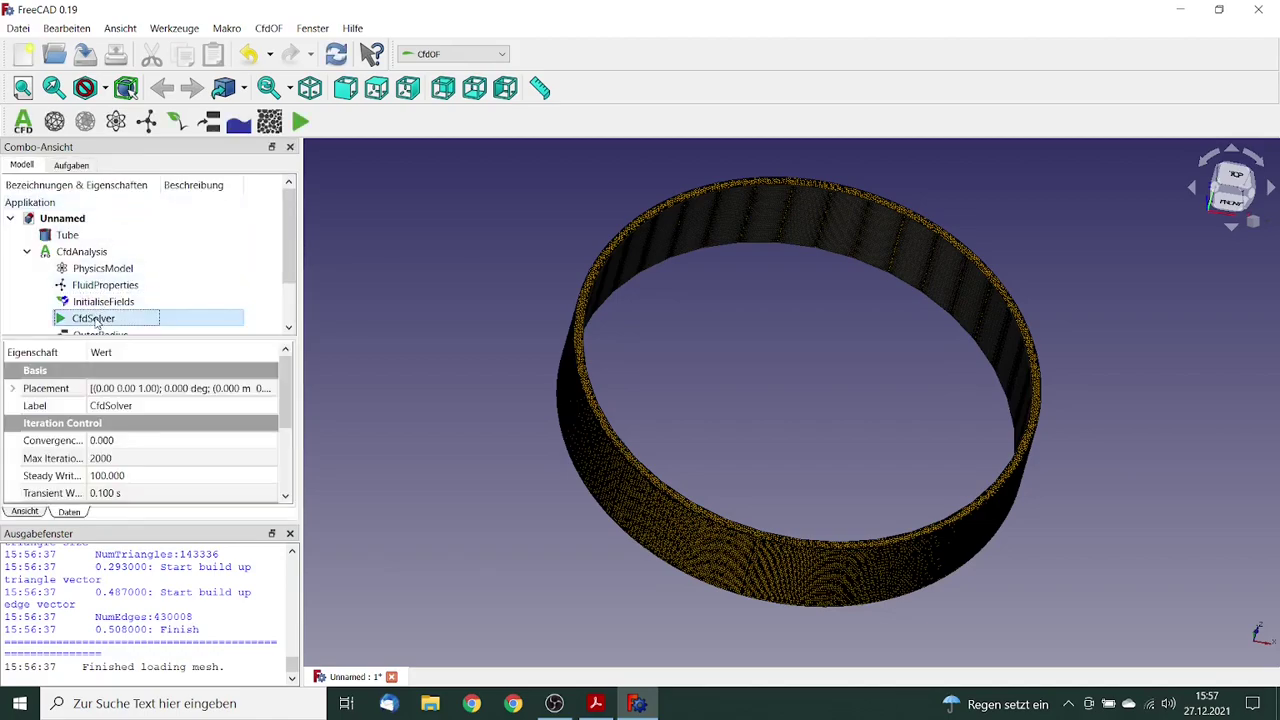
double_click(95, 319)
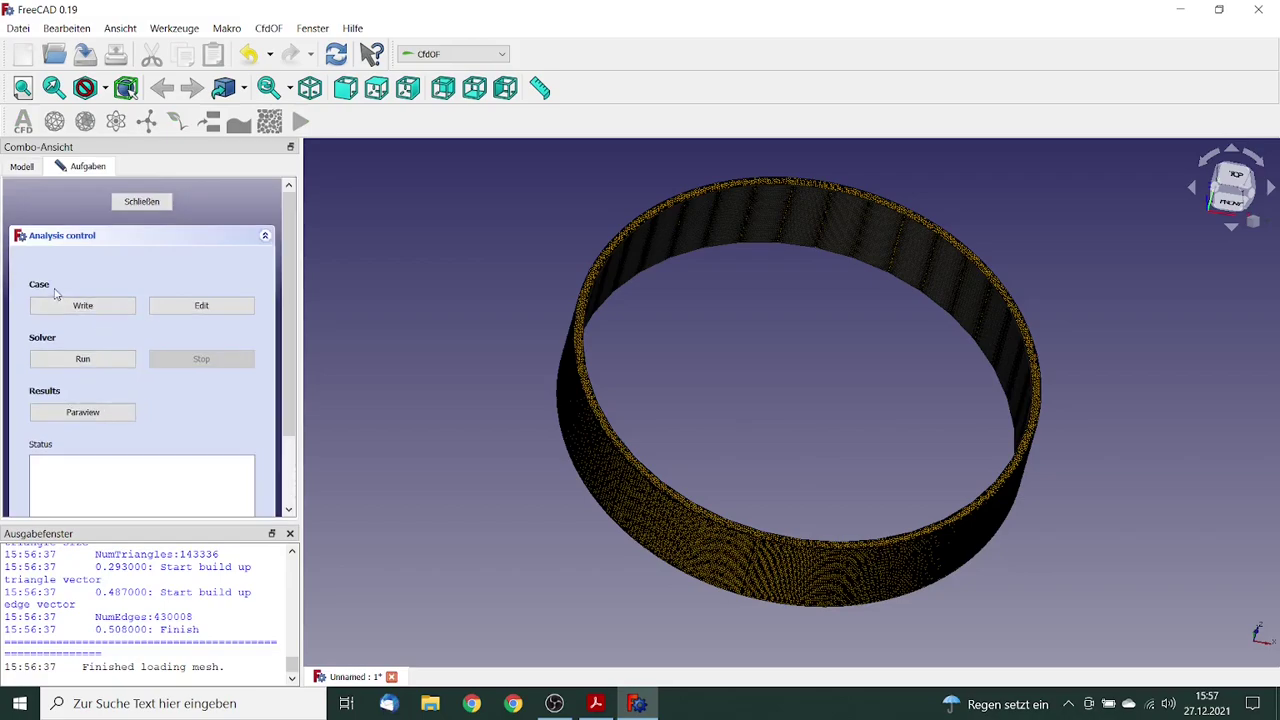
click(86, 305)
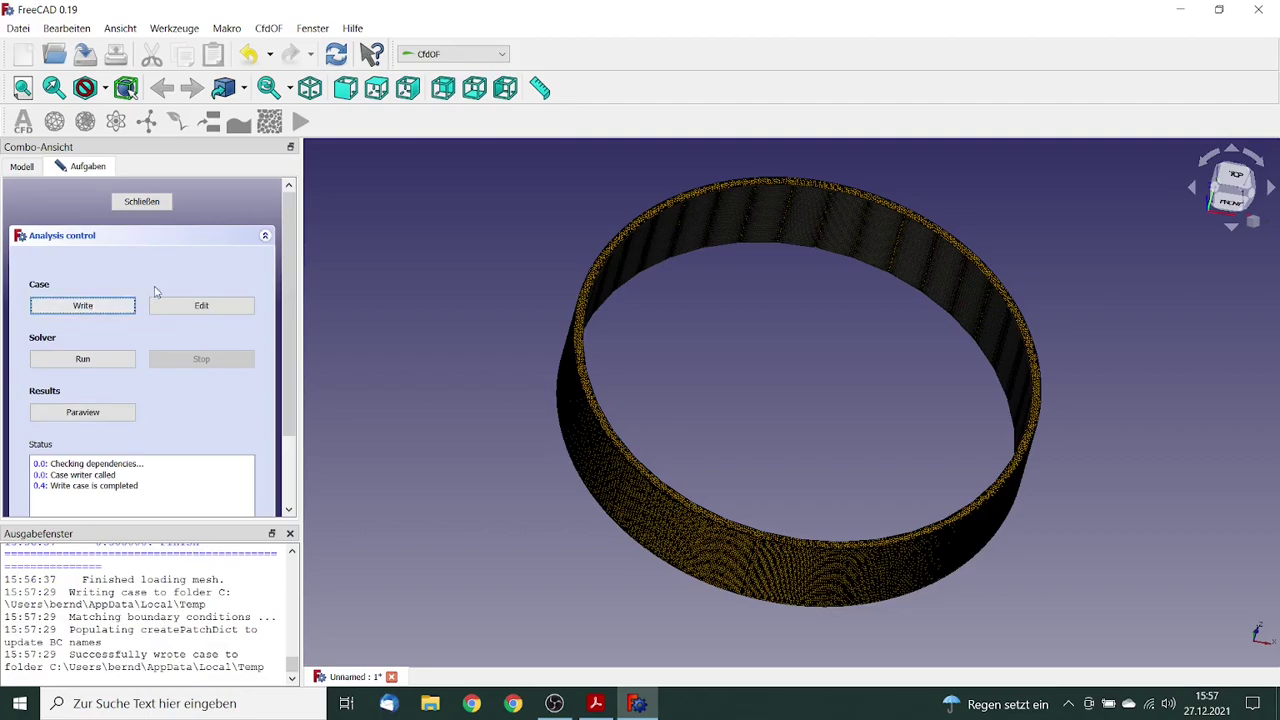
click(212, 307)
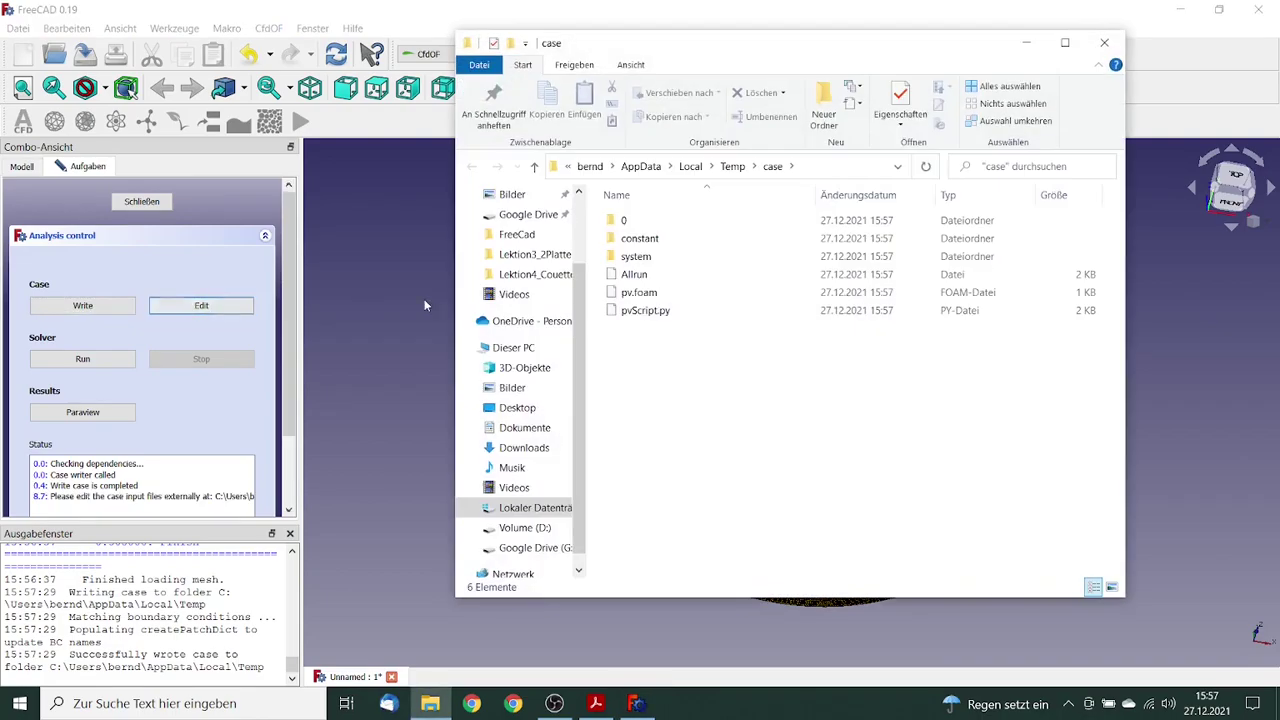
Step: Open system/controlDict from the case folder in Notepad++
double_click(640, 257)
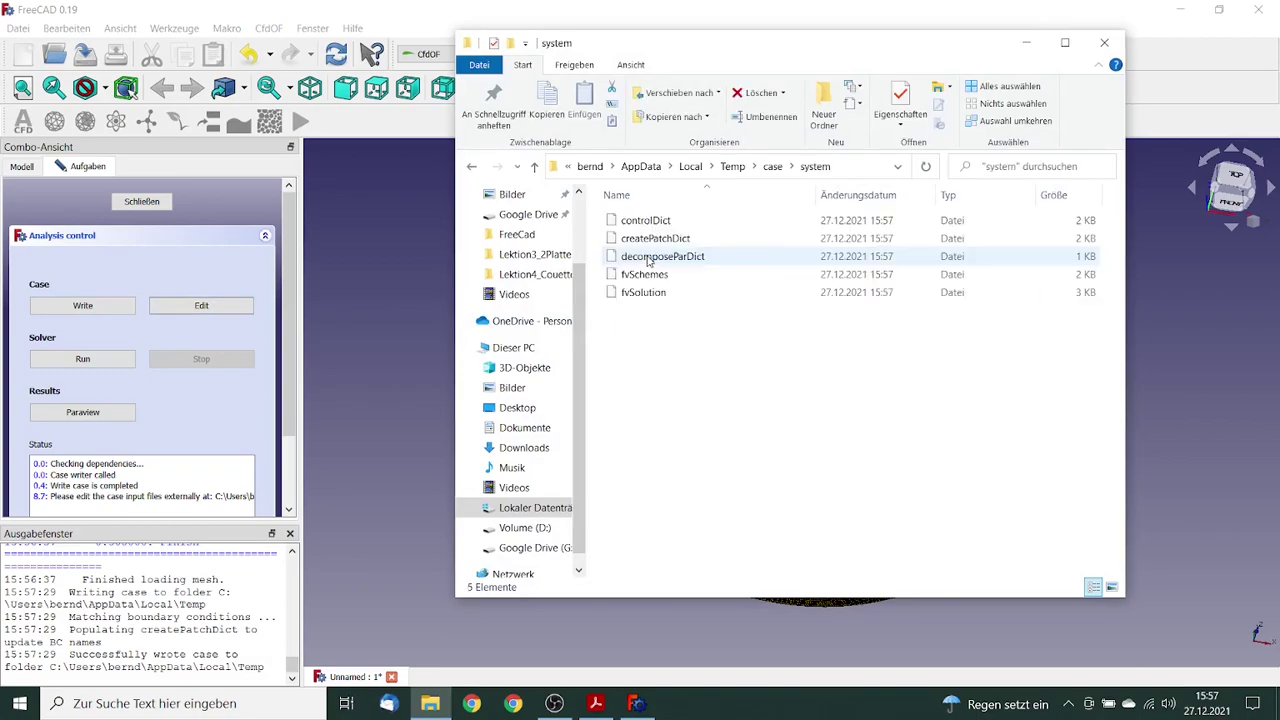
right_click(652, 222)
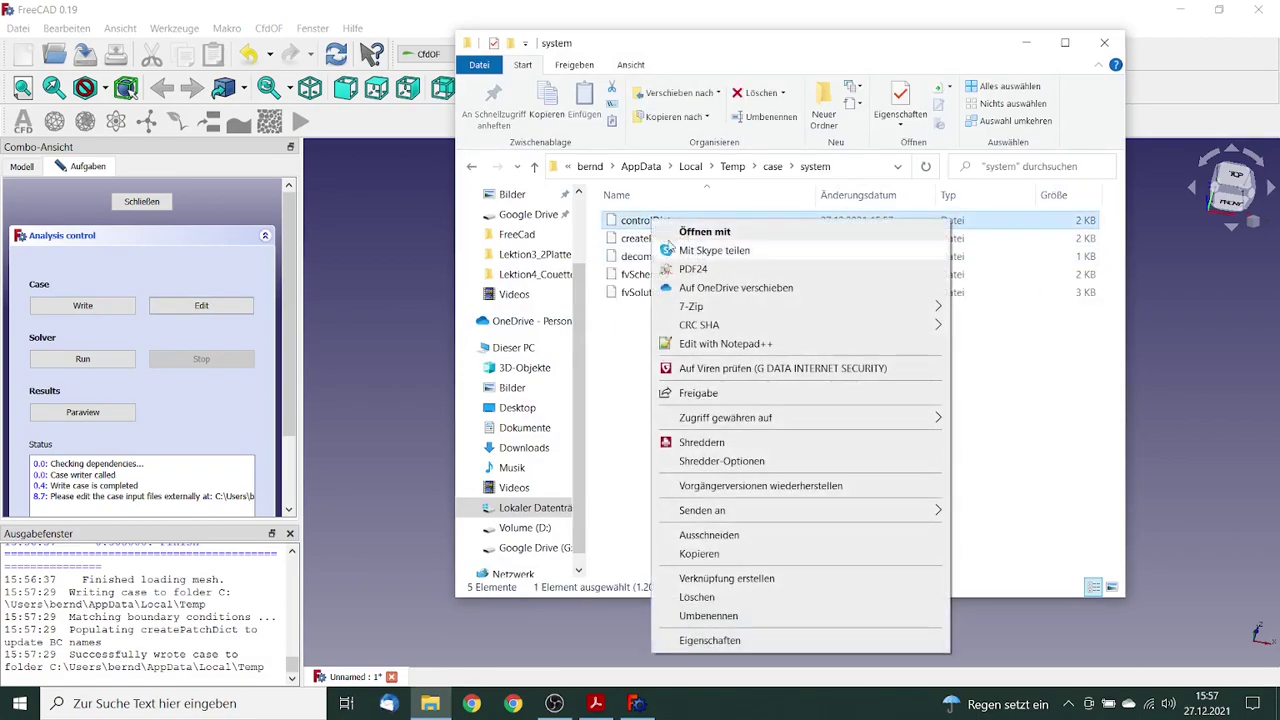
click(710, 344)
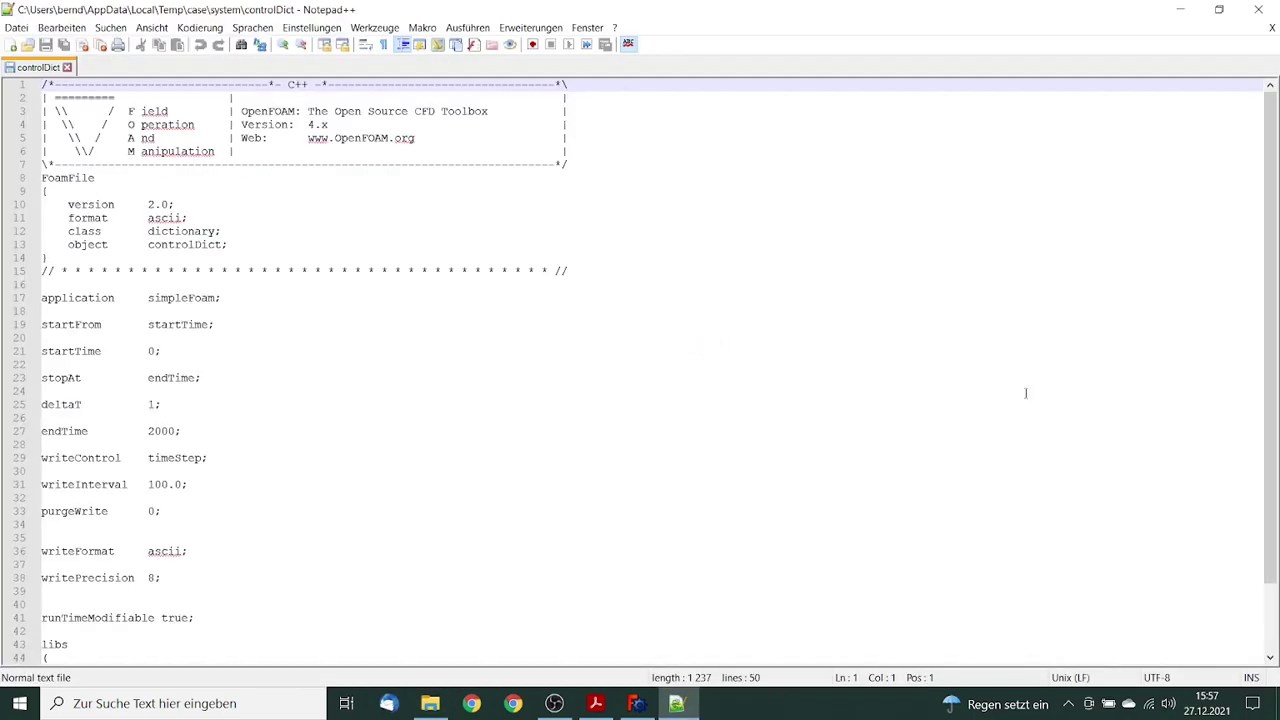
Step: Scroll through controlDict down to its closing libs block
drag(1274, 330, 1277, 398)
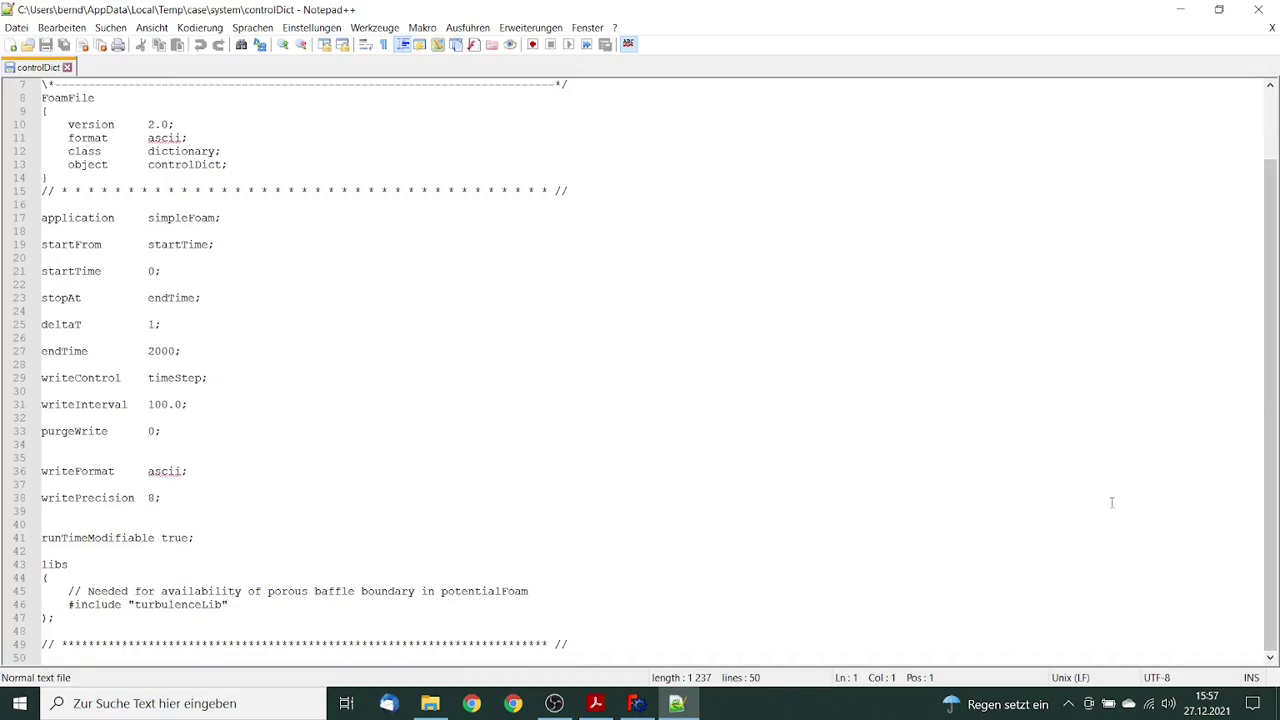
Step: Copy the forces functions code block from the tutorial slide, then return to controlDict
click(598, 705)
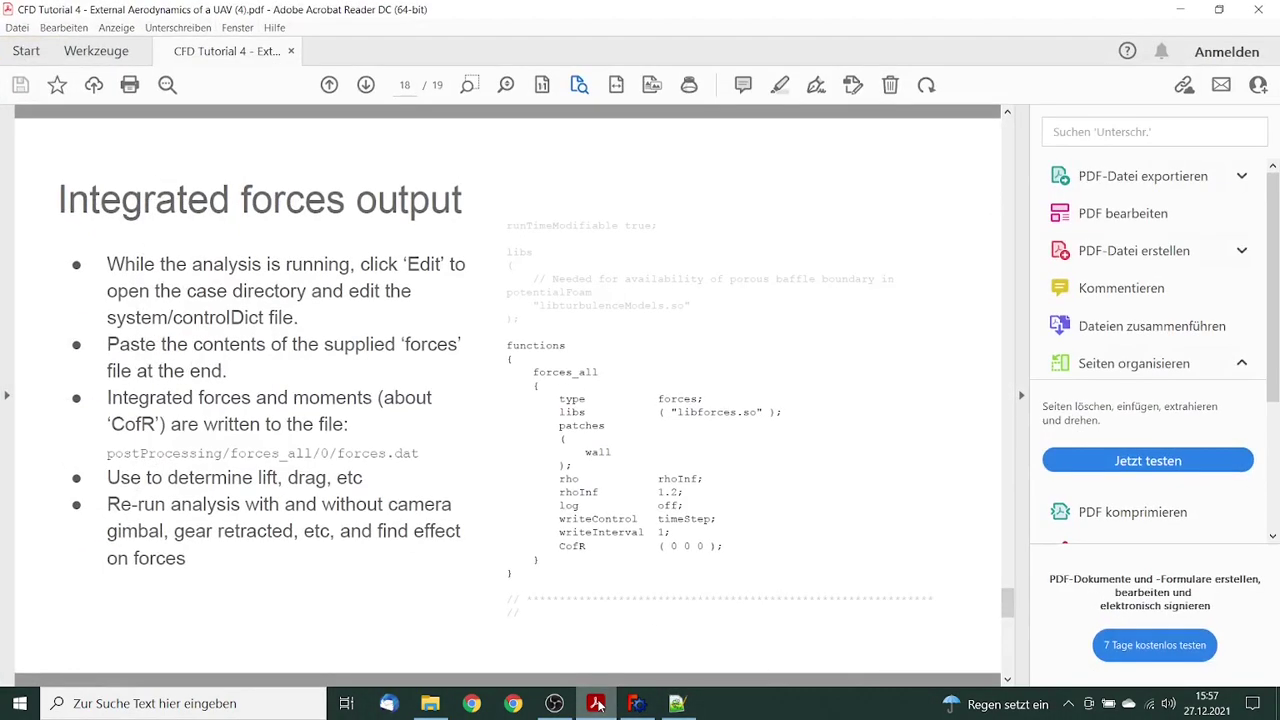
drag(508, 344, 521, 573)
key(ctrl+c)
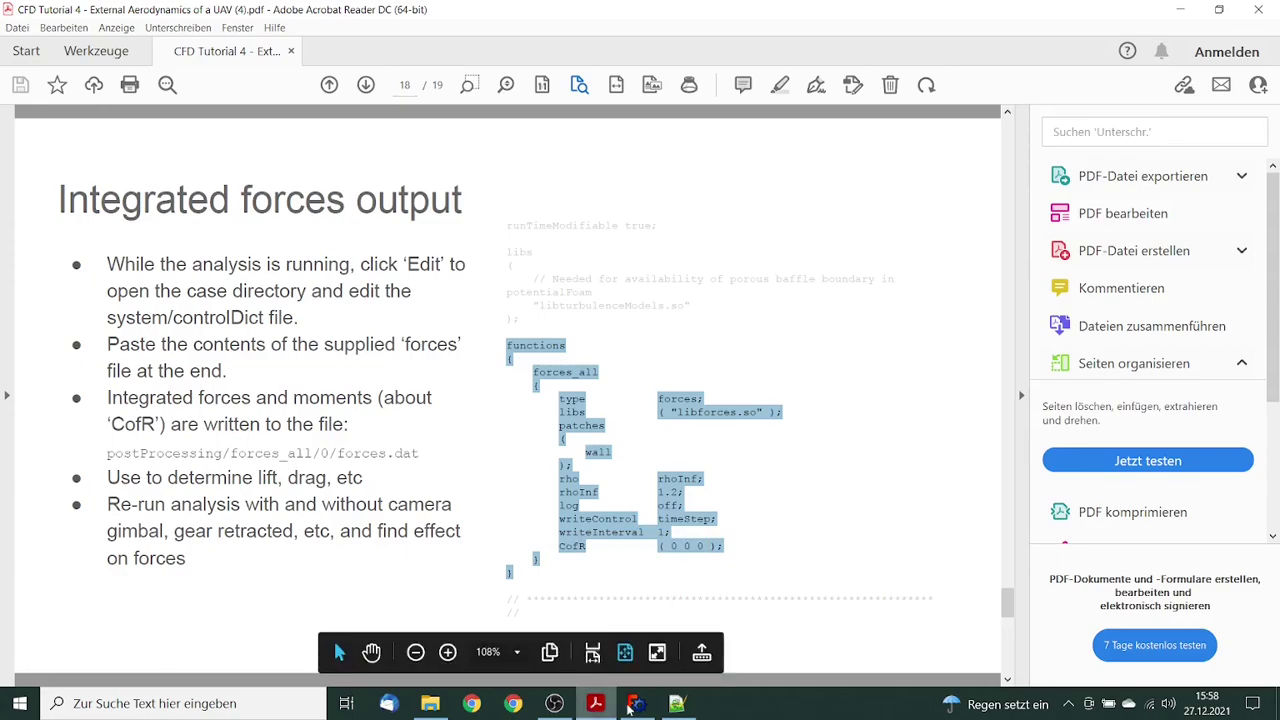
click(676, 704)
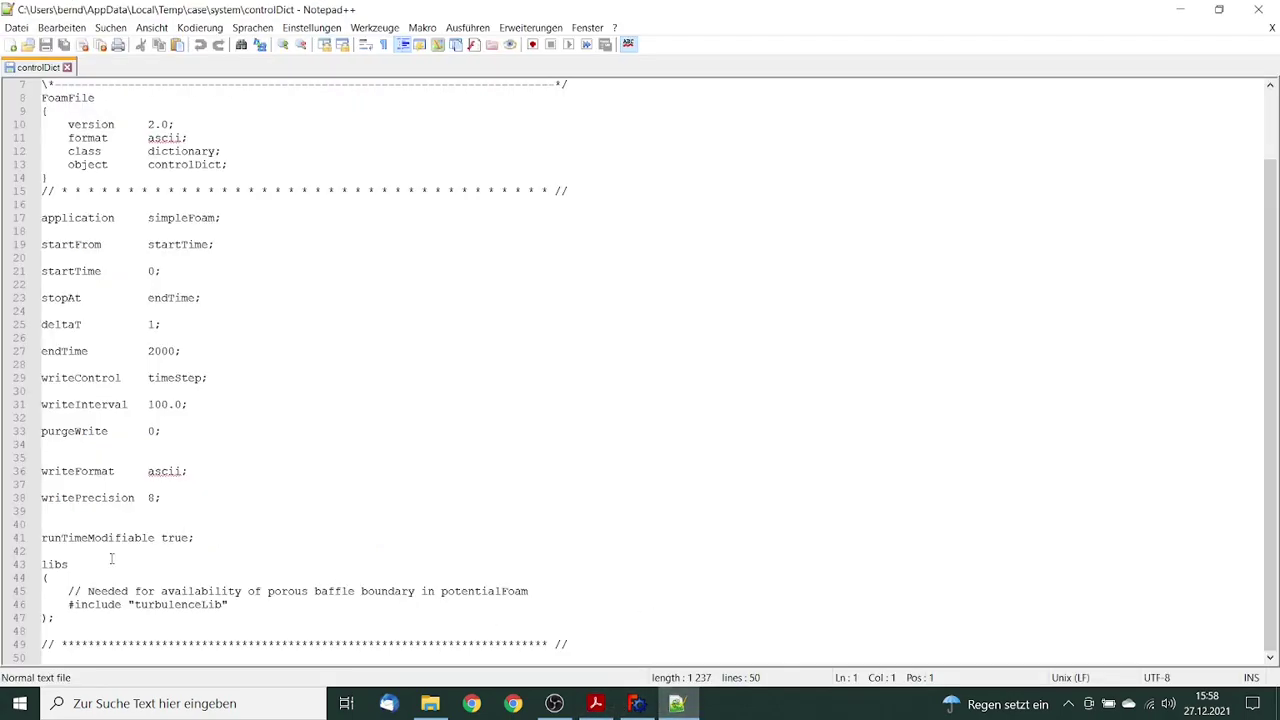
Step: Paste the copied forces functions block on new lines after runTimeModifiable
click(217, 539)
key(Return)
key(Return)
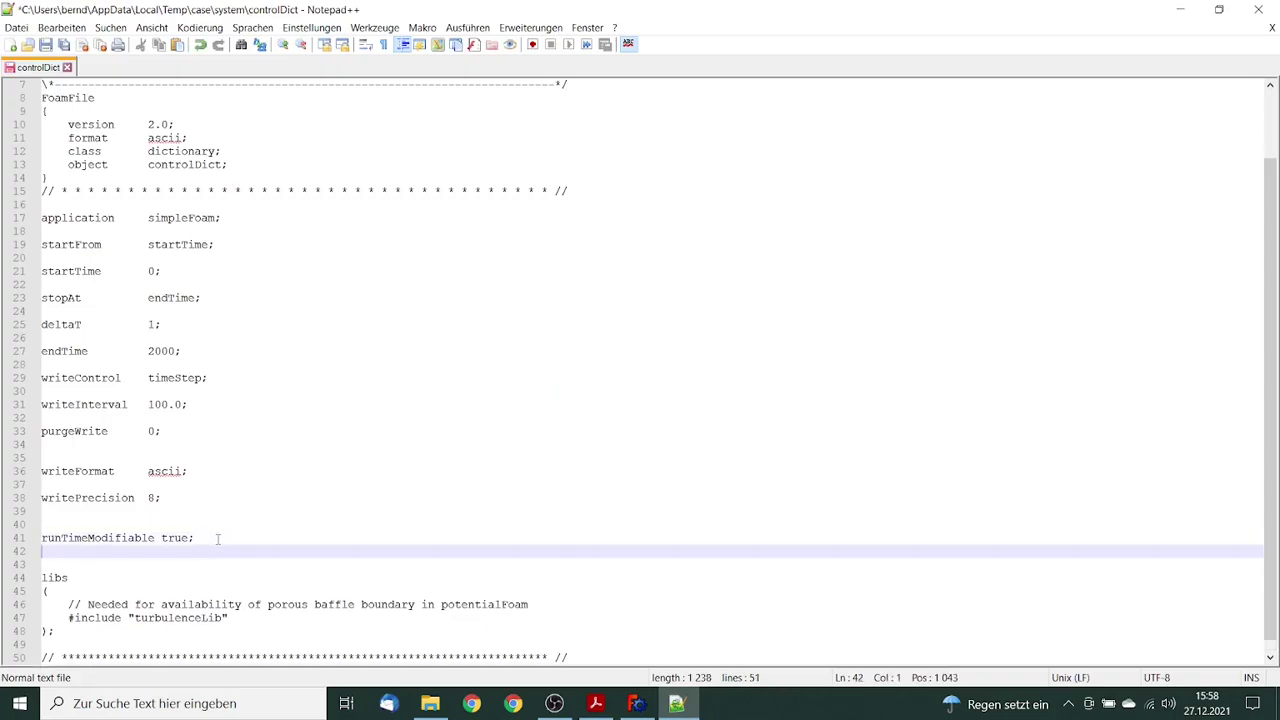
right_click(88, 564)
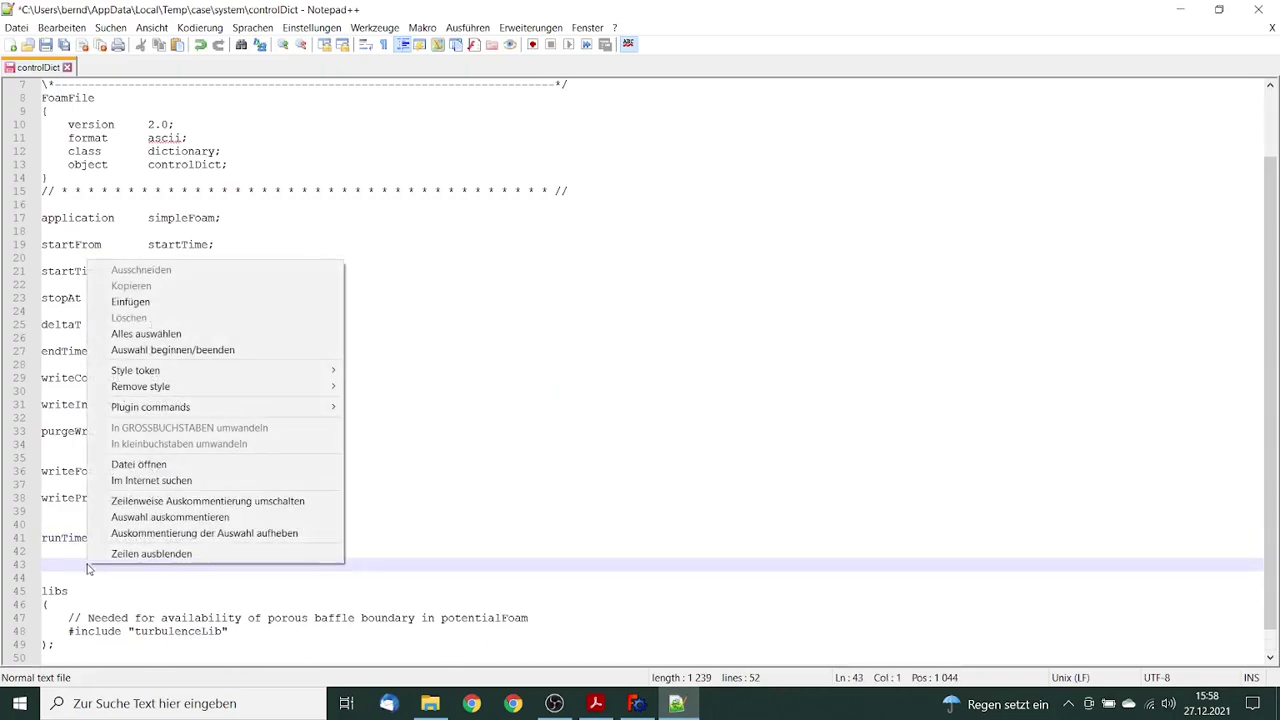
click(177, 302)
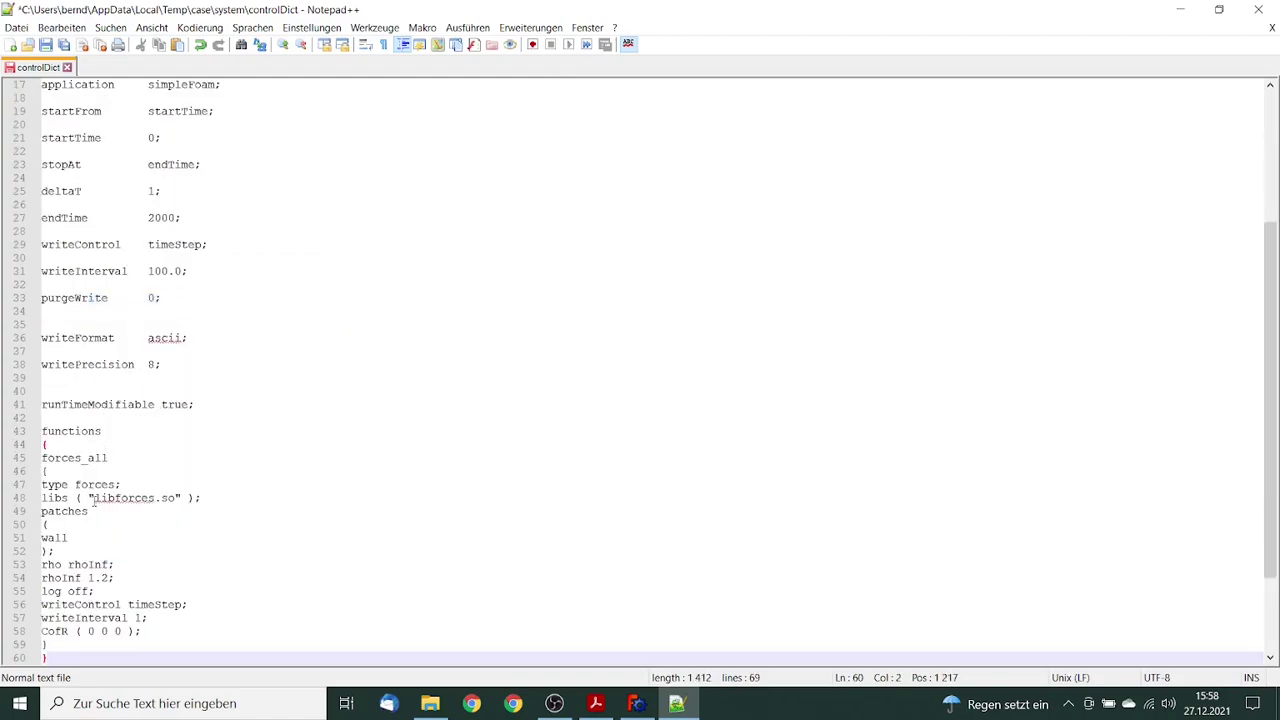
Step: Change the patch from wall to OuterRadius and rhoInf from 1.2 to 870.0, then save
double_click(48, 538)
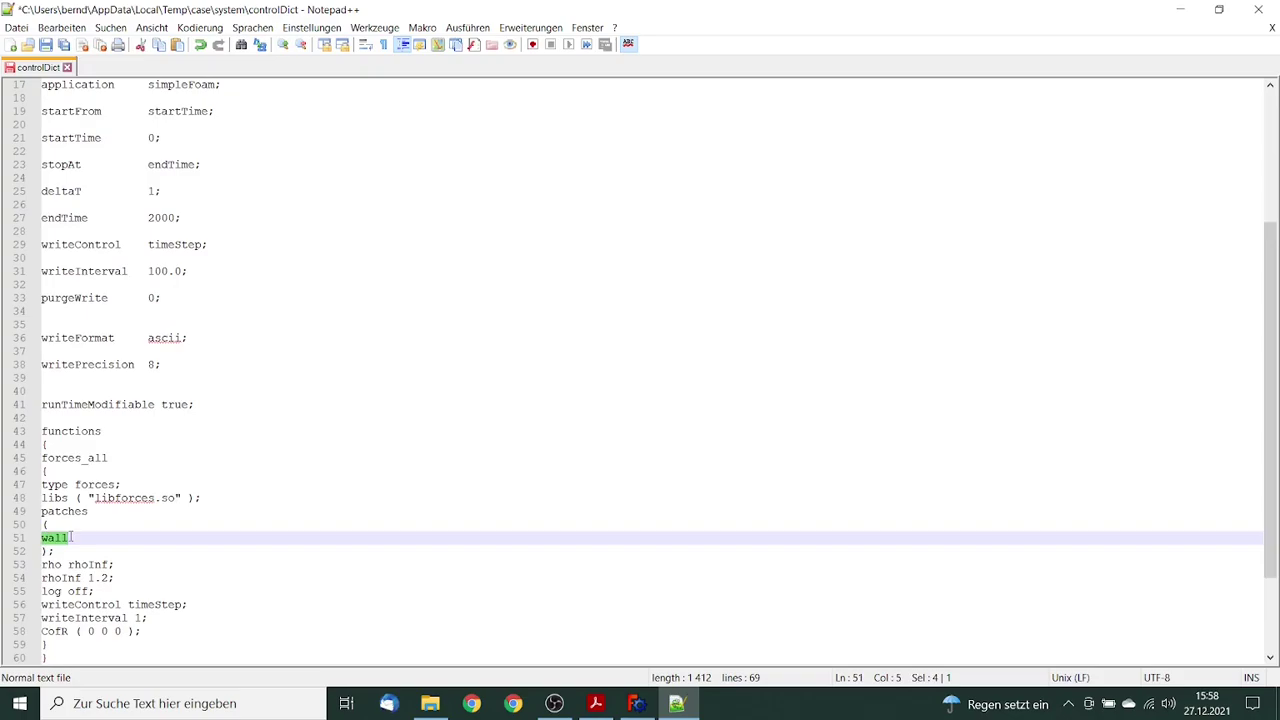
text(O)
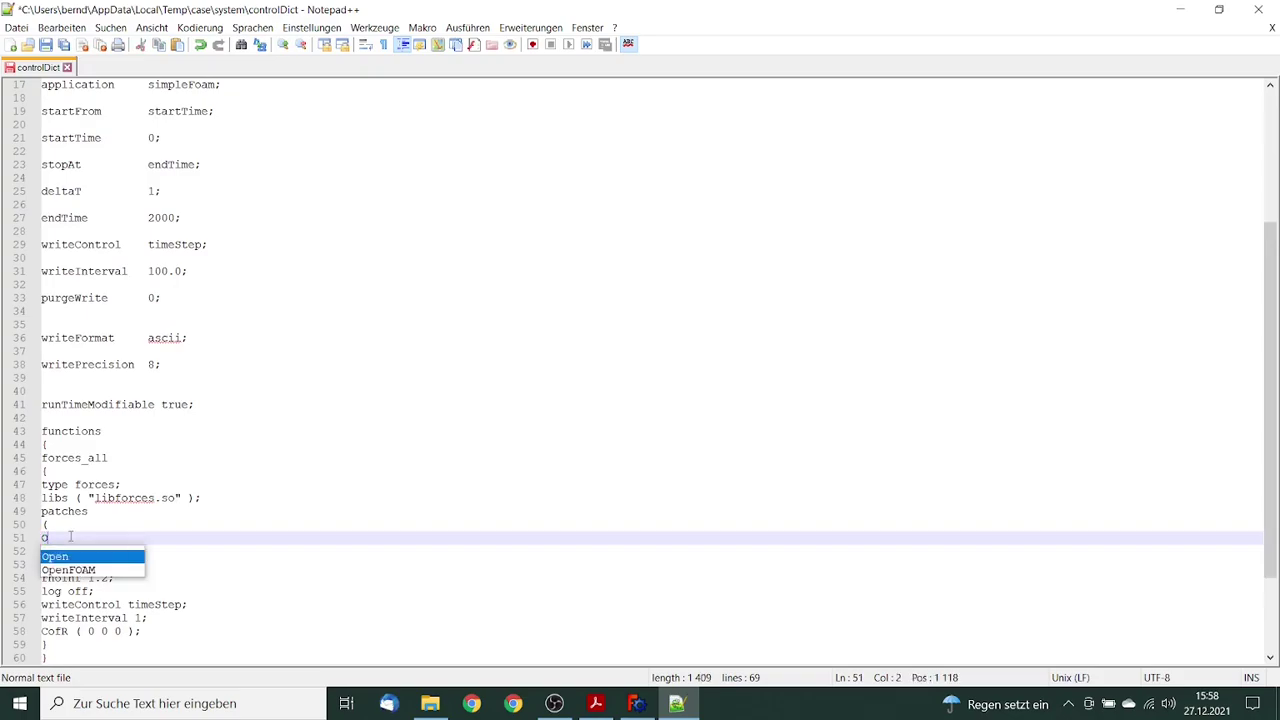
text(uterRadius)
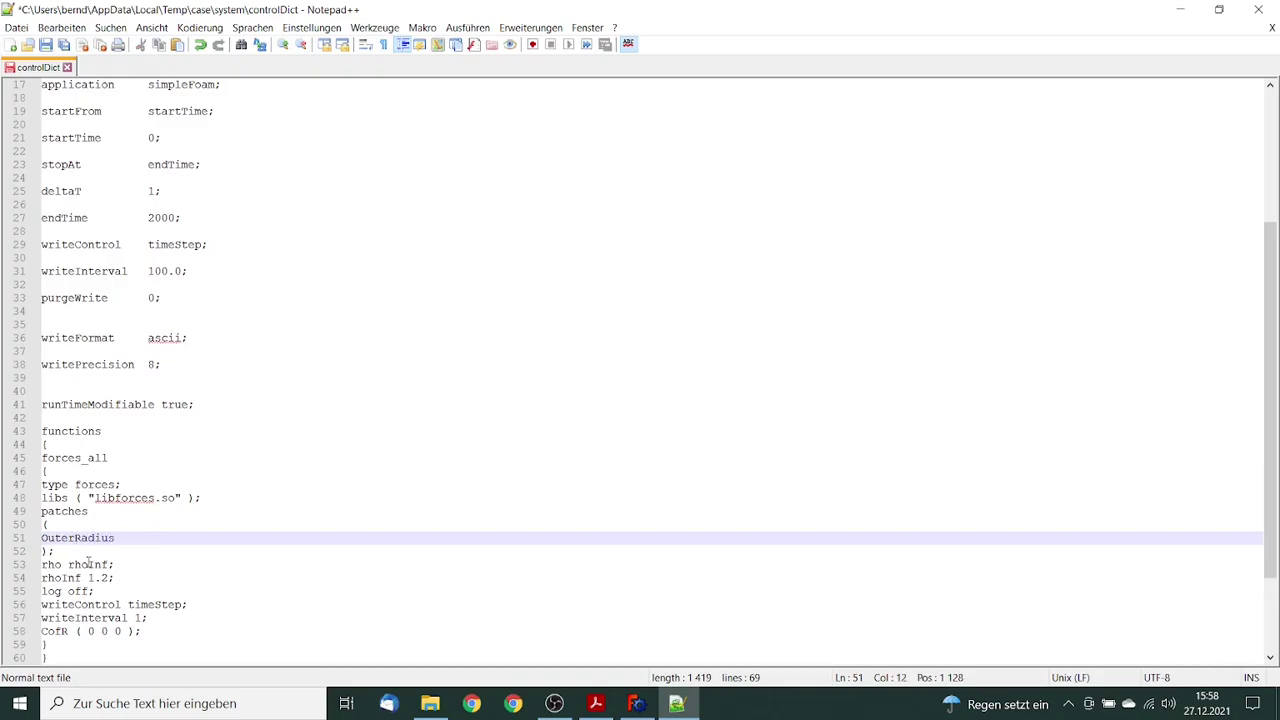
drag(88, 578, 112, 580)
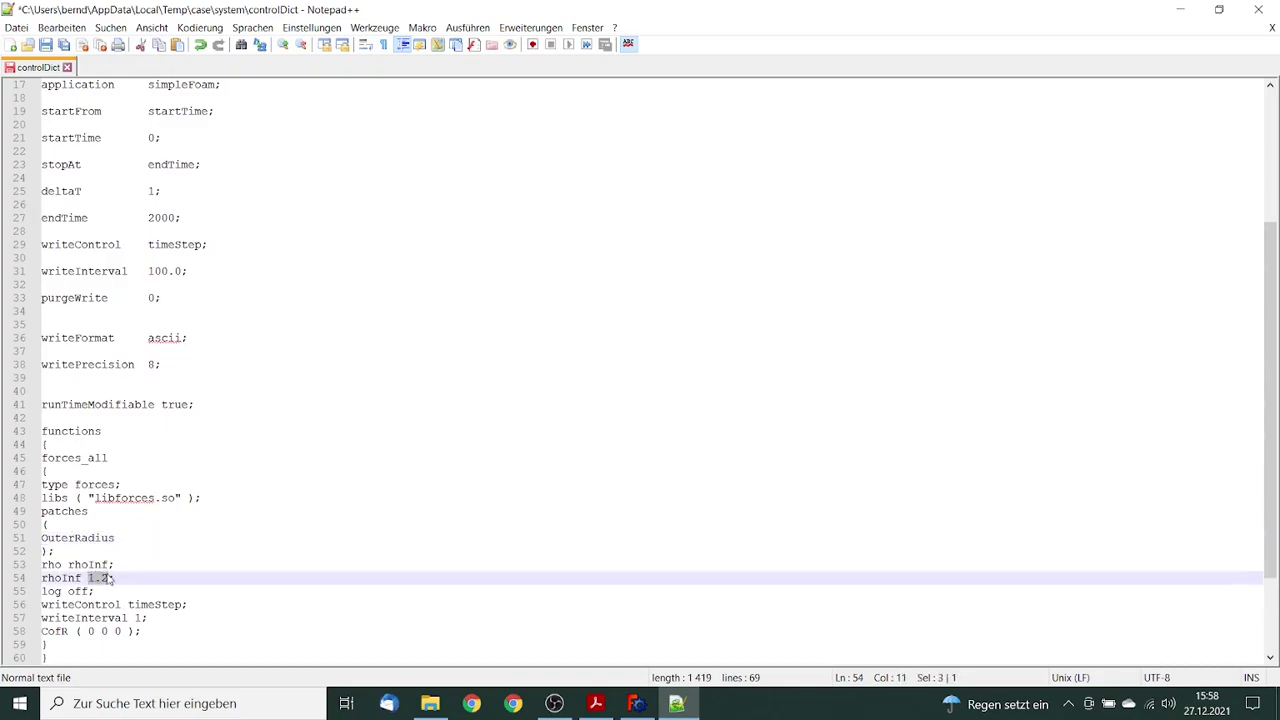
text(870.0)
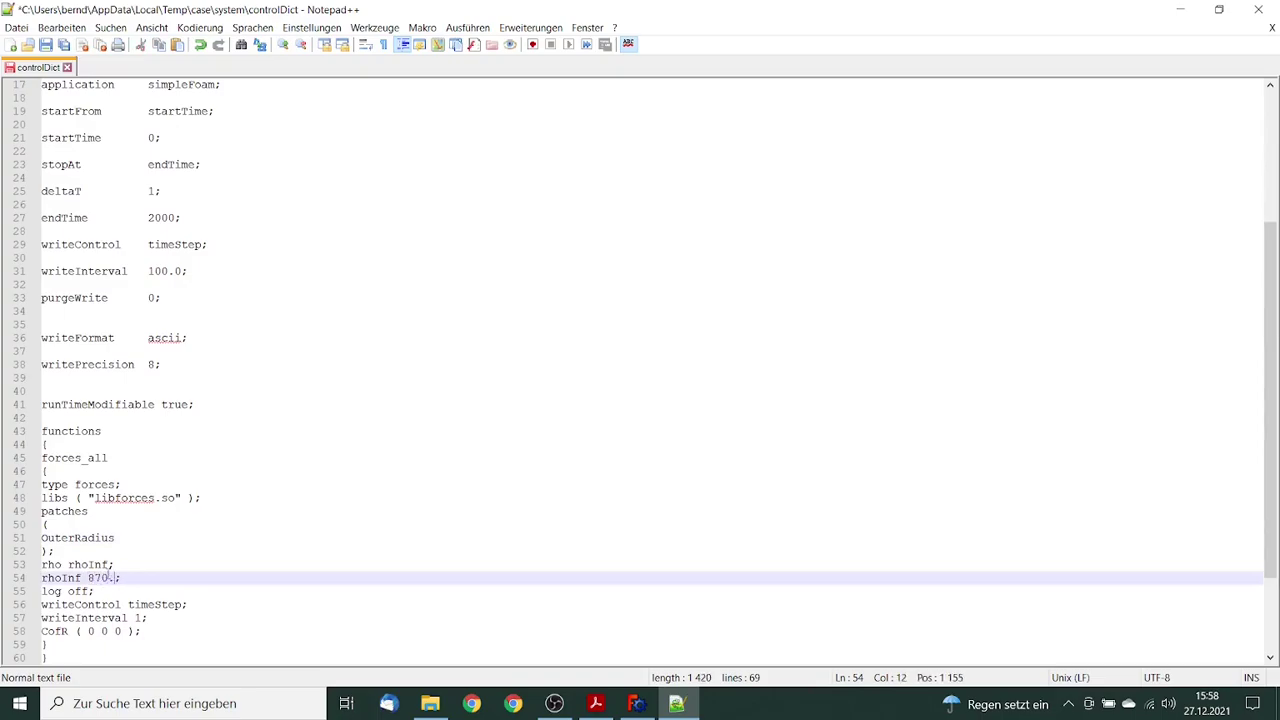
click(124, 538)
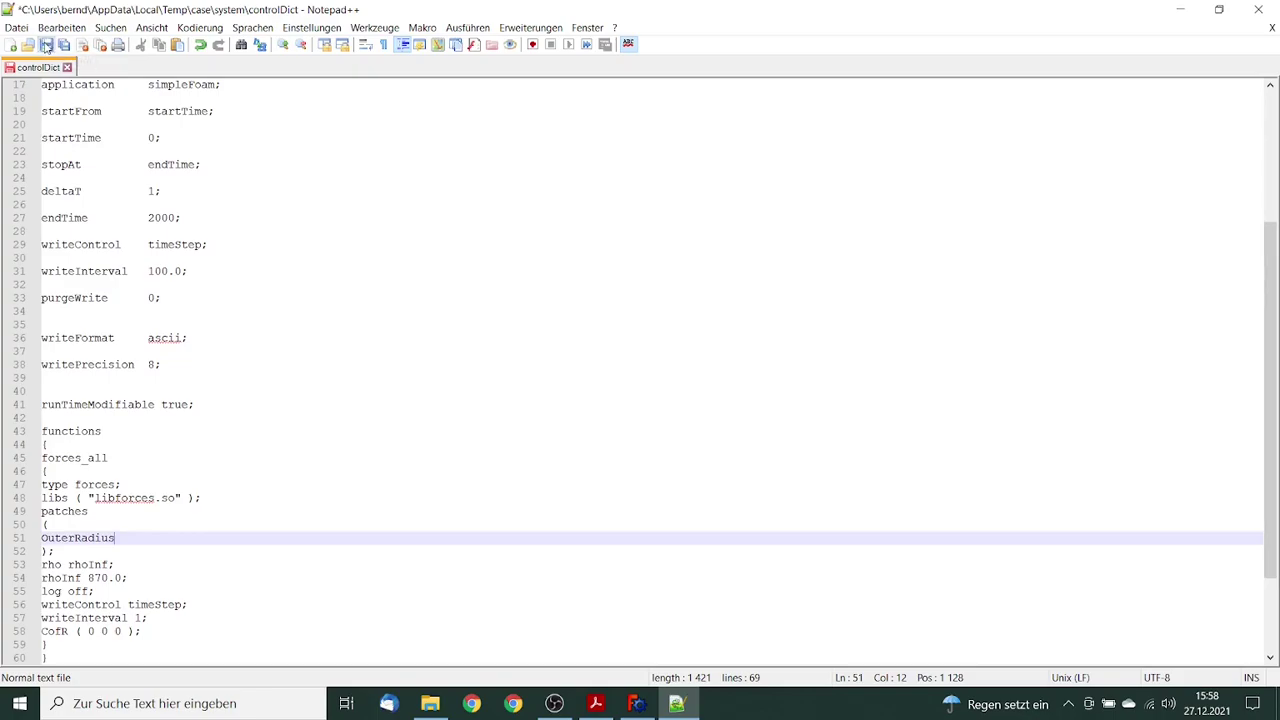
click(45, 45)
Step: Close controlDict and Notepad++, returning to the case folder window
click(68, 67)
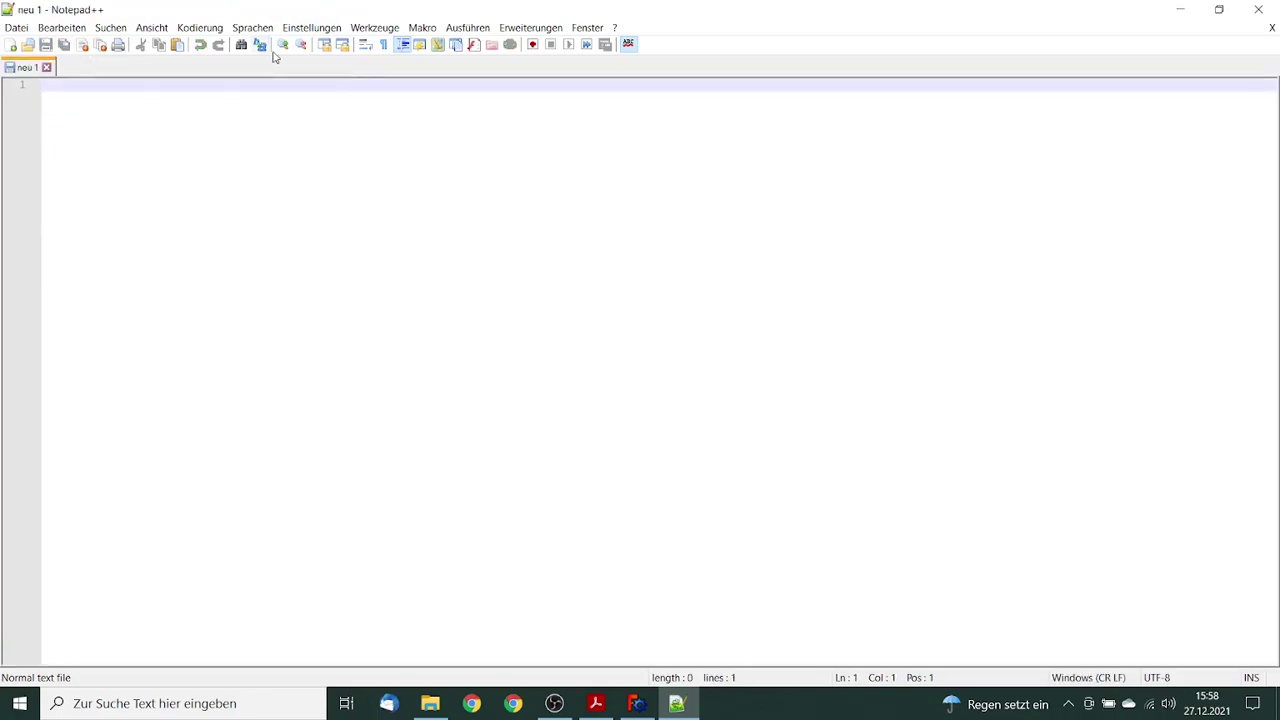
click(1260, 9)
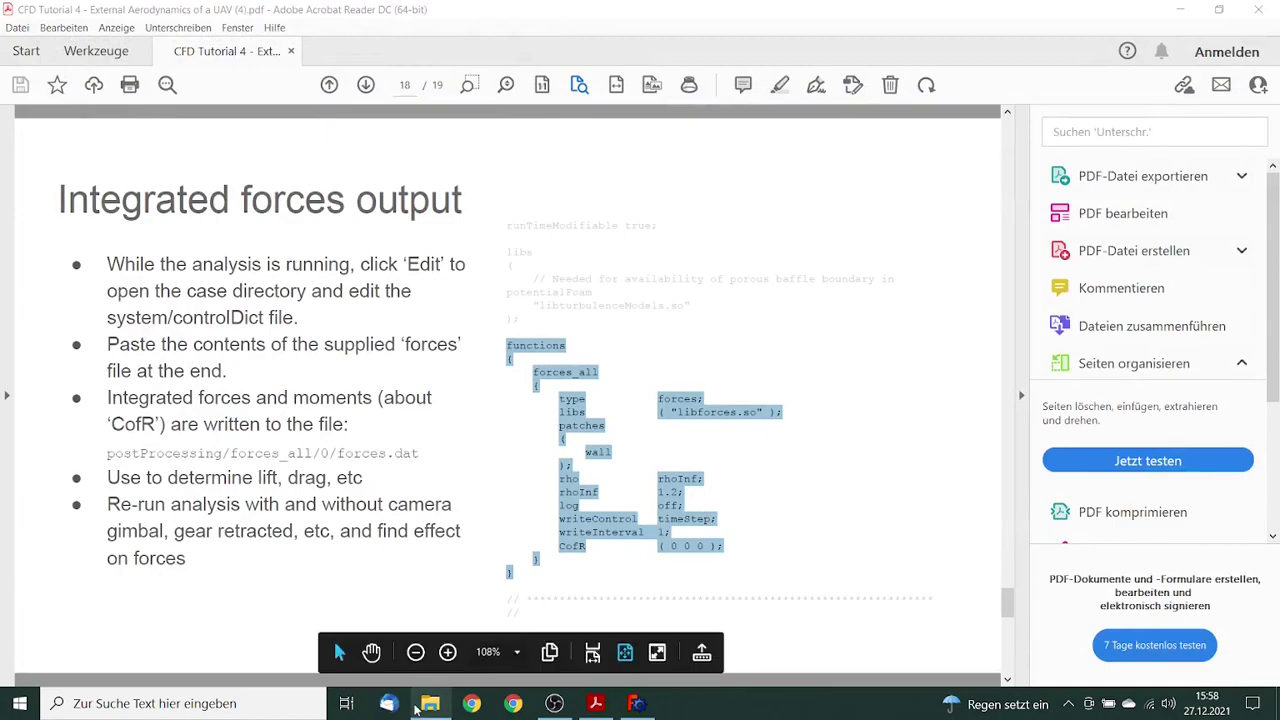
click(430, 705)
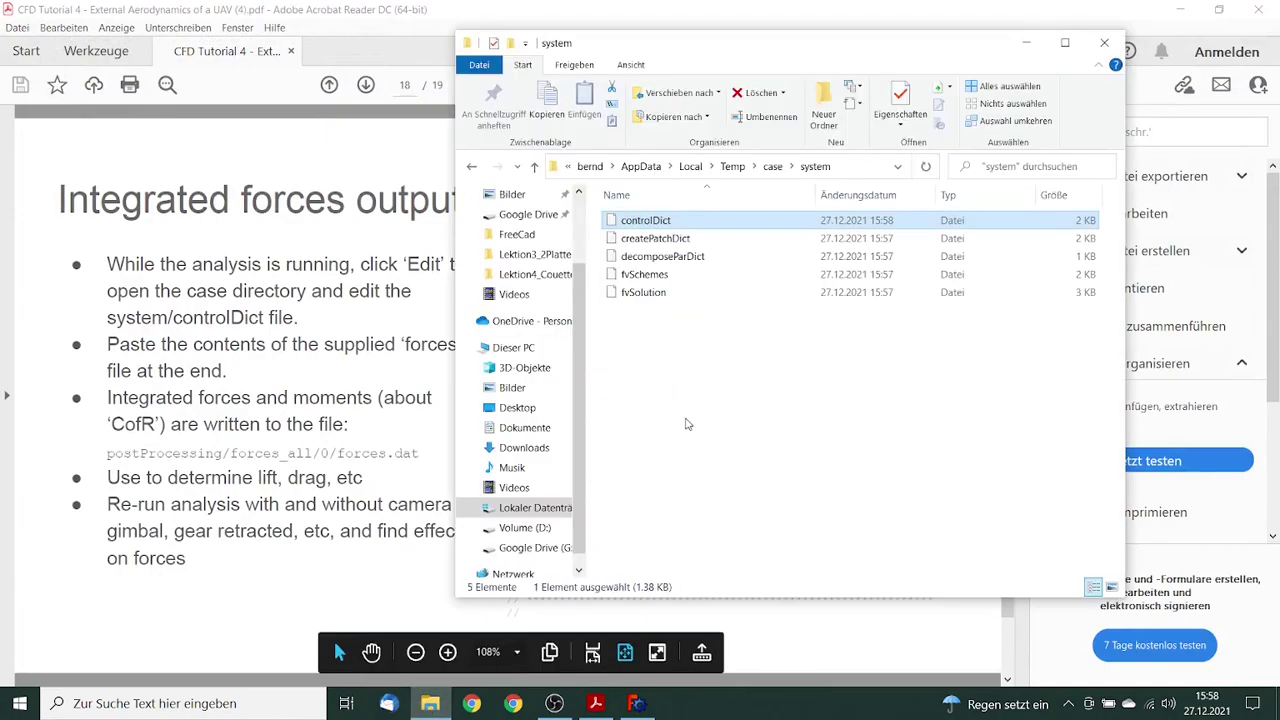
Step: Open the U velocity file from the case's 0 folder in Notepad++
click(774, 167)
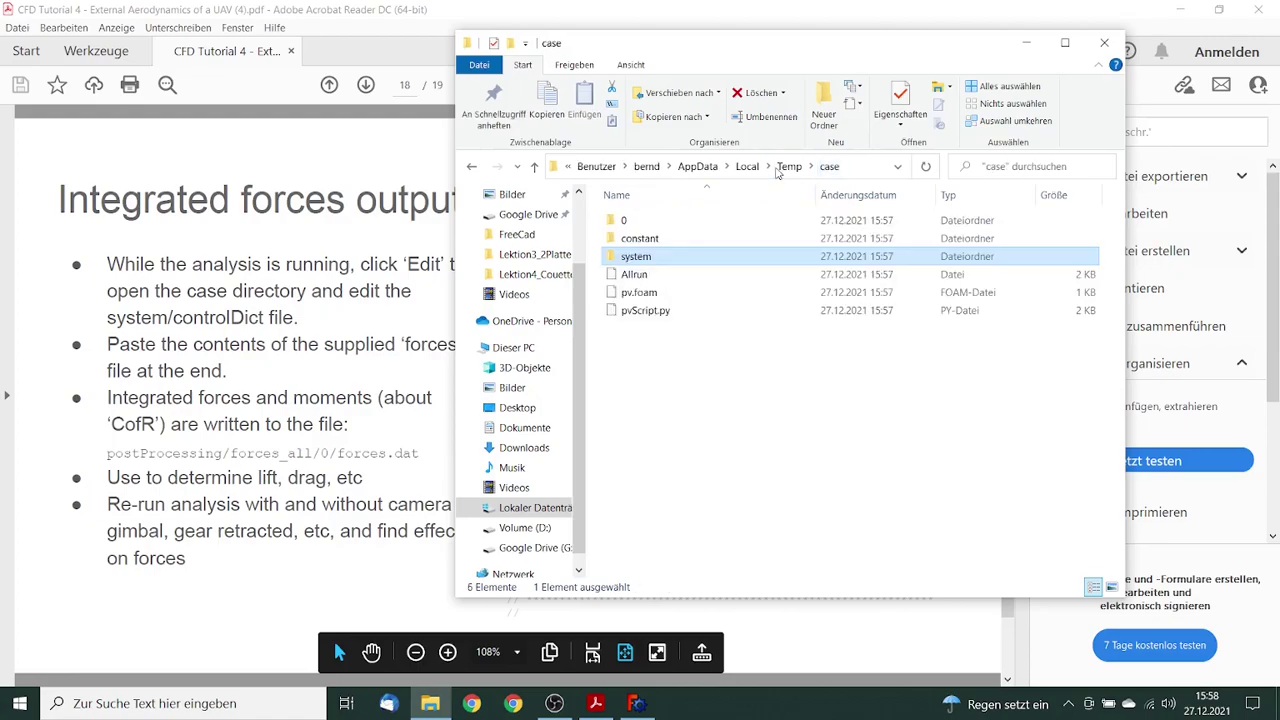
click(655, 224)
double_click(656, 222)
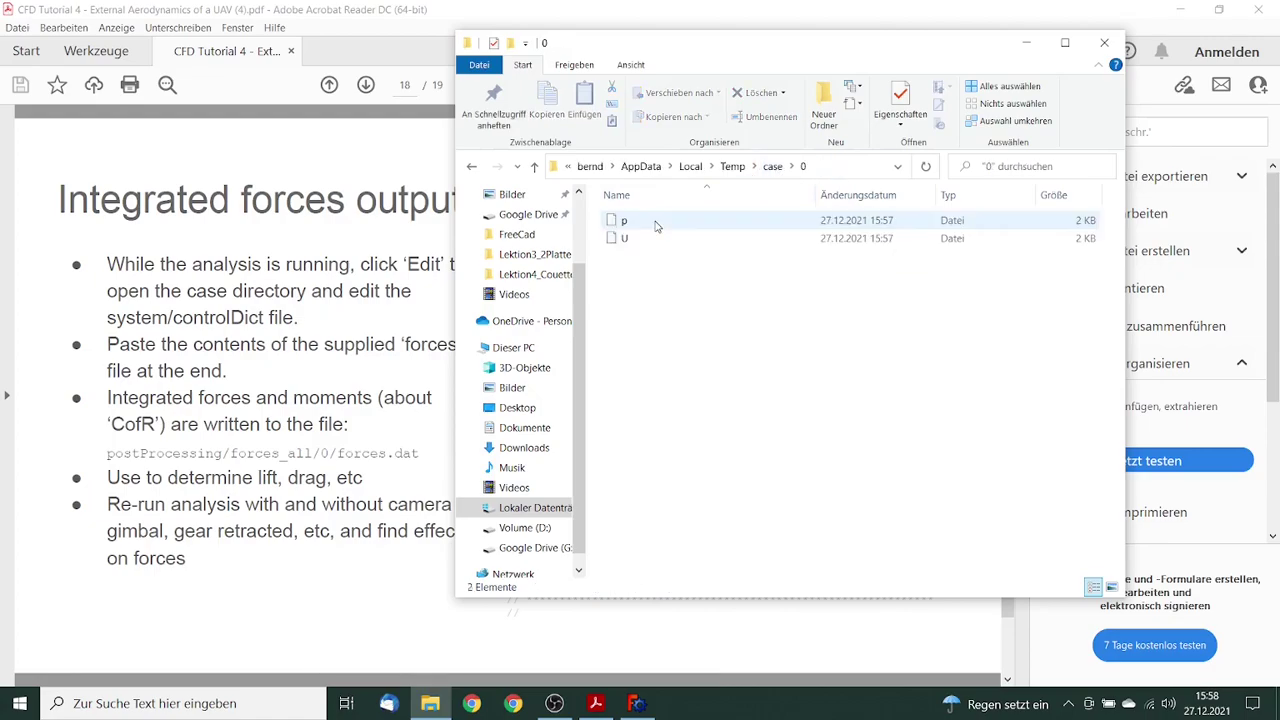
click(647, 240)
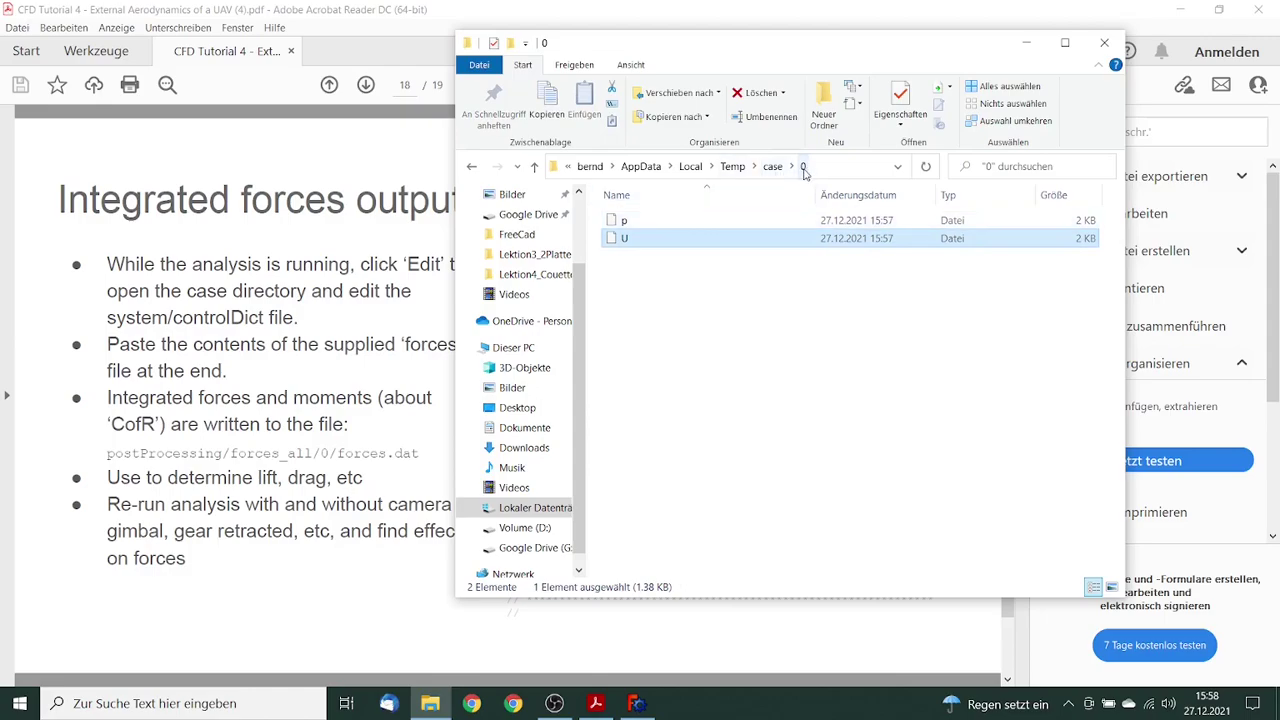
right_click(640, 241)
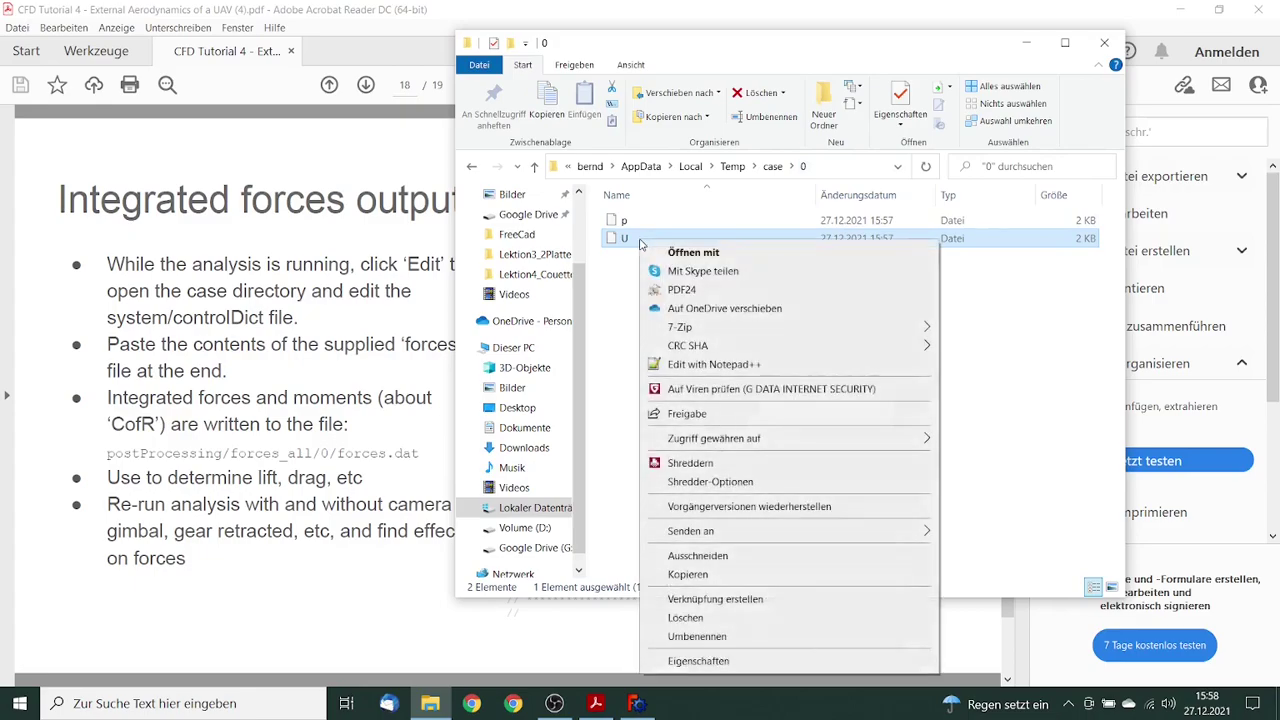
click(700, 364)
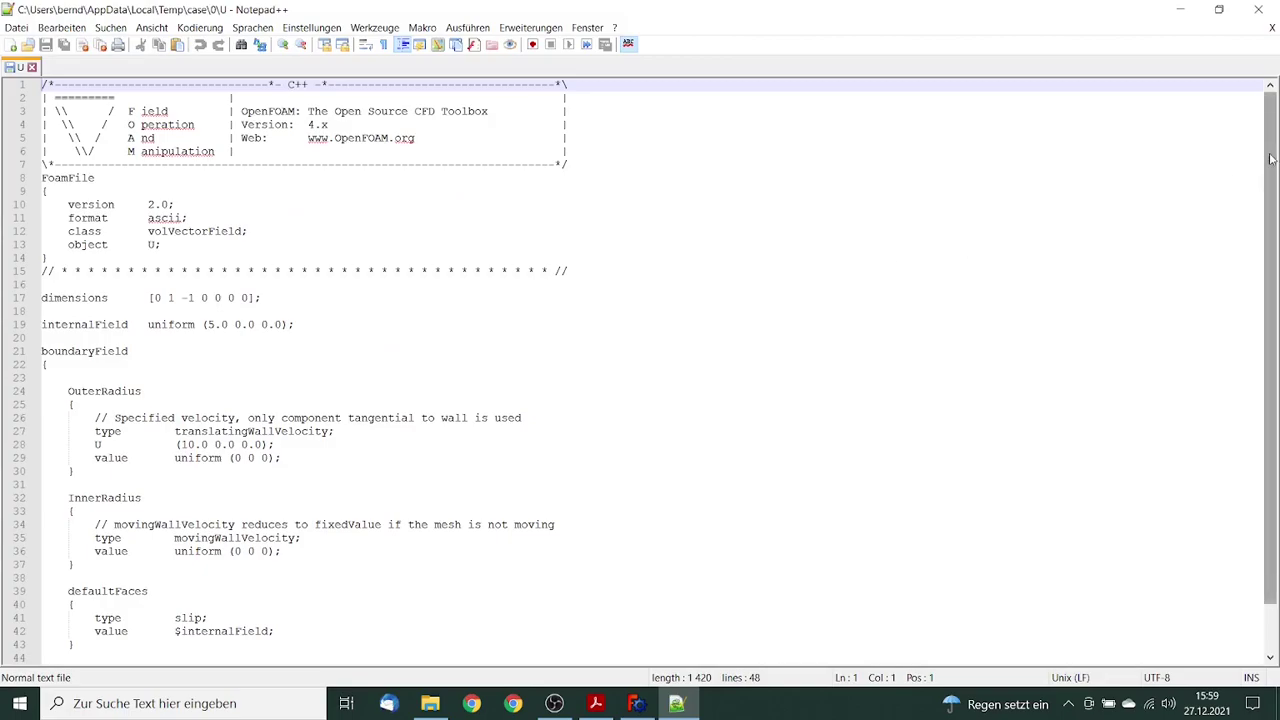
Step: Make OuterRadius rotatingWallVelocity and turn its U entry into origin (0.0 0.0 0.0)
drag(1272, 158, 1270, 204)
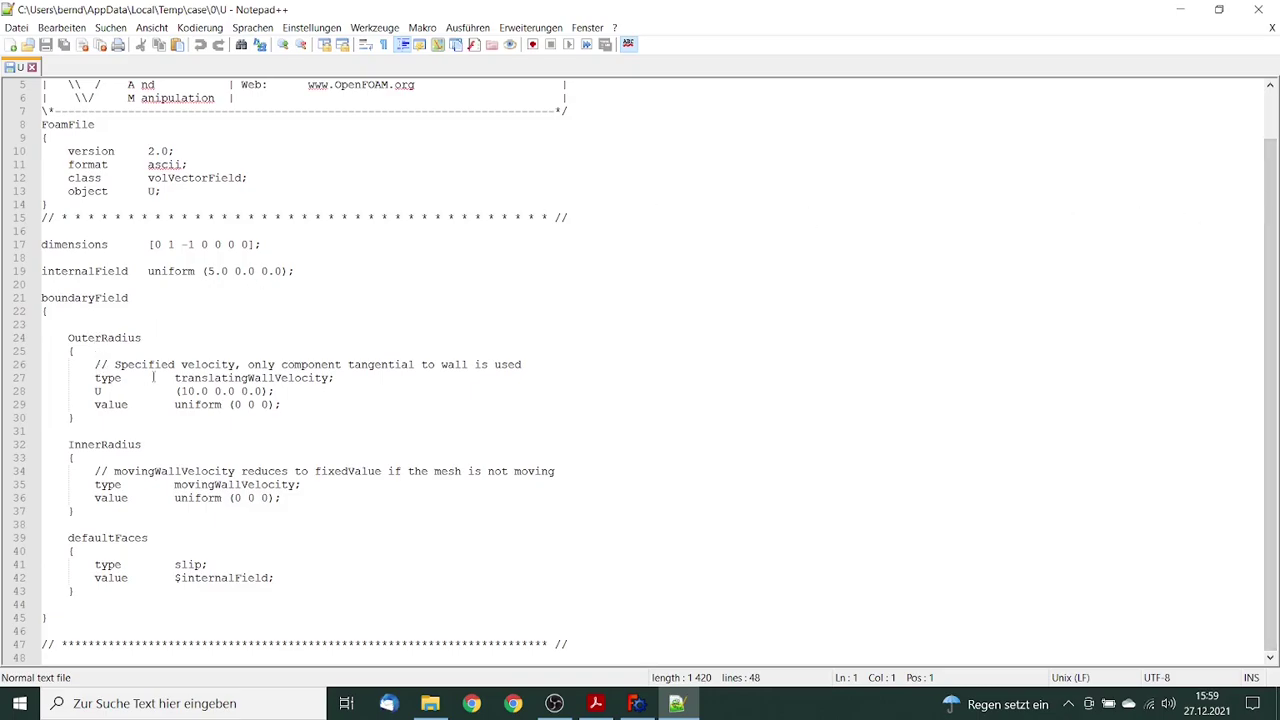
drag(175, 378, 249, 381)
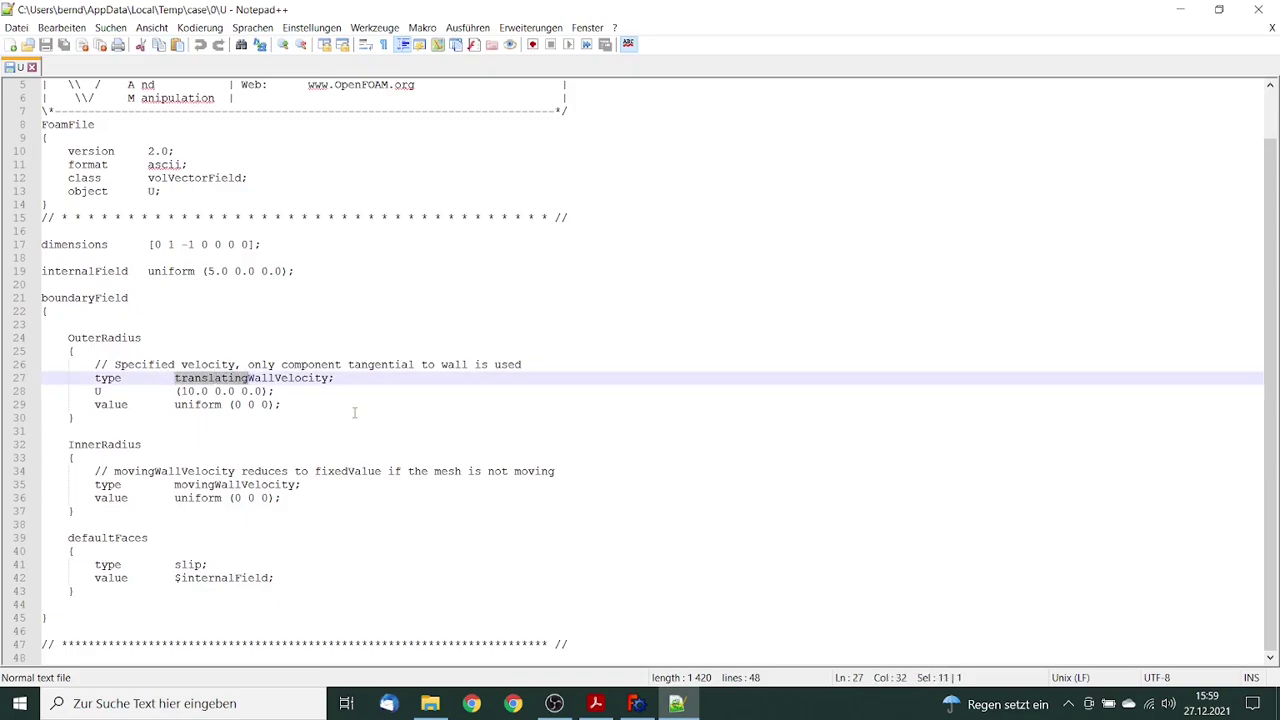
text(rotatin)
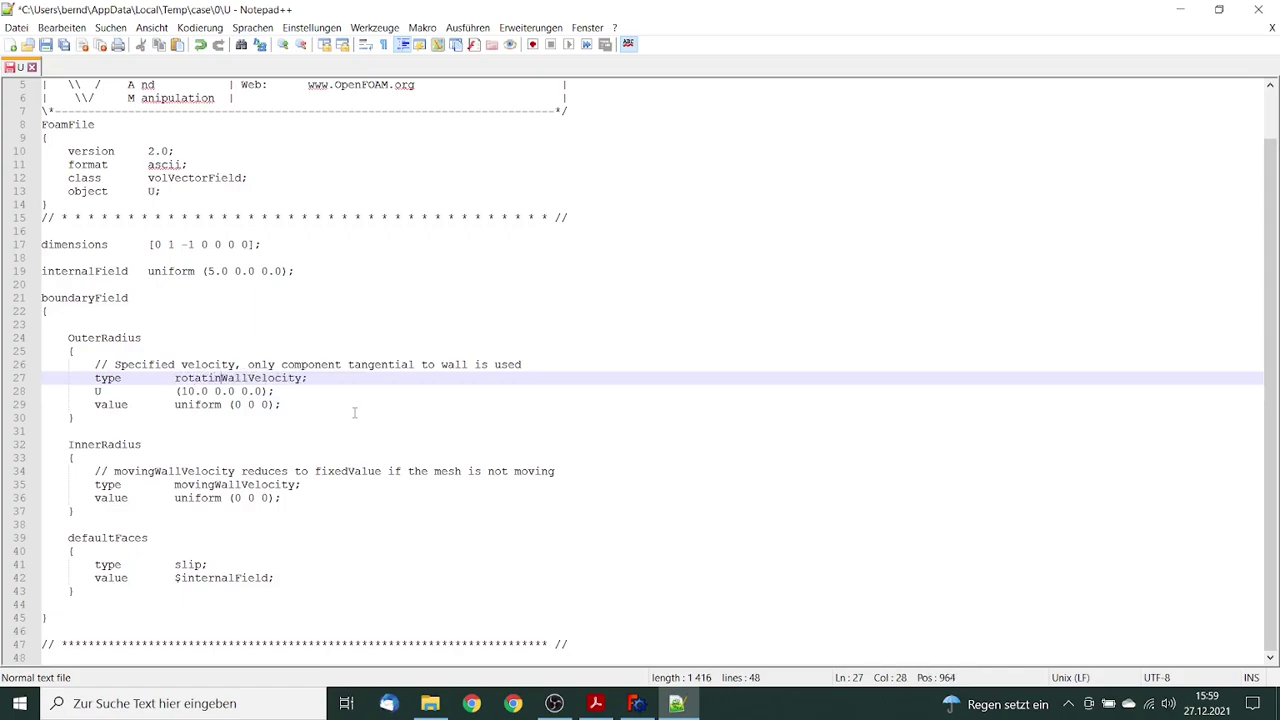
text(g)
double_click(99, 391)
text(origi)
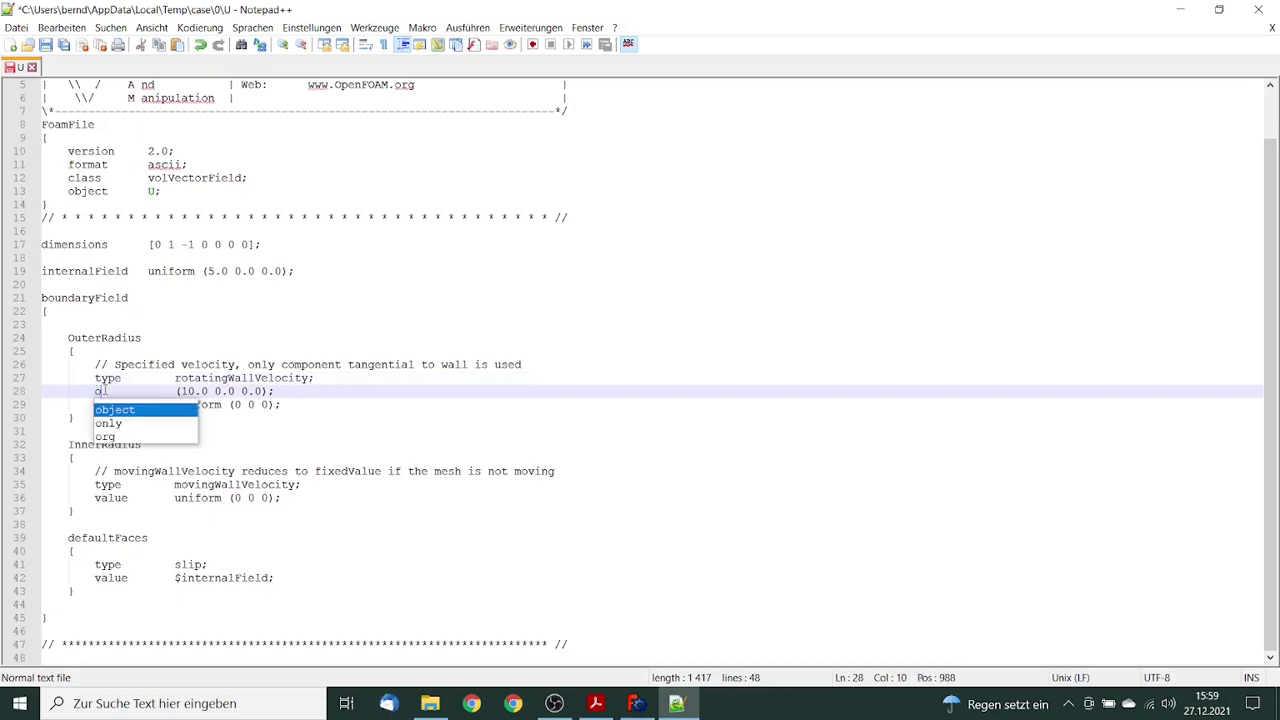
text(n)
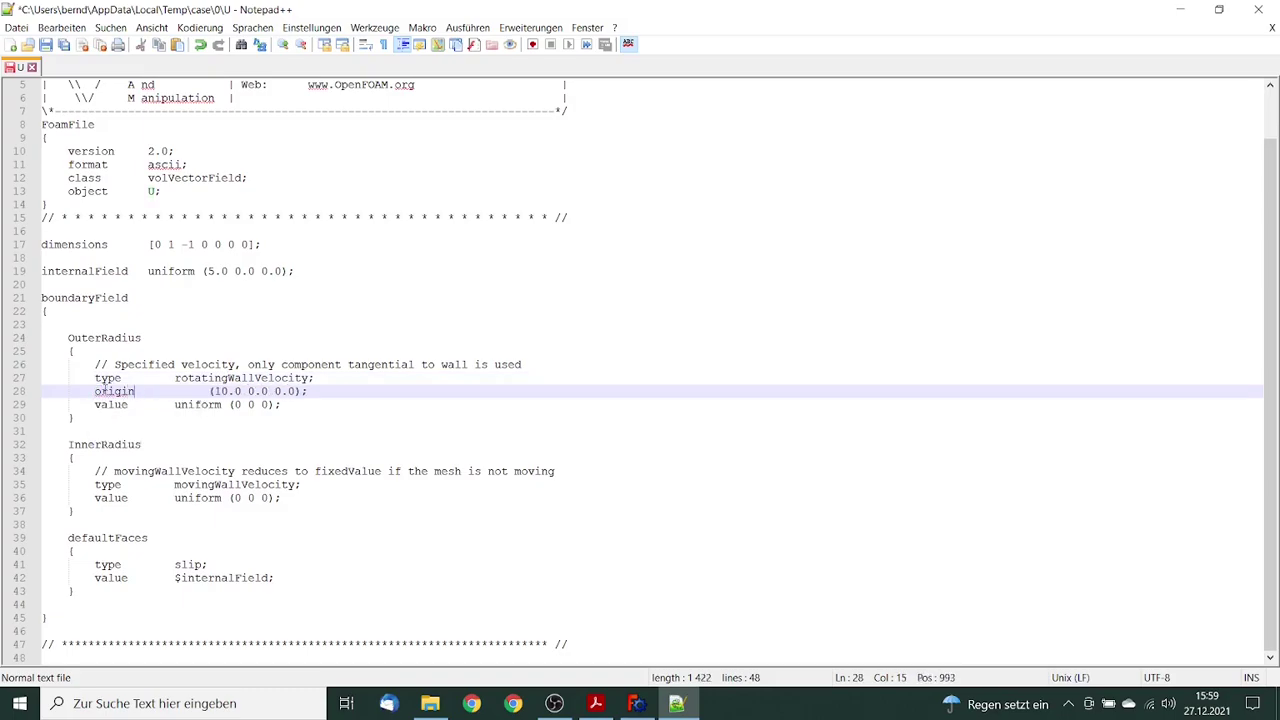
click(210, 391)
key(BackSpace)
key(BackSpace)
key(BackSpace)
key(BackSpace)
key(BackSpace)
drag(181, 391, 187, 391)
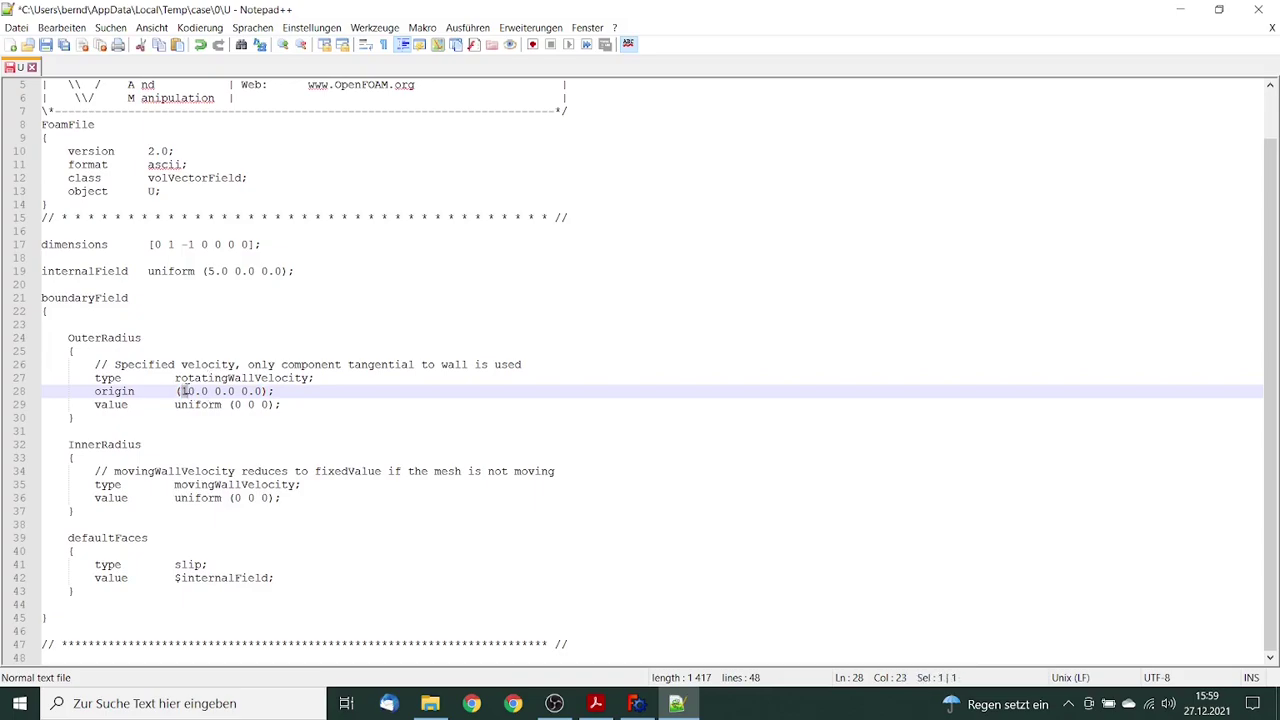
key(Delete)
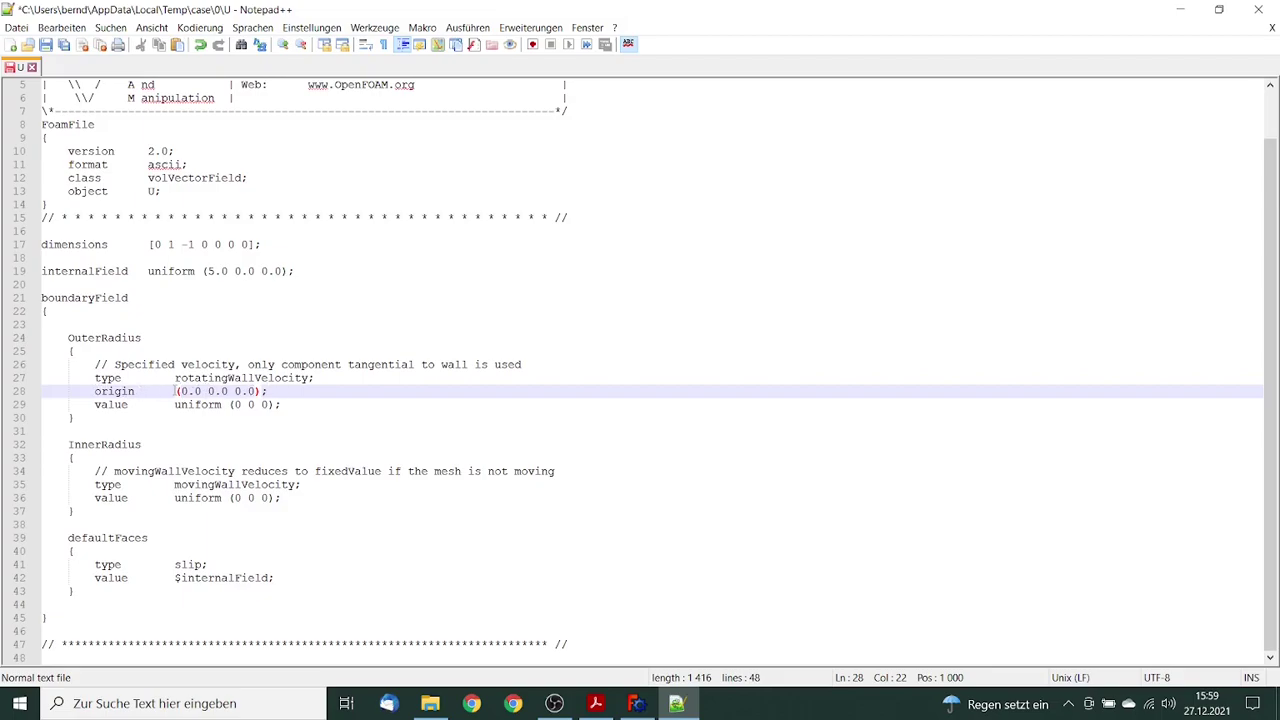
Step: Add an axis (0.0 0.0 1.0) line below the origin entry
drag(176, 391, 268, 393)
key(ctrl+c)
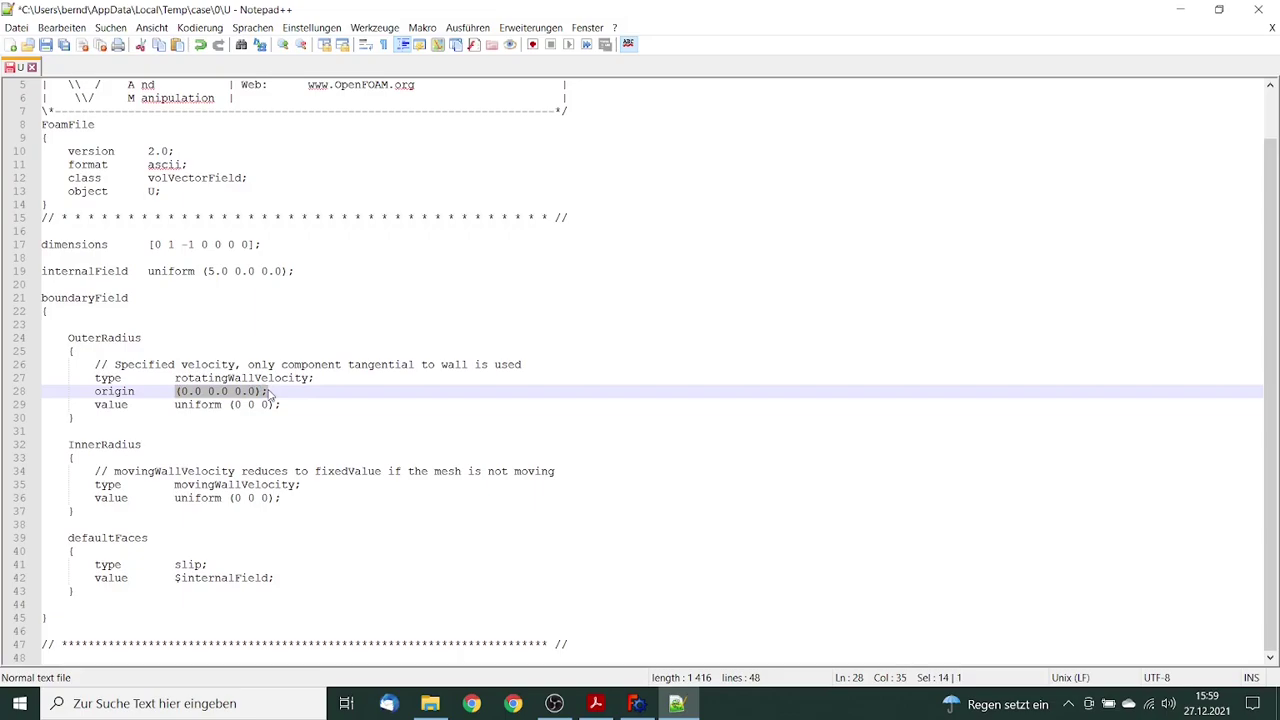
click(272, 393)
key(Return)
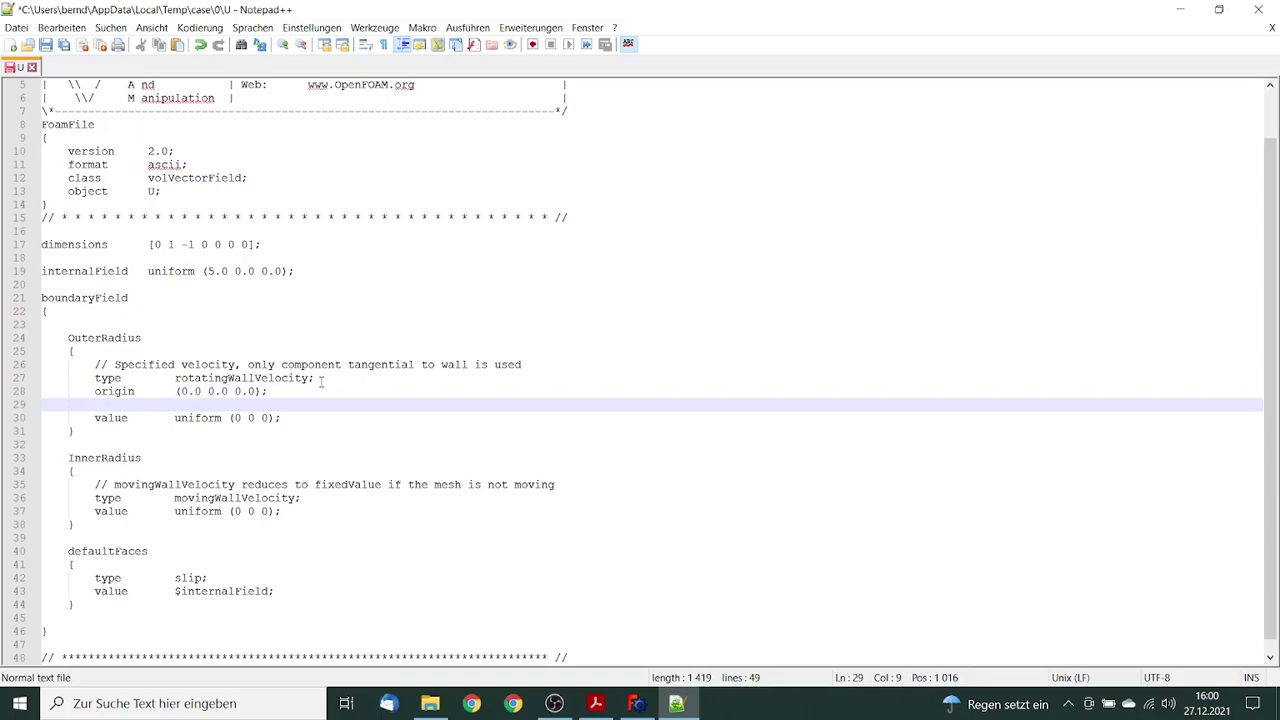
text(axix)
key(ctrl+v)
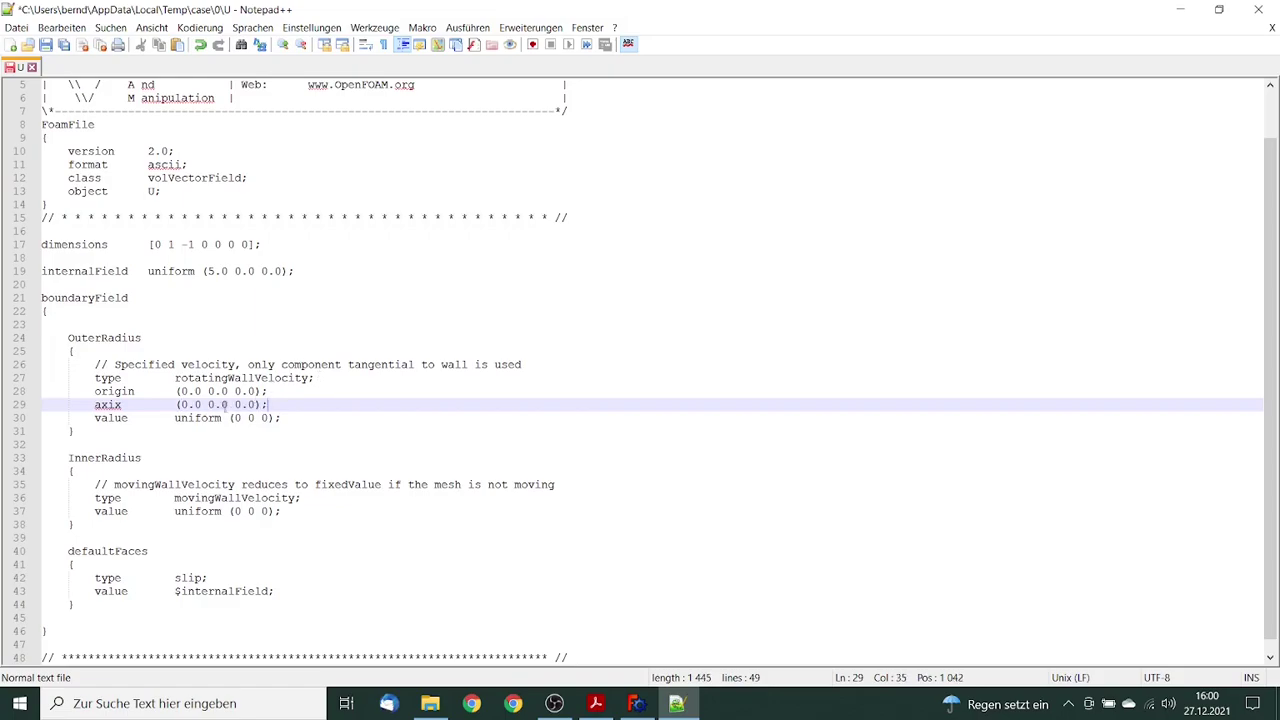
drag(235, 404, 243, 404)
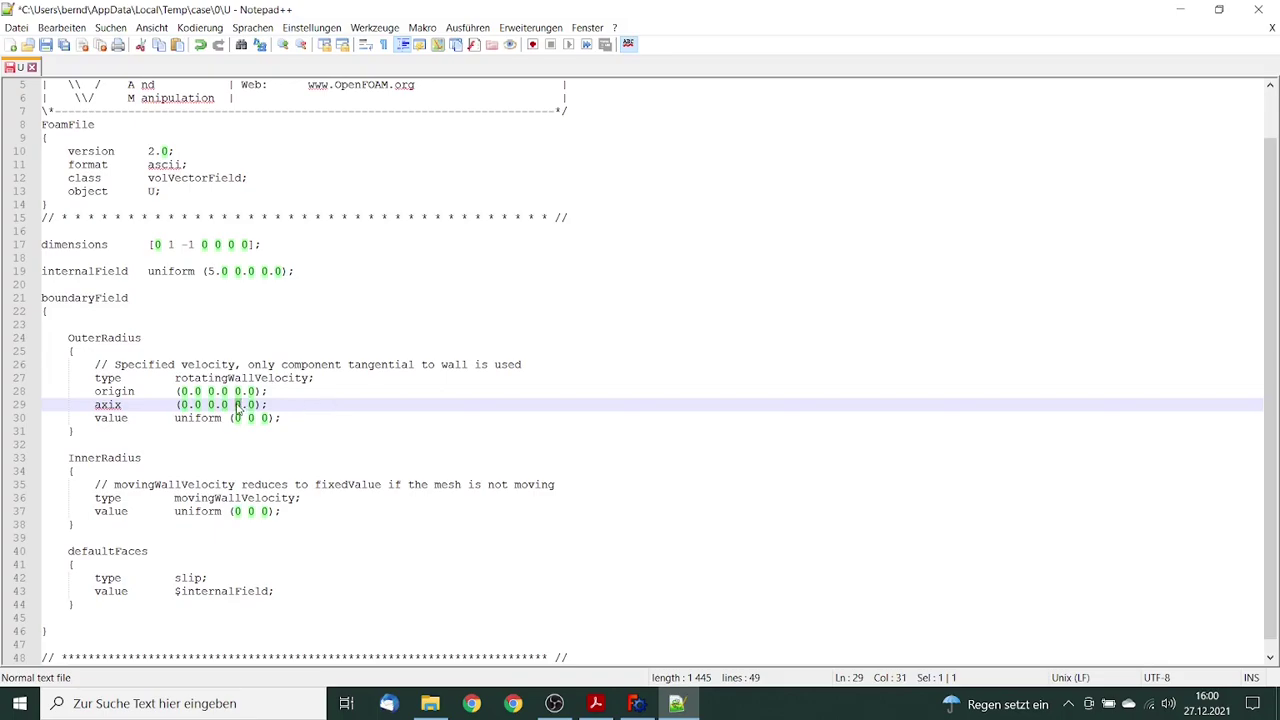
text(1)
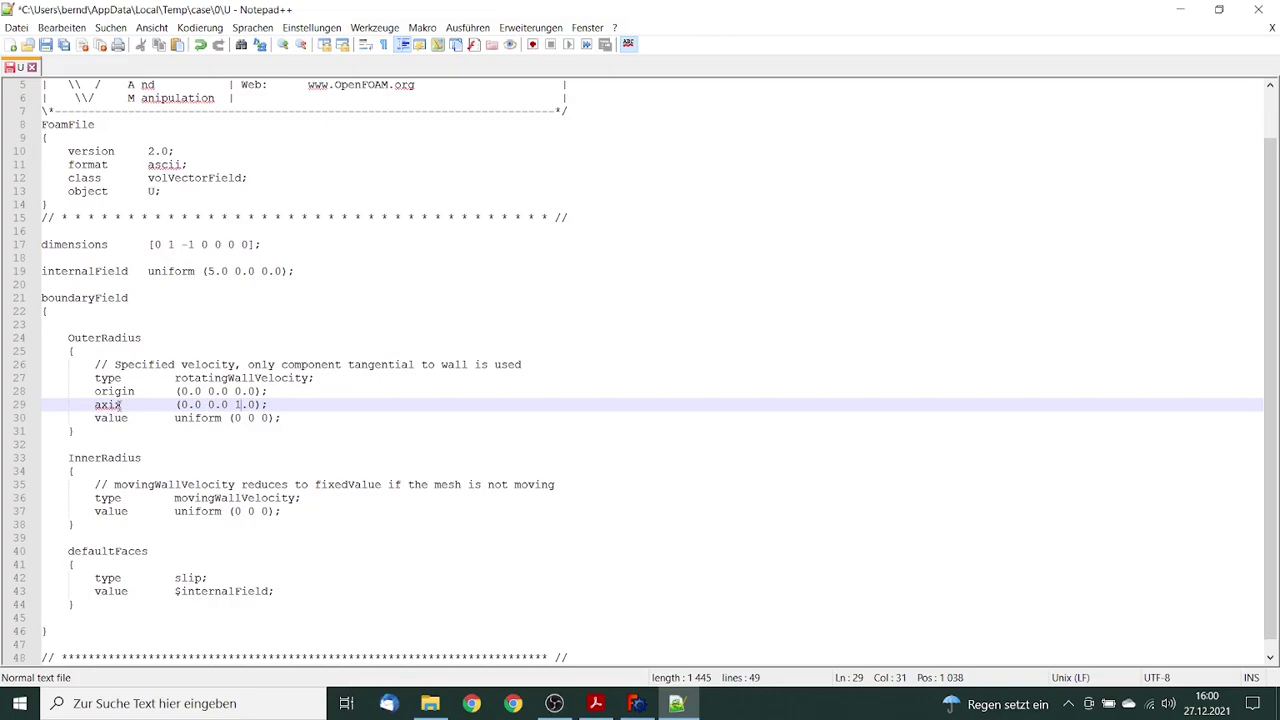
drag(117, 404, 272, 418)
text(s)
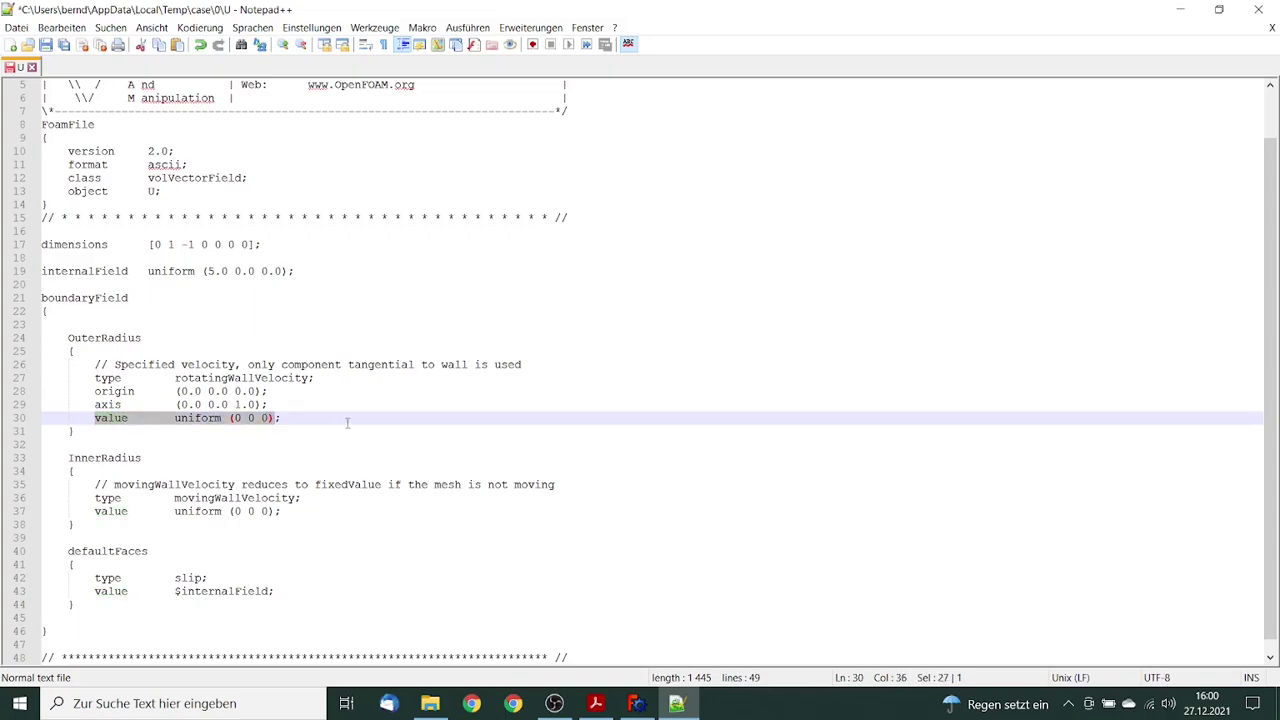
Step: Replace the value entry with omega 10.472, then save and close U
text(omega)
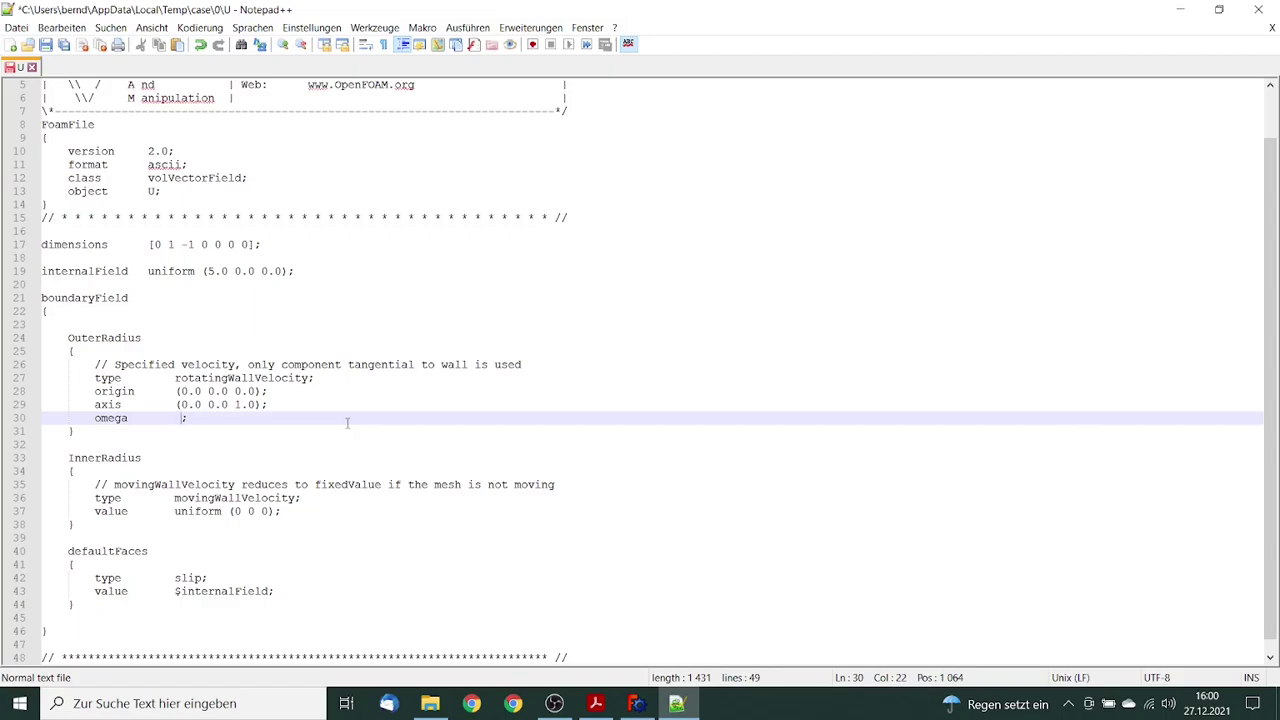
text(10.472)
key(Delete)
click(45, 47)
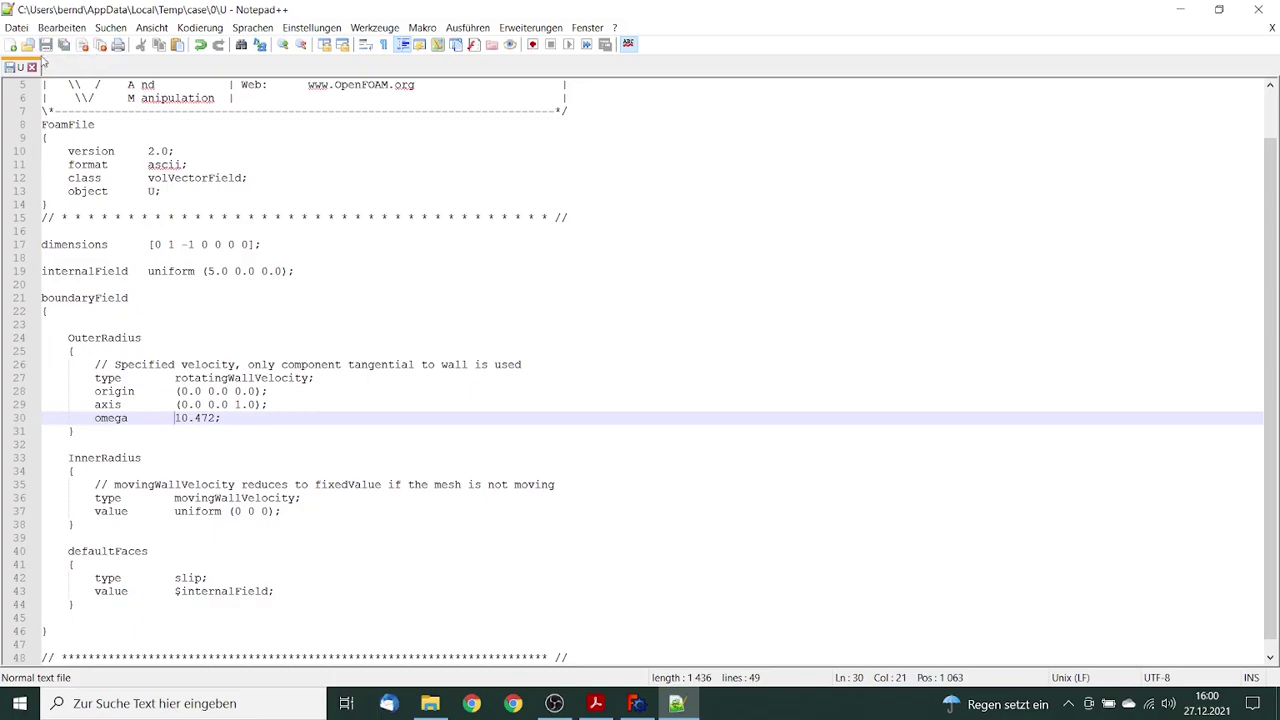
click(31, 67)
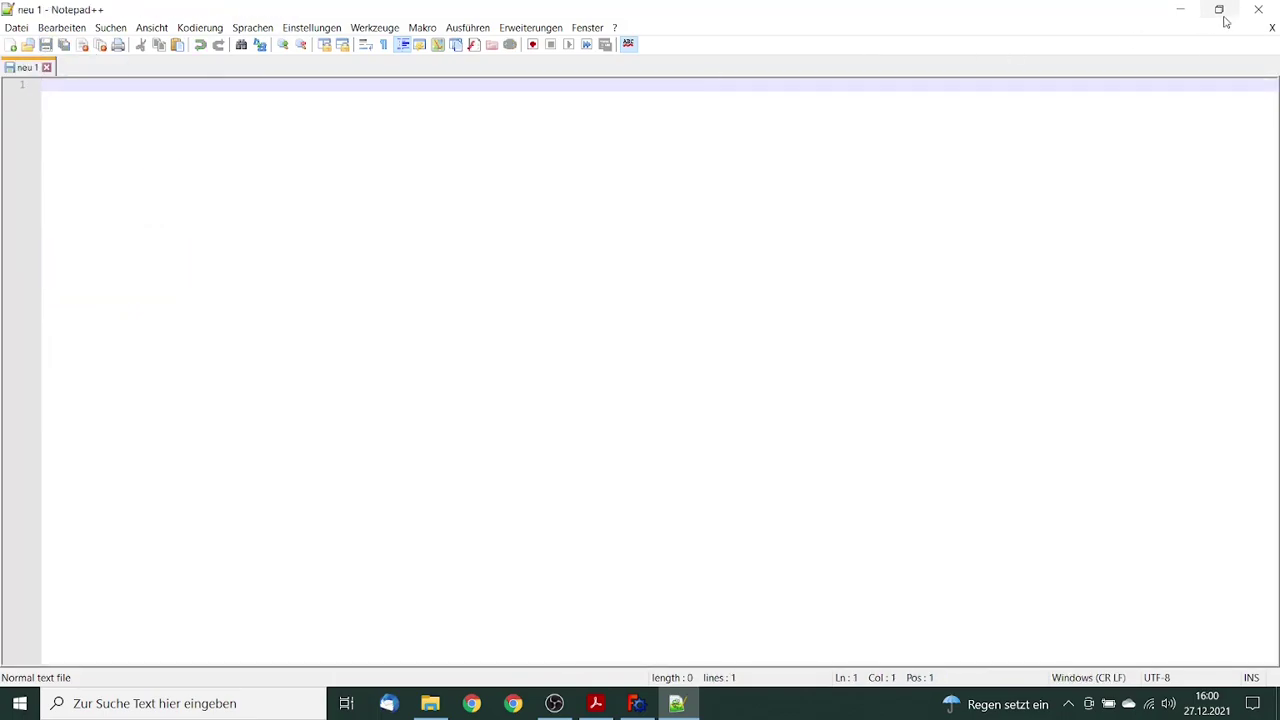
Step: Close Notepad++ and bring FreeCAD's analysis control back to the front
click(1257, 9)
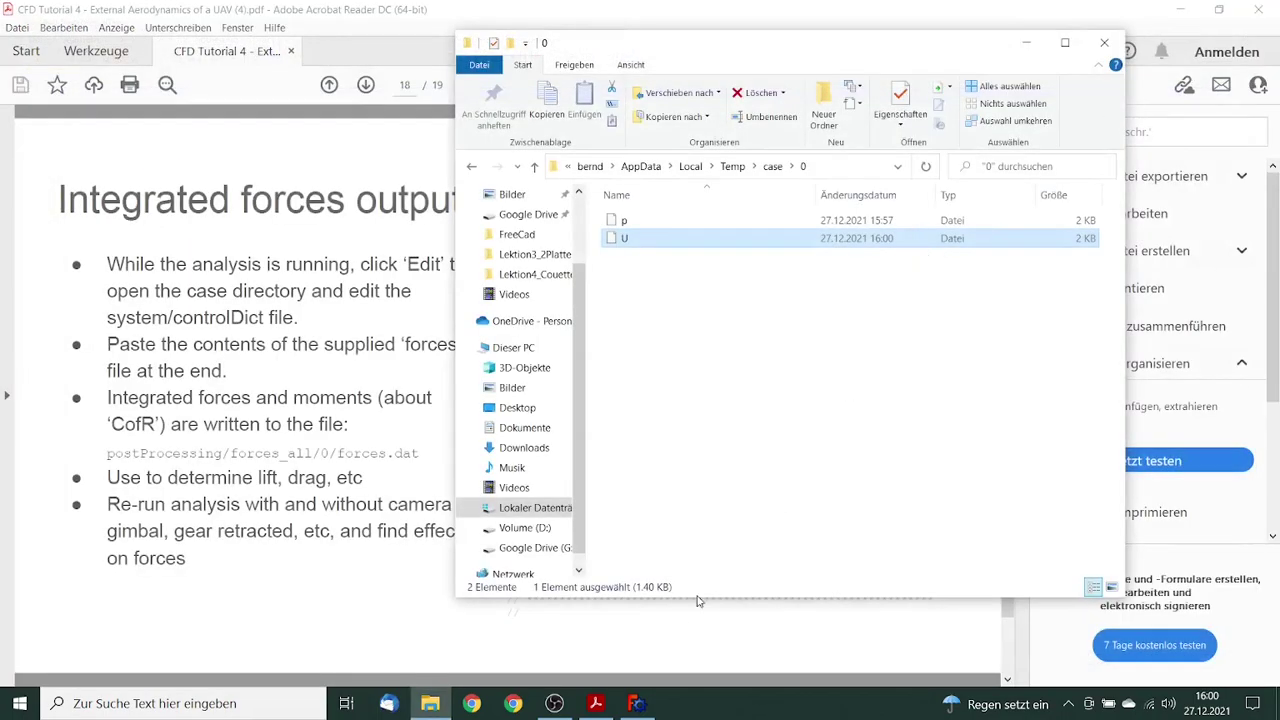
click(636, 703)
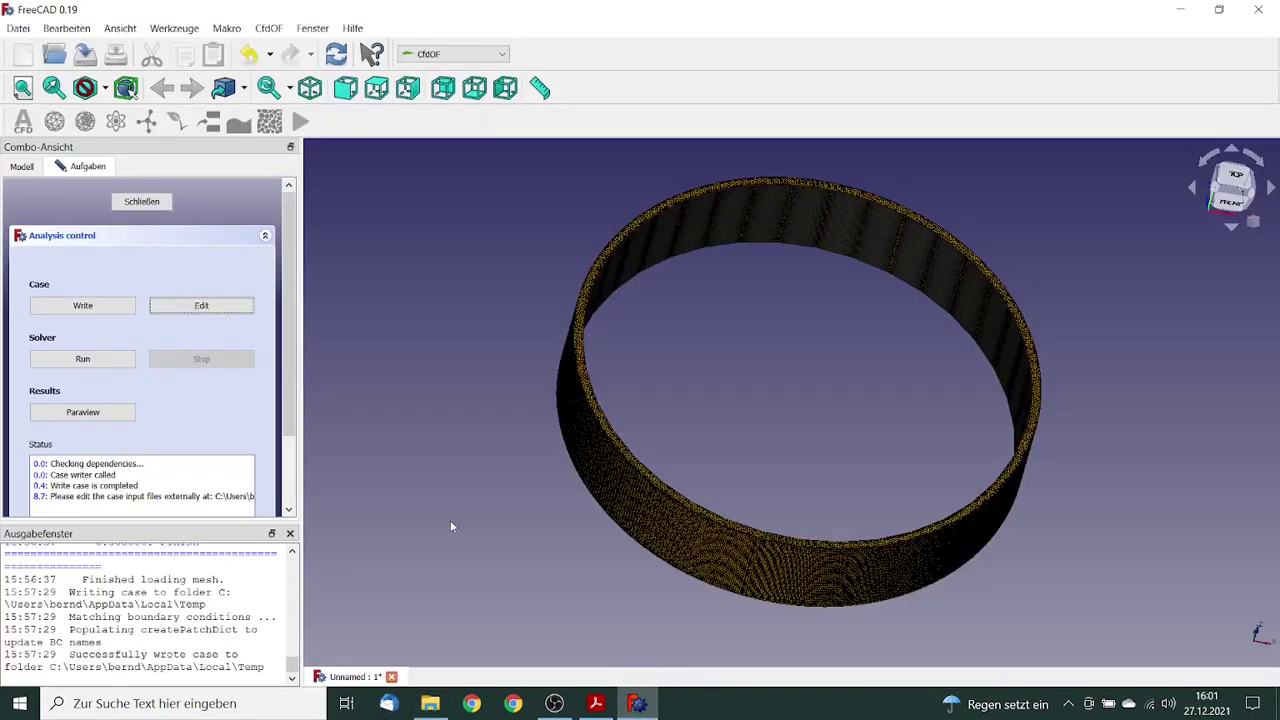
Step: Run the CFD solver until the SIMPLE solution converges after 383 iterations
click(112, 362)
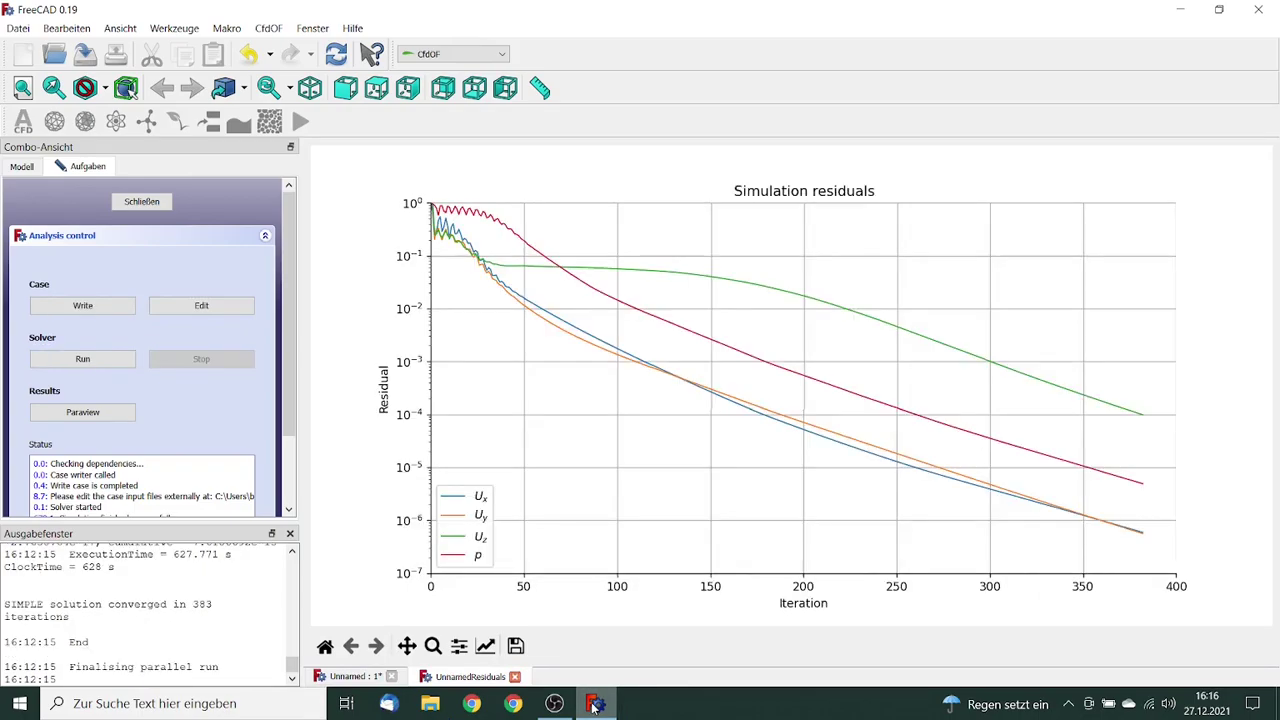
Step: Load the results in ParaView, jump to final time step 383, and tilt the ring view
click(112, 416)
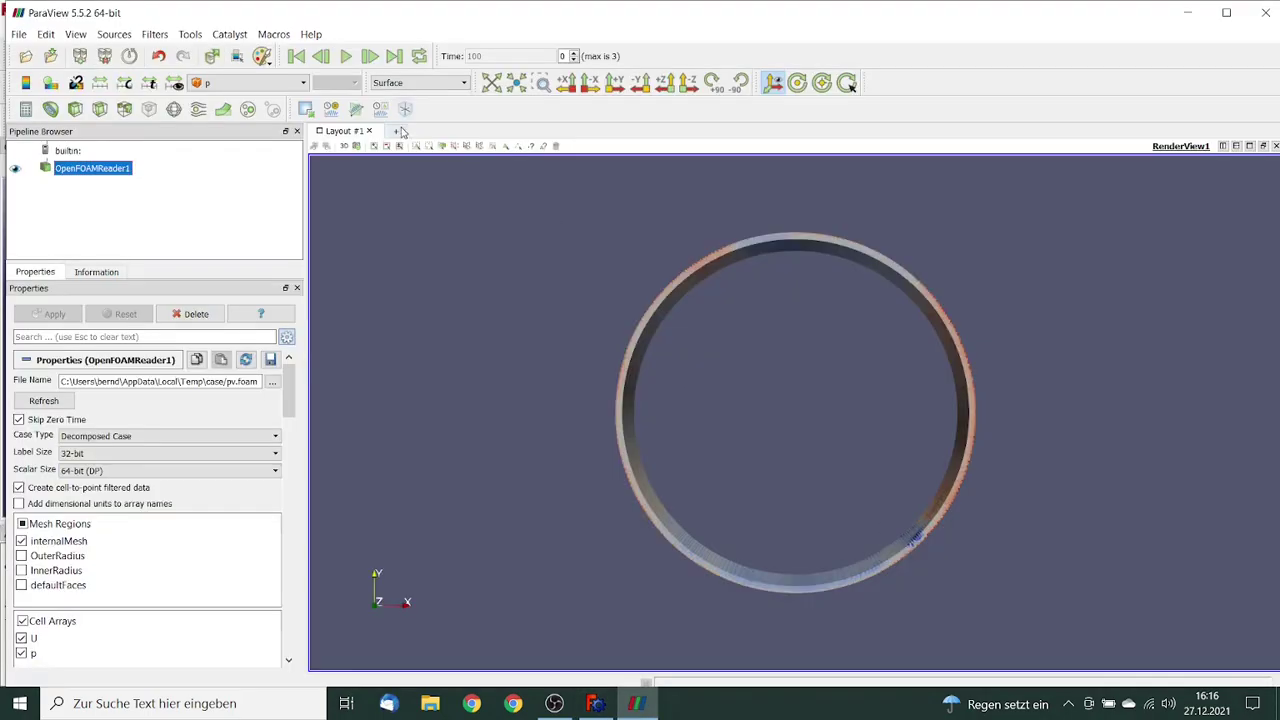
click(395, 58)
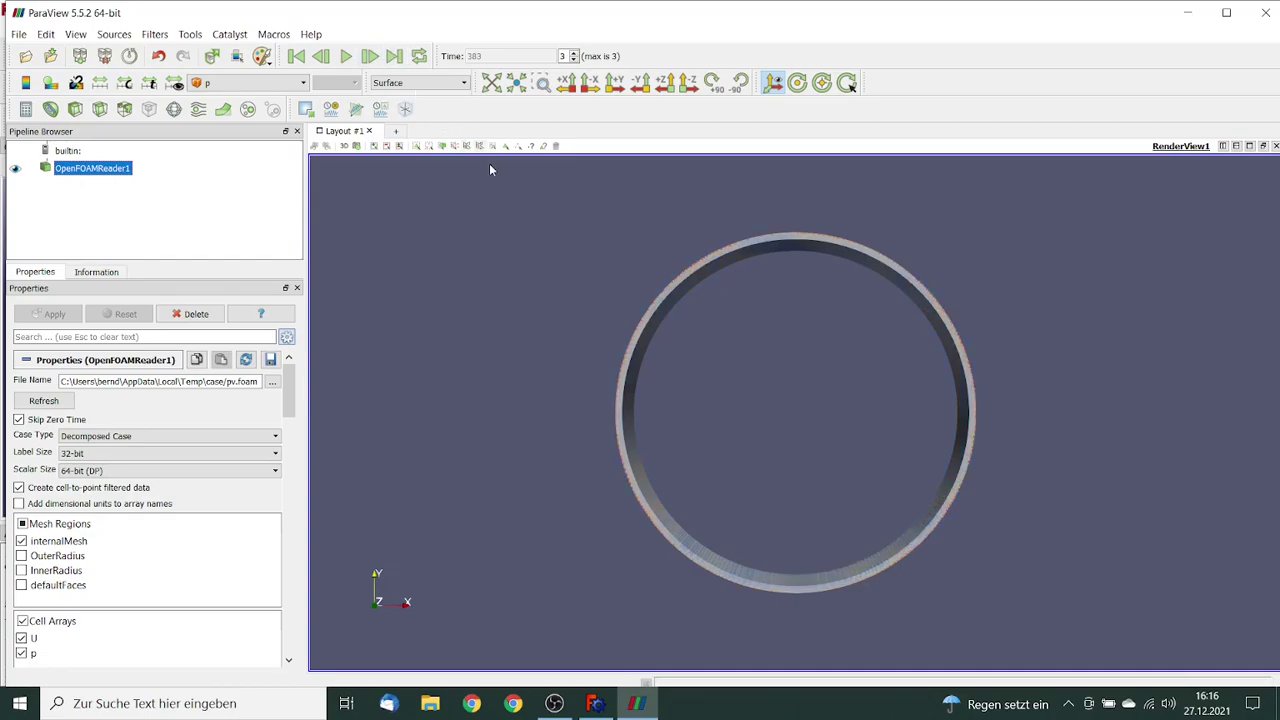
drag(458, 168, 557, 316)
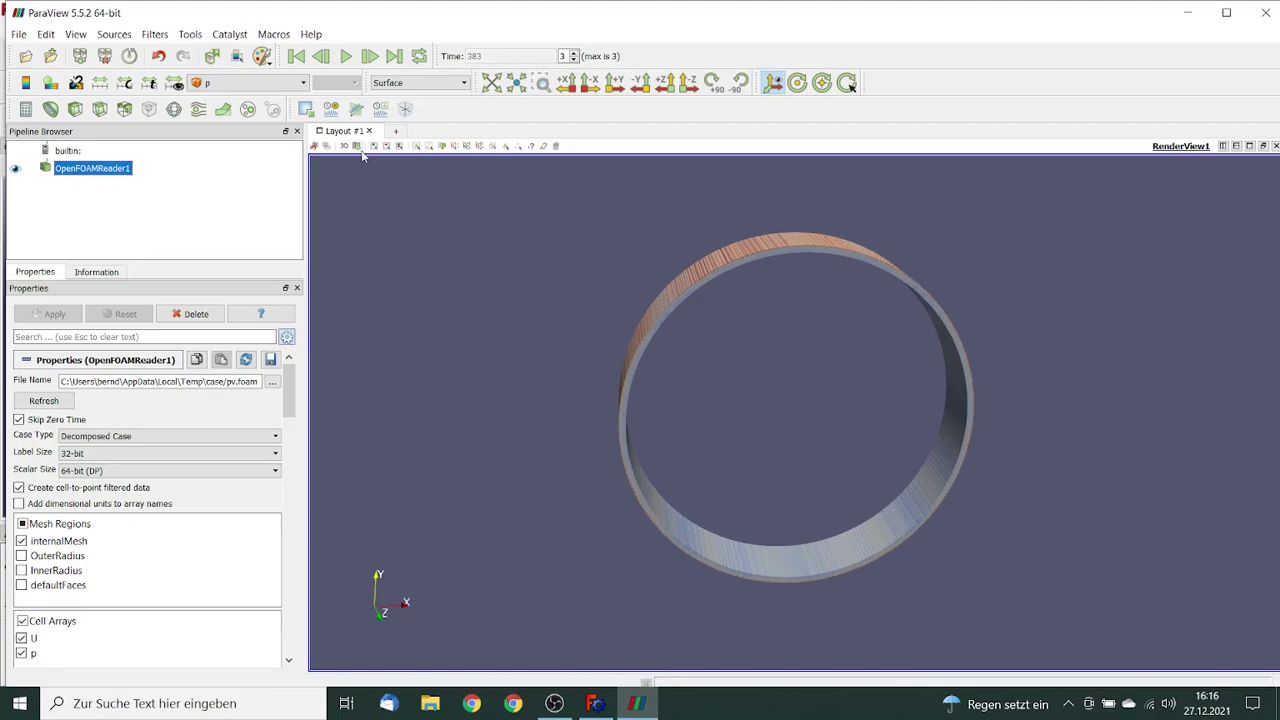
Step: Add a Plot Over Line filter and set both endpoints' Z coordinate to 0.05
click(357, 109)
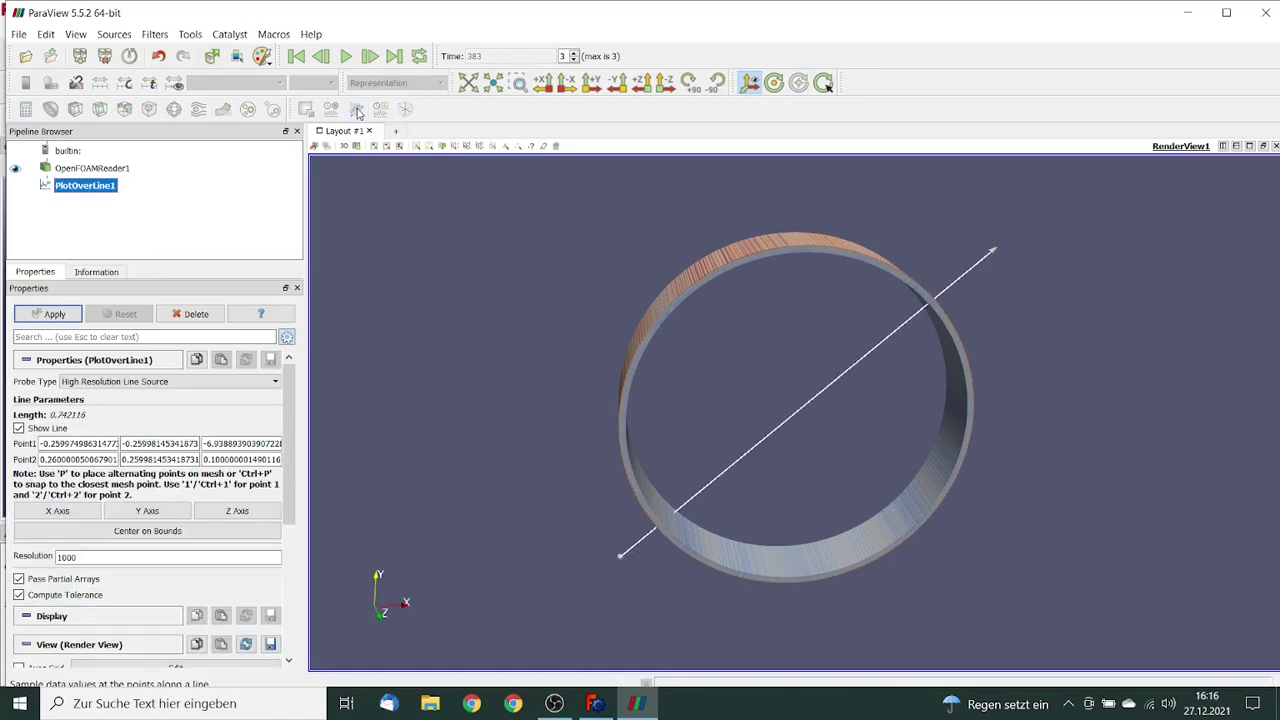
drag(204, 443, 306, 445)
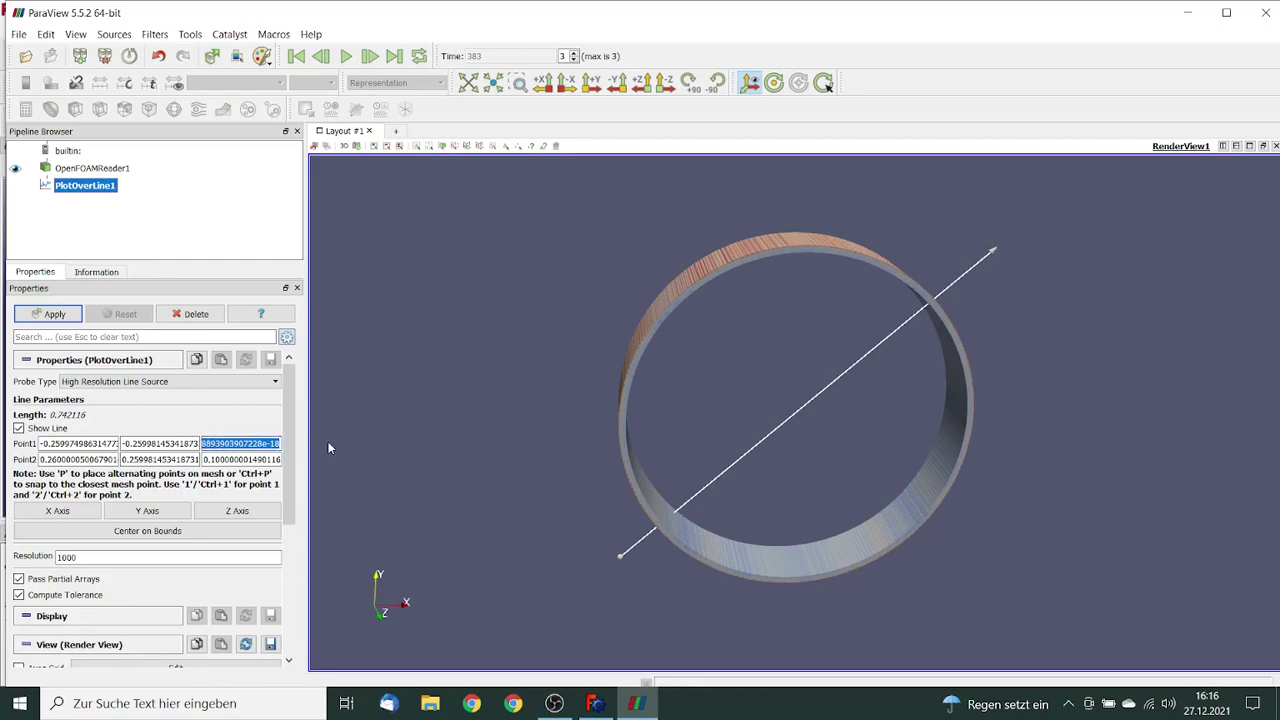
text(0.05)
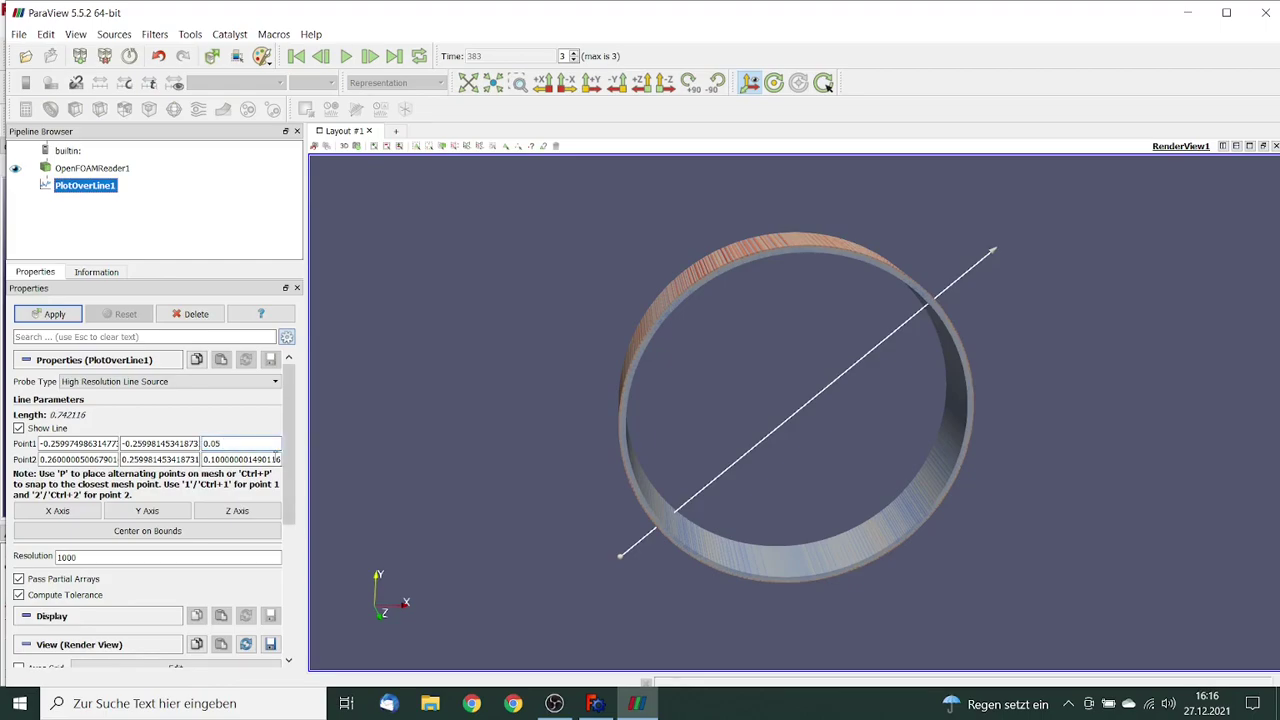
click(248, 459)
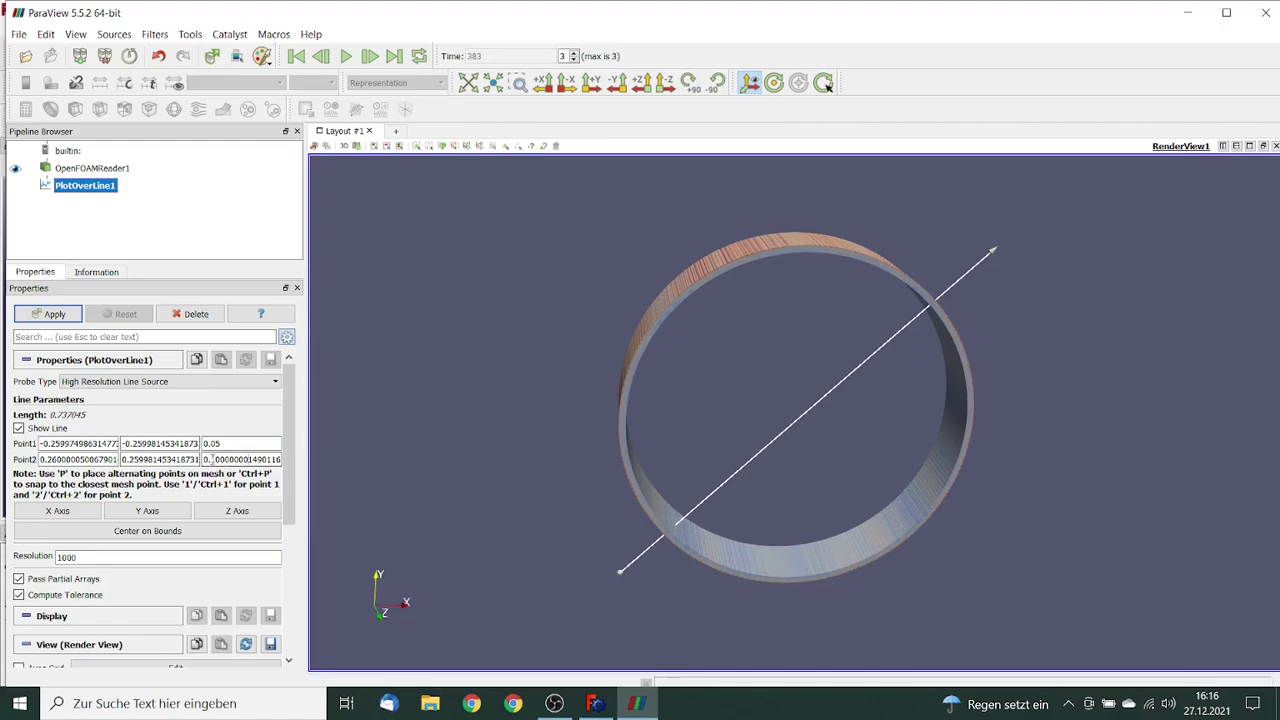
drag(212, 459, 328, 460)
text(0.05)
key(Tab)
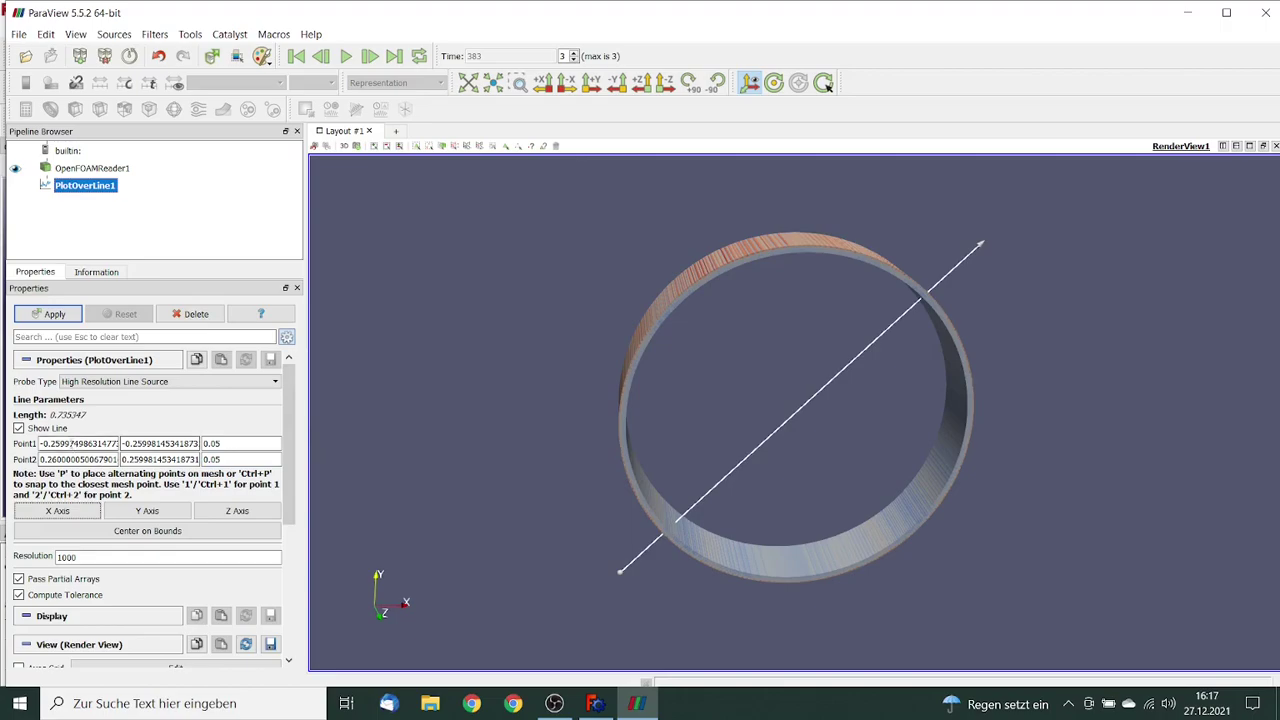
Step: Set both endpoints' X to 0, and Y to .25 for Point1 and 0.26 for Point2
drag(40, 443, 143, 443)
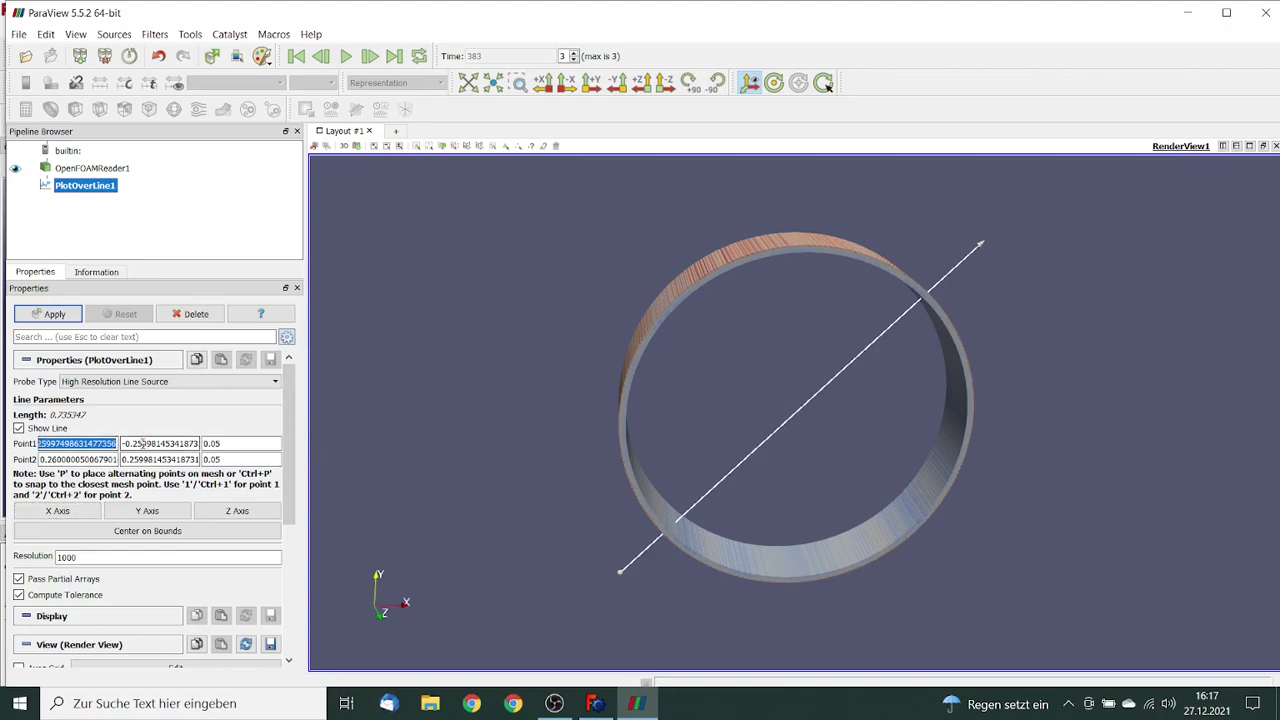
text(0)
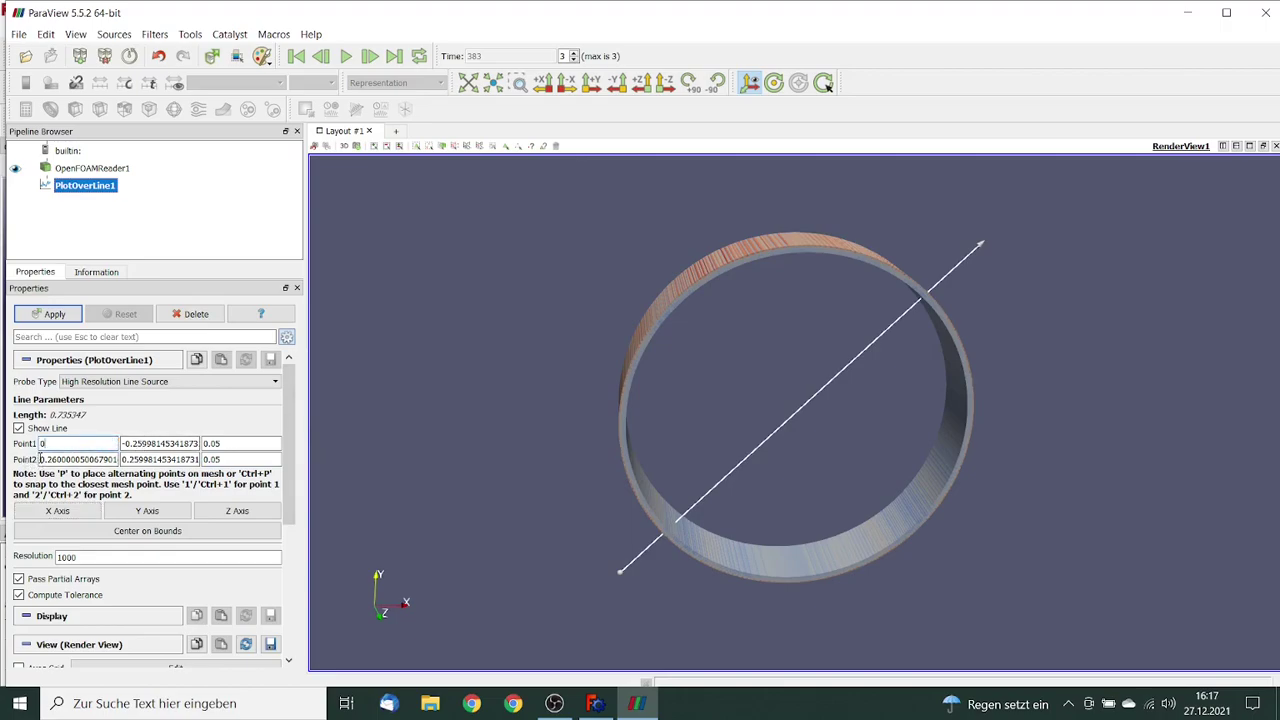
drag(40, 459, 118, 459)
text(0)
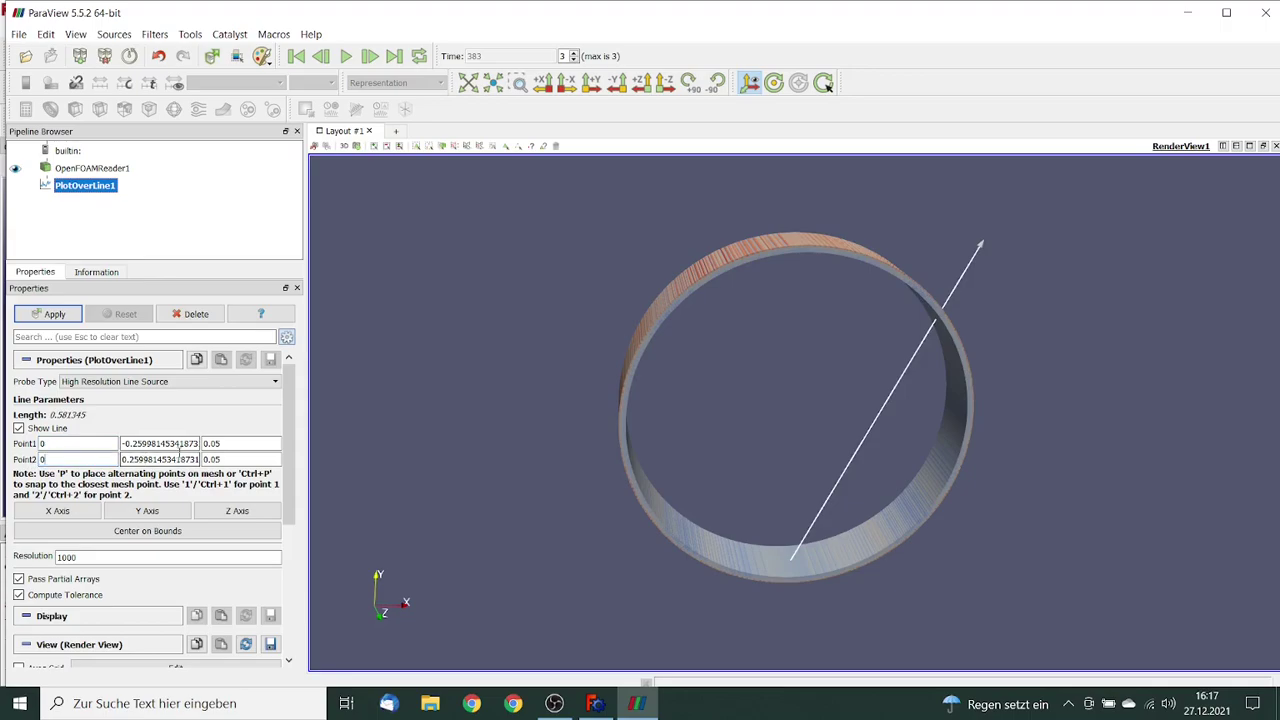
click(160, 446)
drag(121, 443, 225, 446)
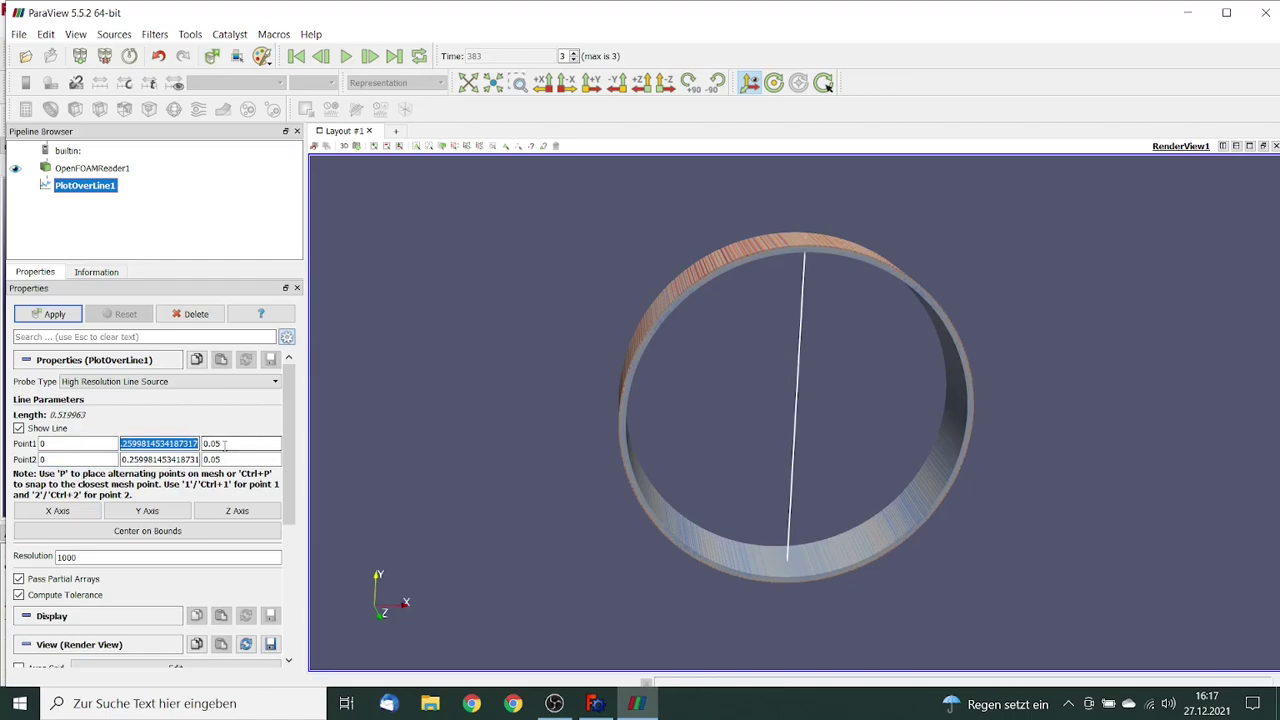
key(BackSpace)
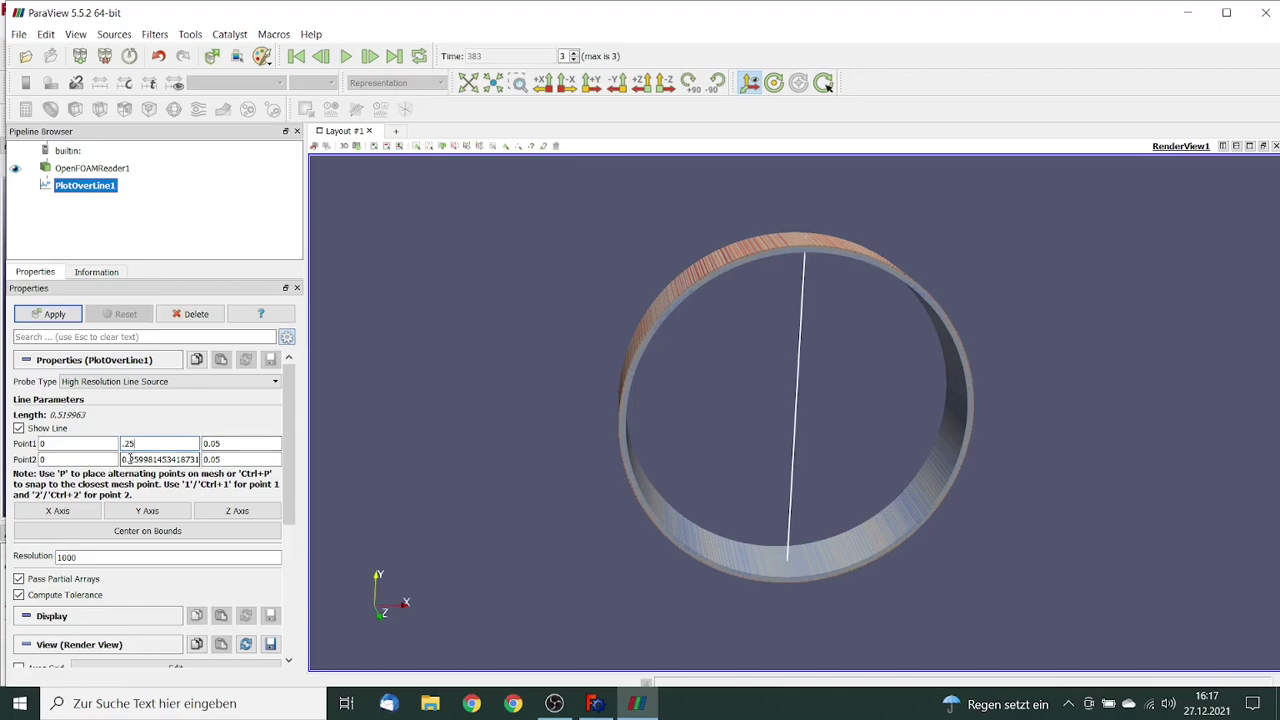
drag(124, 459, 218, 460)
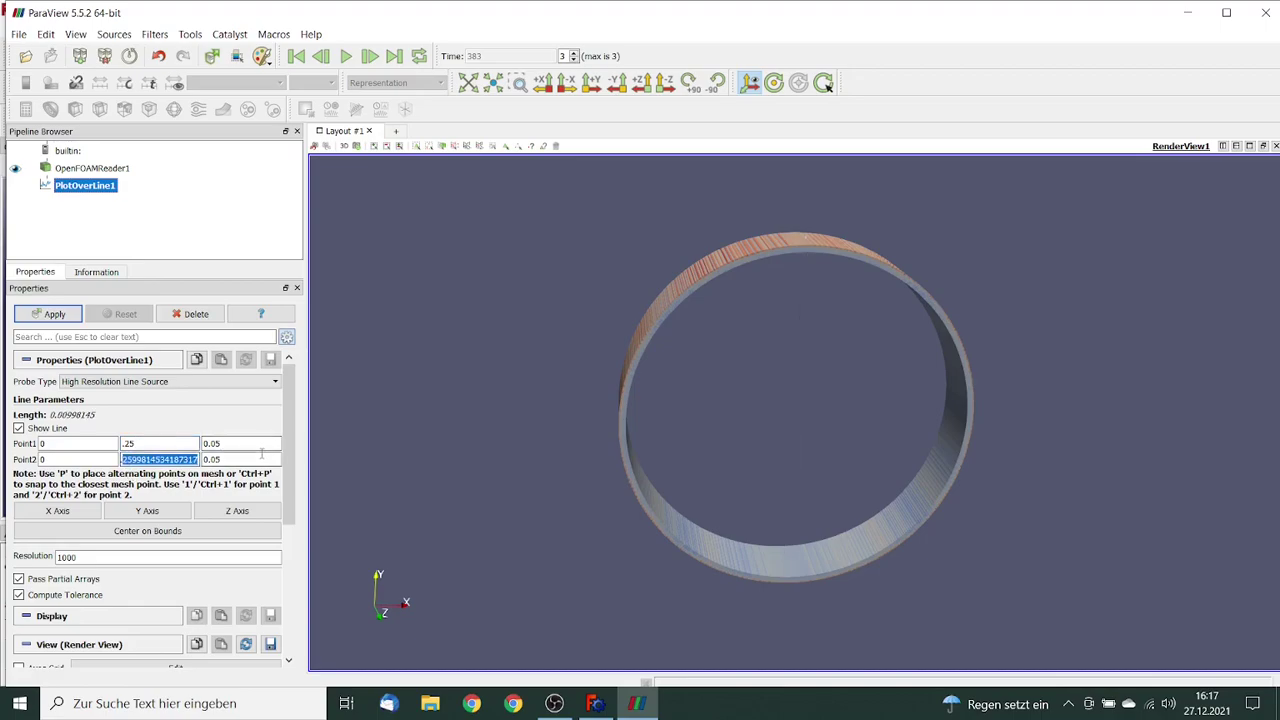
text(0.26)
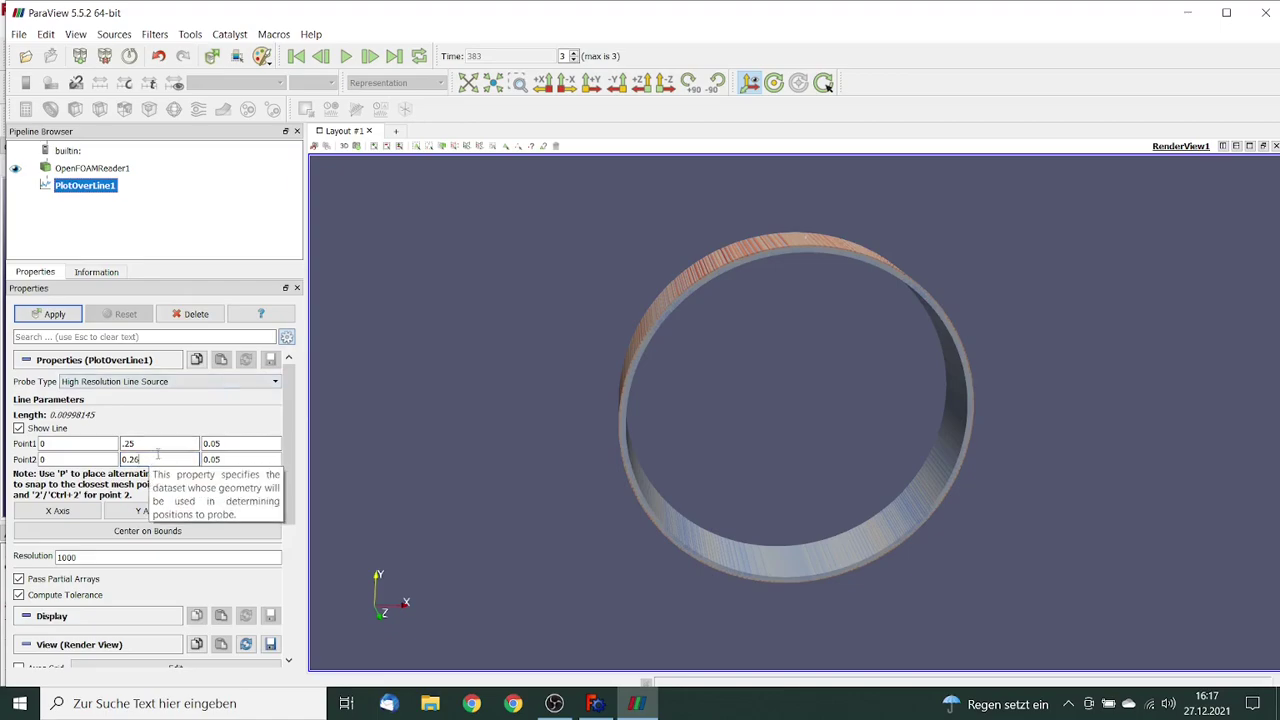
key(Tab)
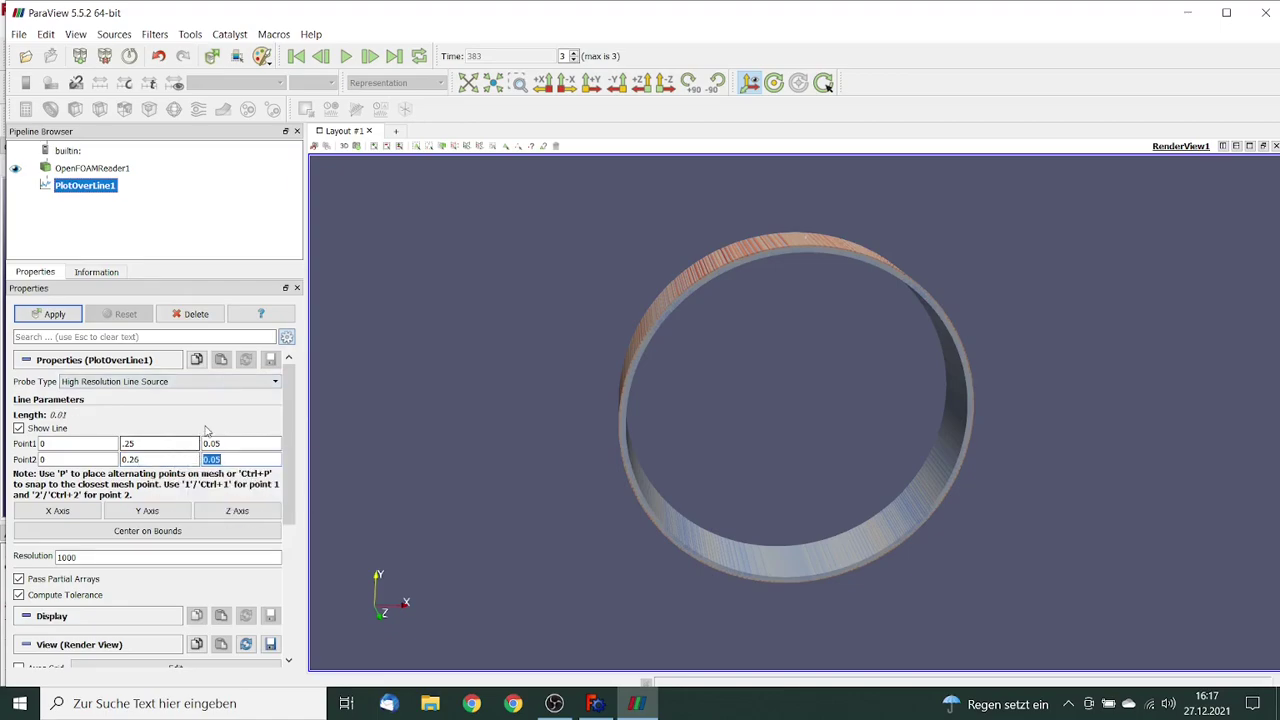
Step: Apply the new line and plot U_X, U_Y and U_Z in place of U_Magnitude
click(66, 317)
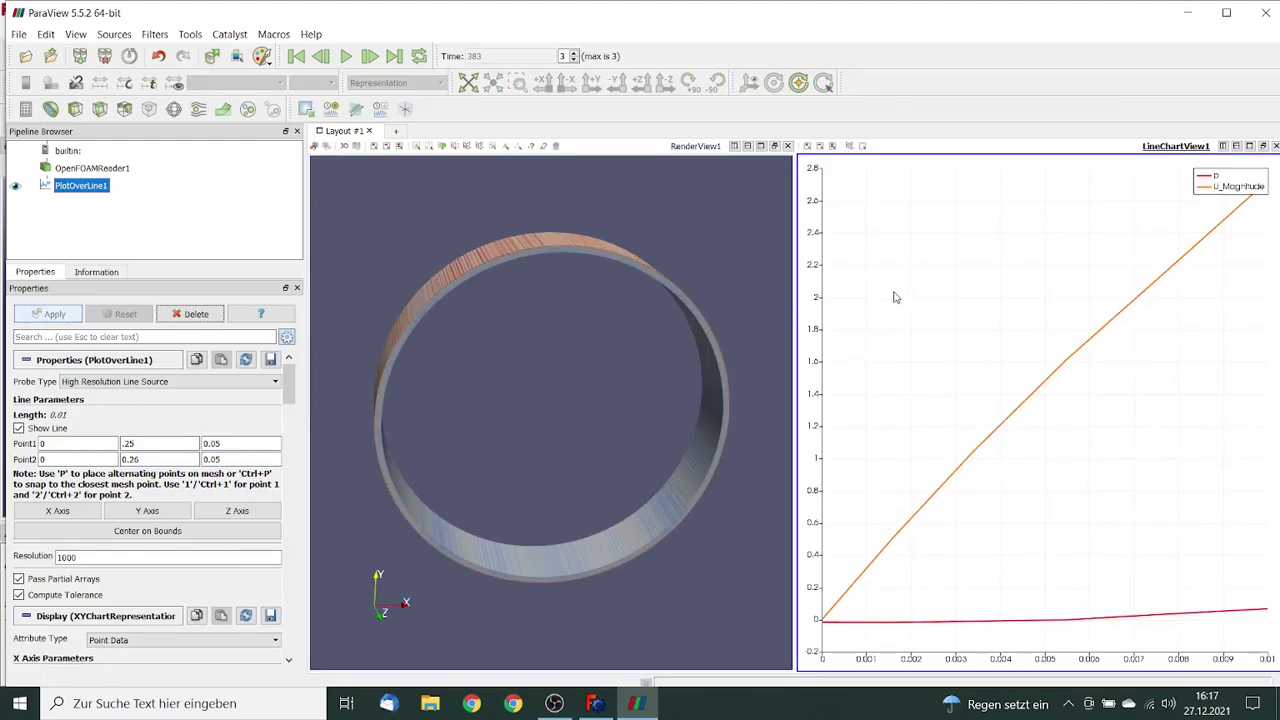
drag(289, 382, 287, 444)
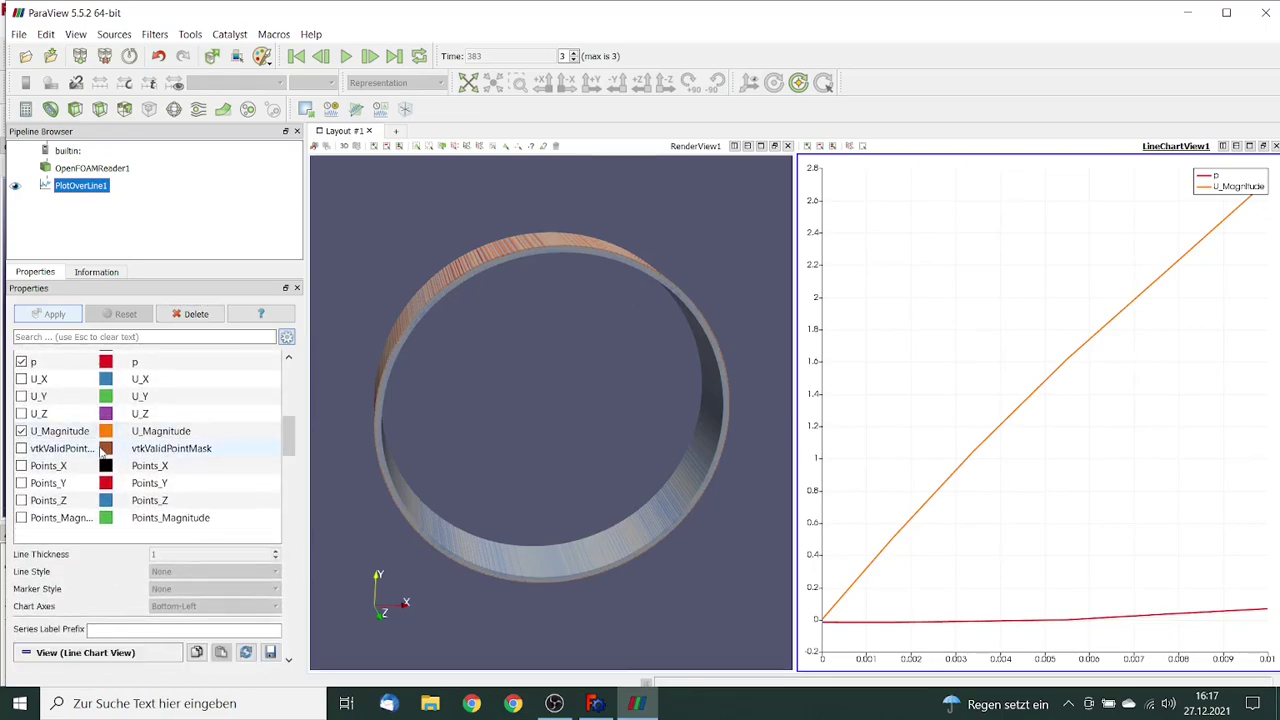
click(21, 431)
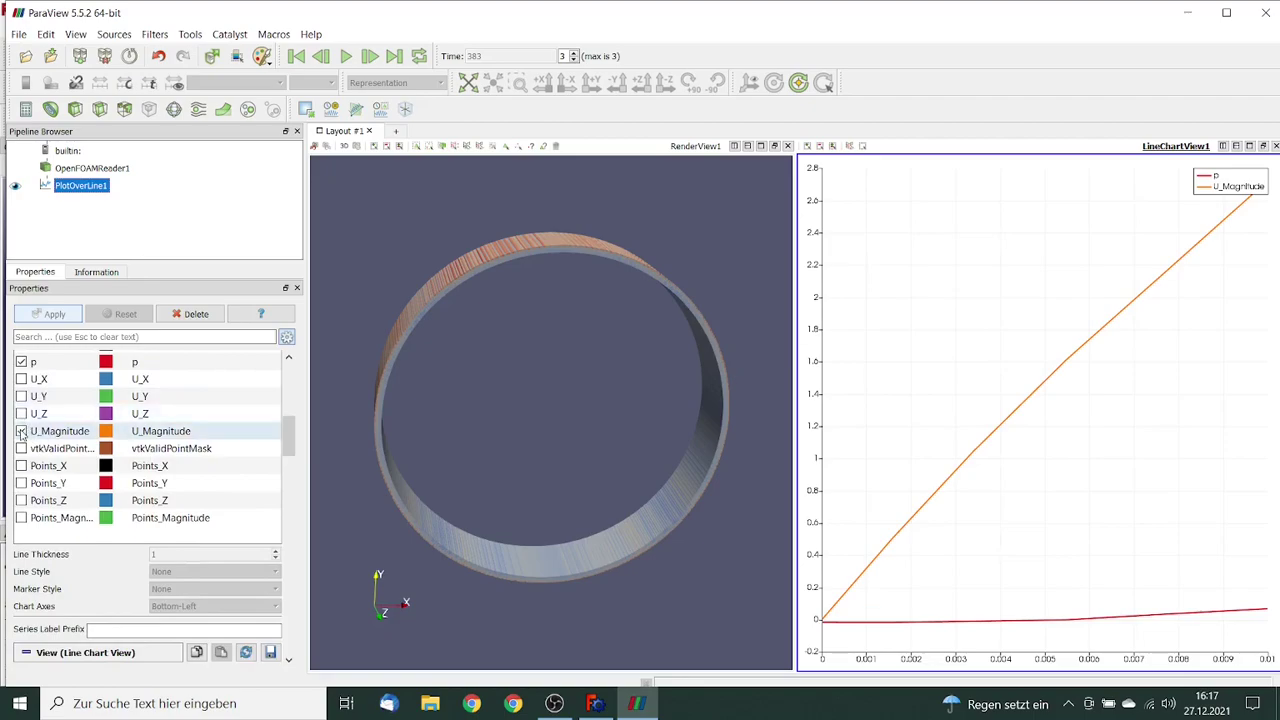
click(21, 379)
click(21, 396)
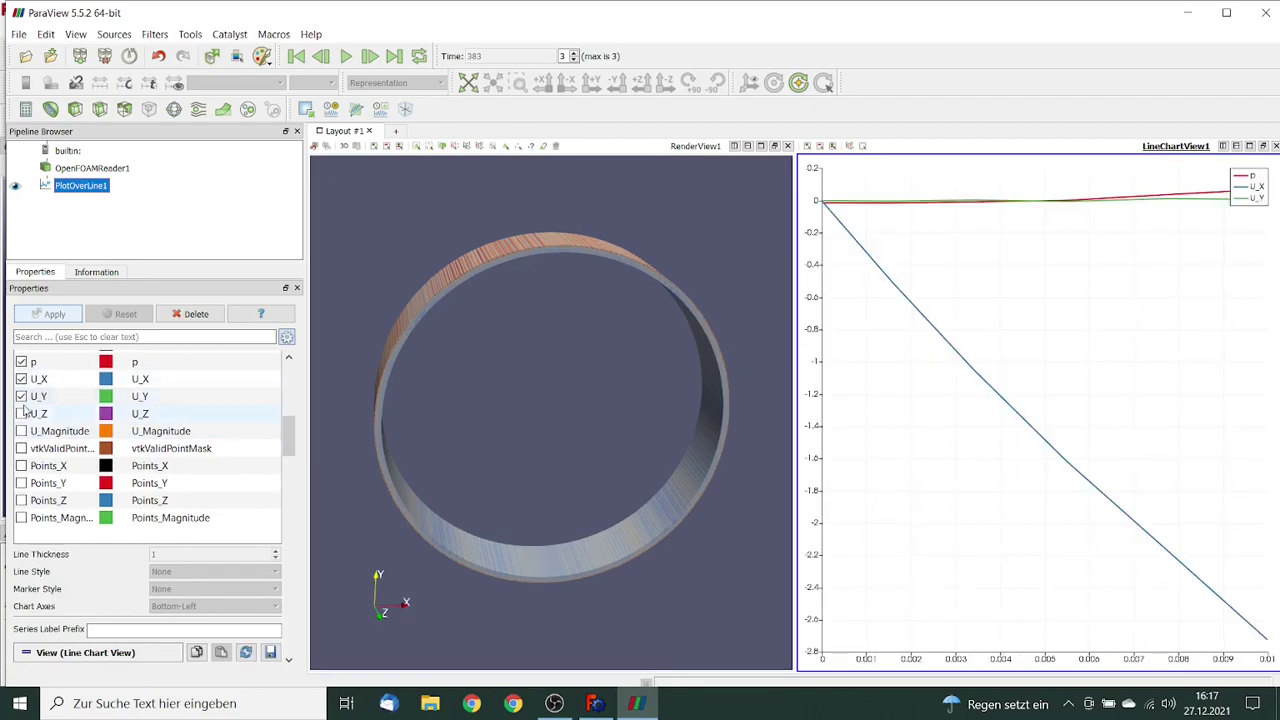
click(21, 413)
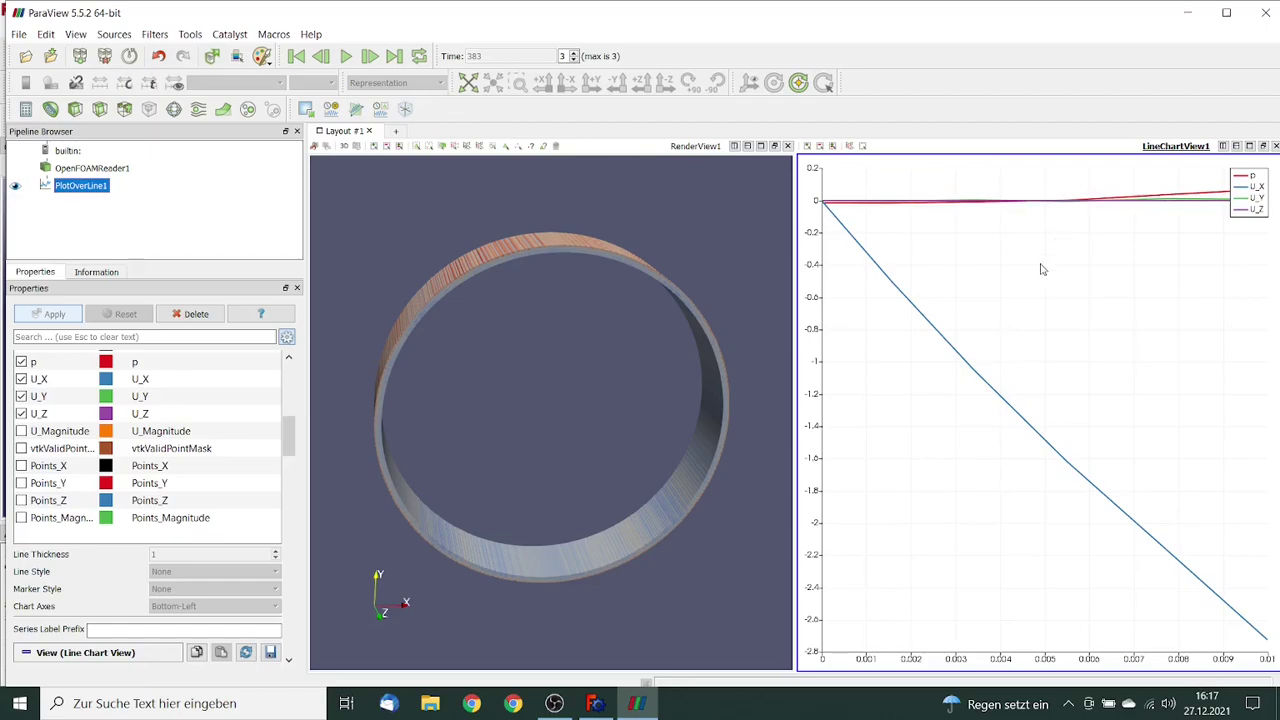
Step: Close the LineChartView1 line chart, keeping only the render view
mouse_move(823, 205)
mouse_move(1267, 645)
click(1275, 146)
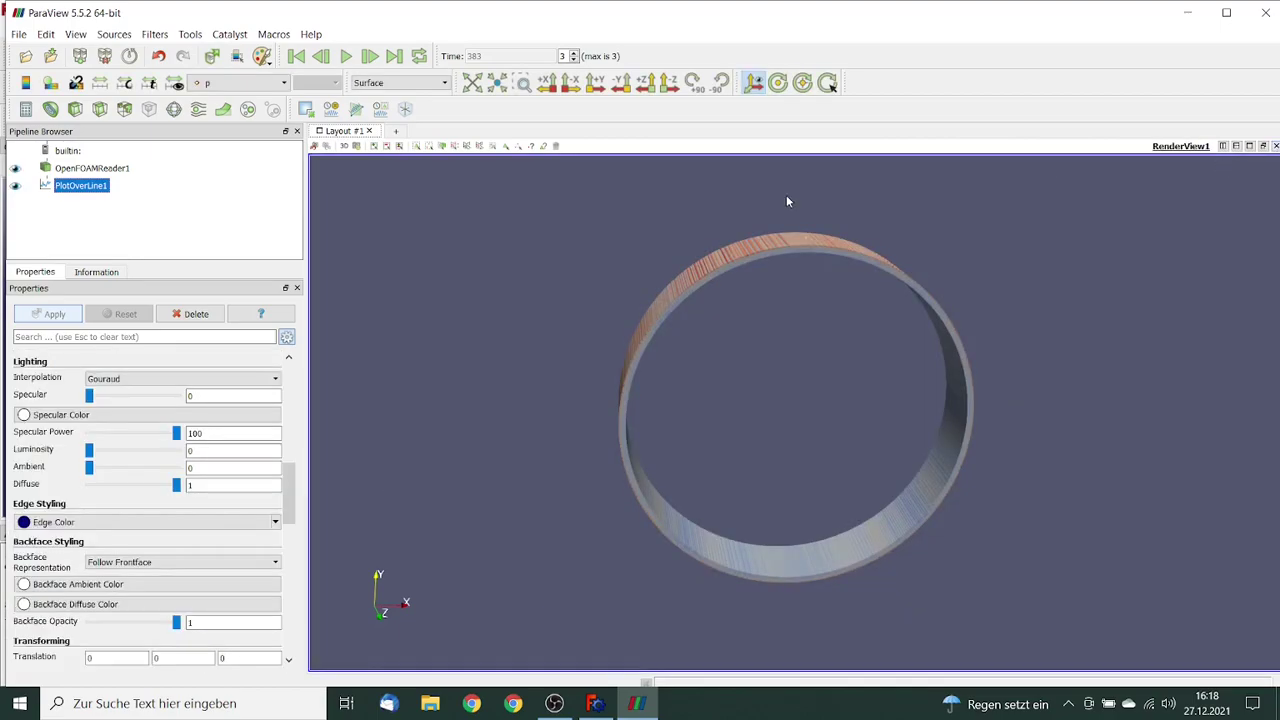
Step: Delete the PlotOverLine1 filter and lower the reader's opacity to 0.2
click(88, 170)
click(85, 186)
click(196, 315)
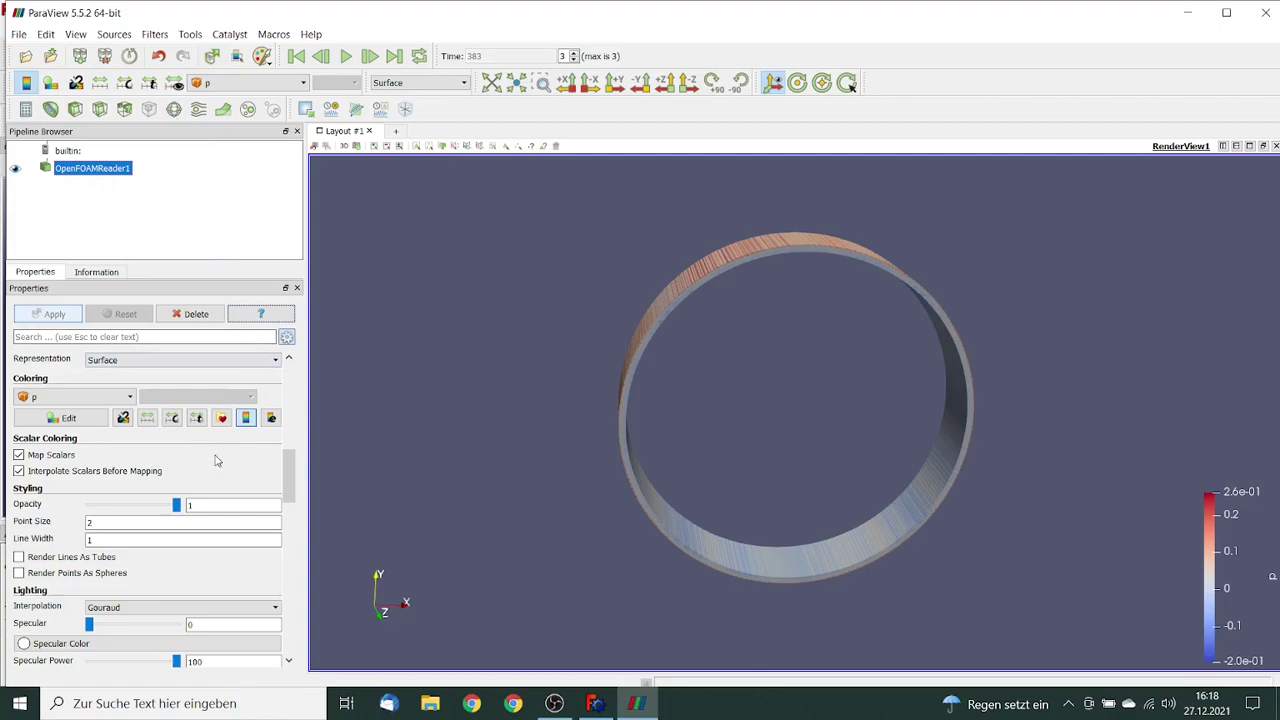
drag(177, 505, 106, 506)
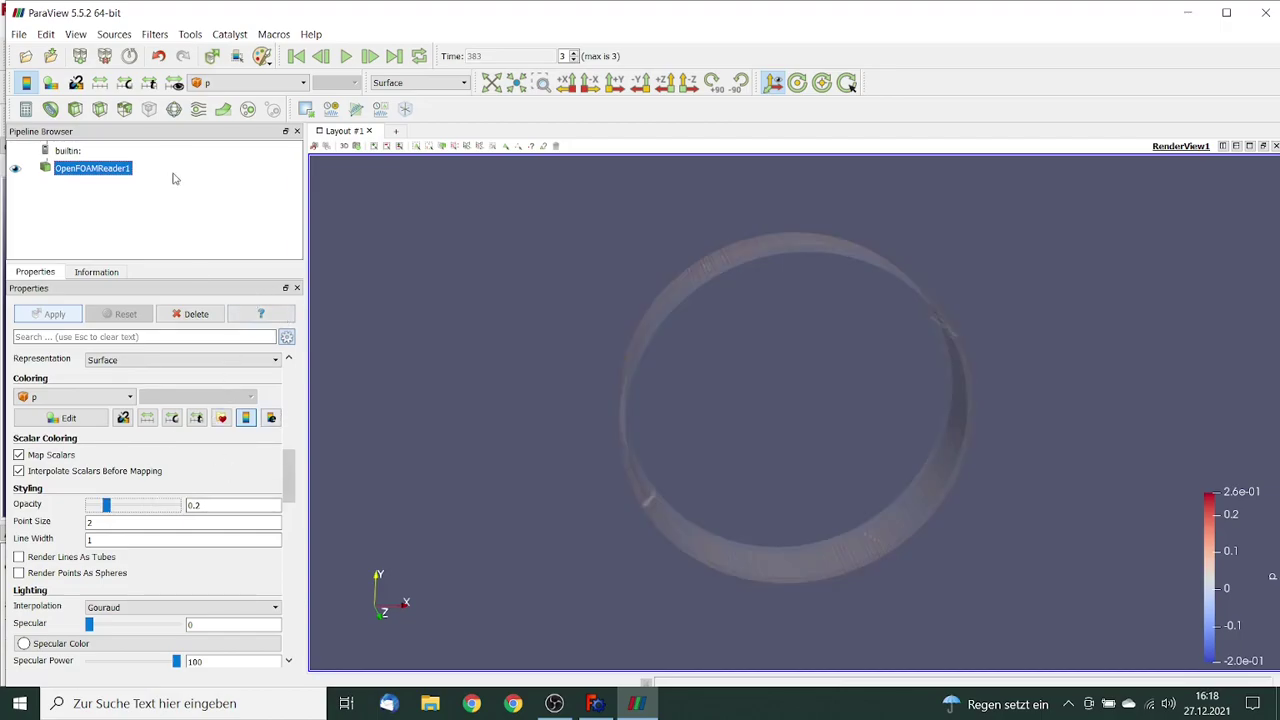
Step: Add a Glyph filter with 200 maximum sample points, oriented by U (cell), and apply it
click(175, 110)
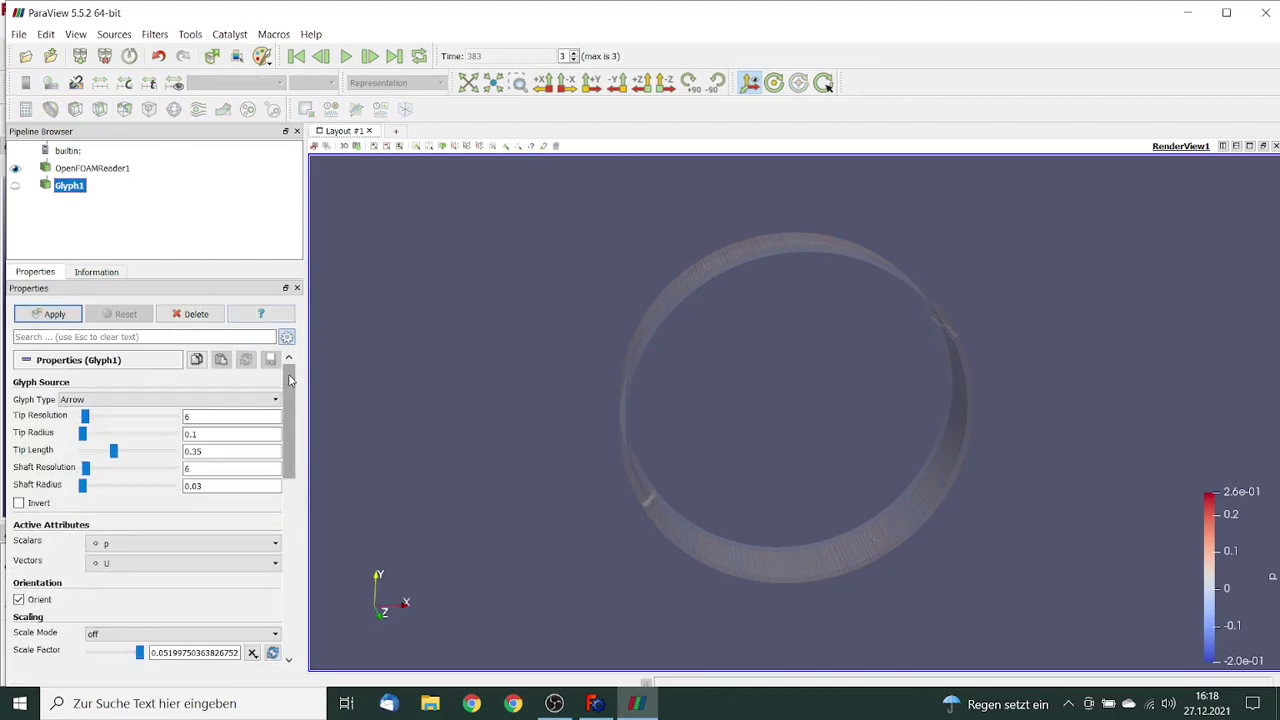
drag(291, 381, 292, 446)
double_click(130, 530)
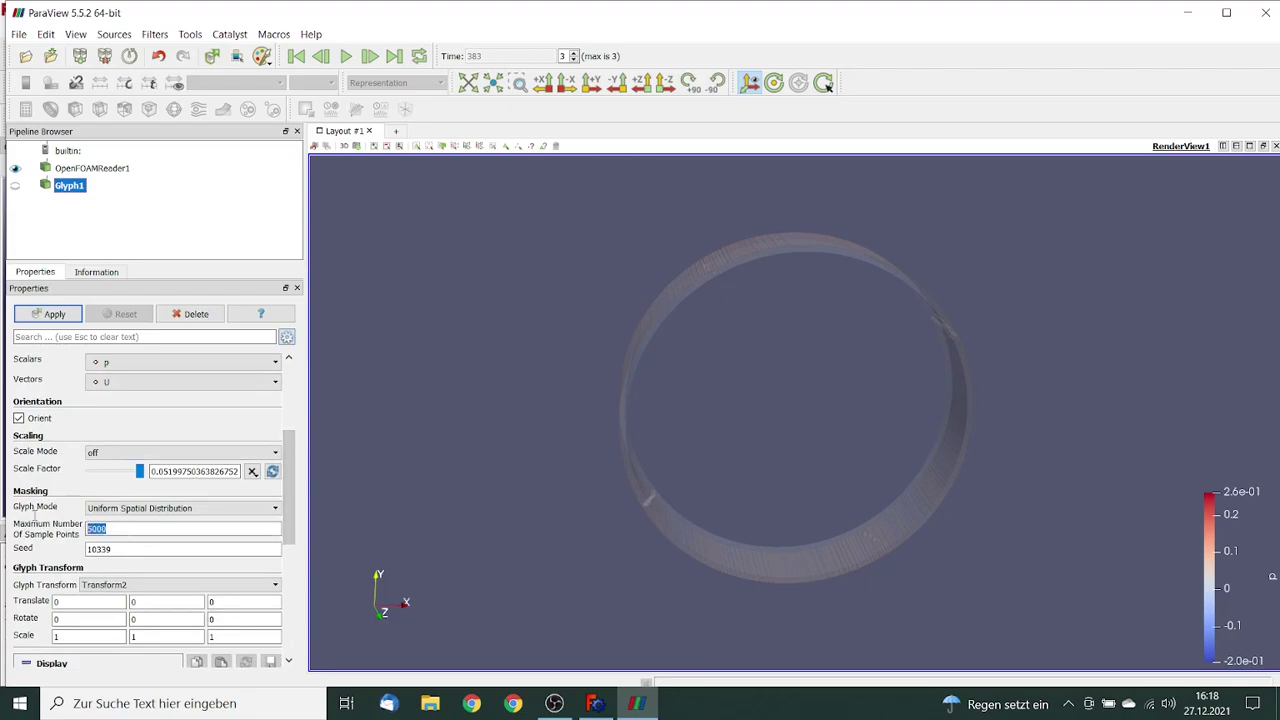
text(2)
key(Tab)
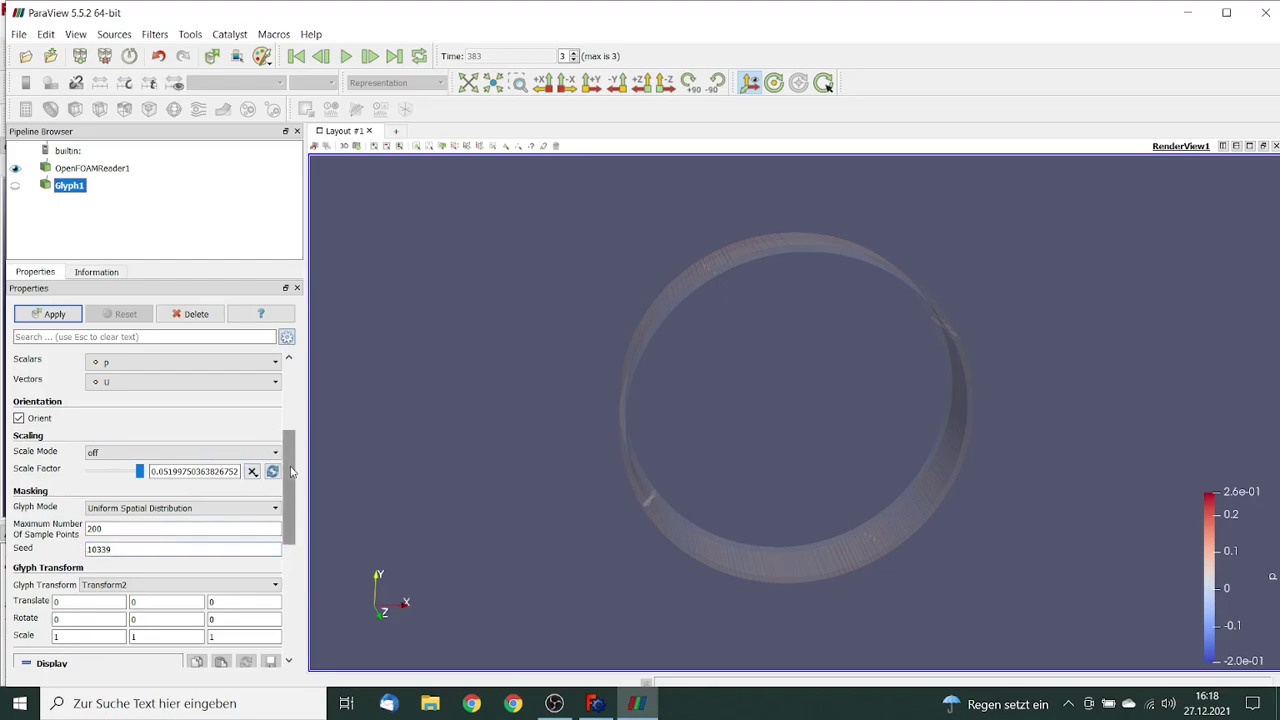
scroll(292, 472, up, 5)
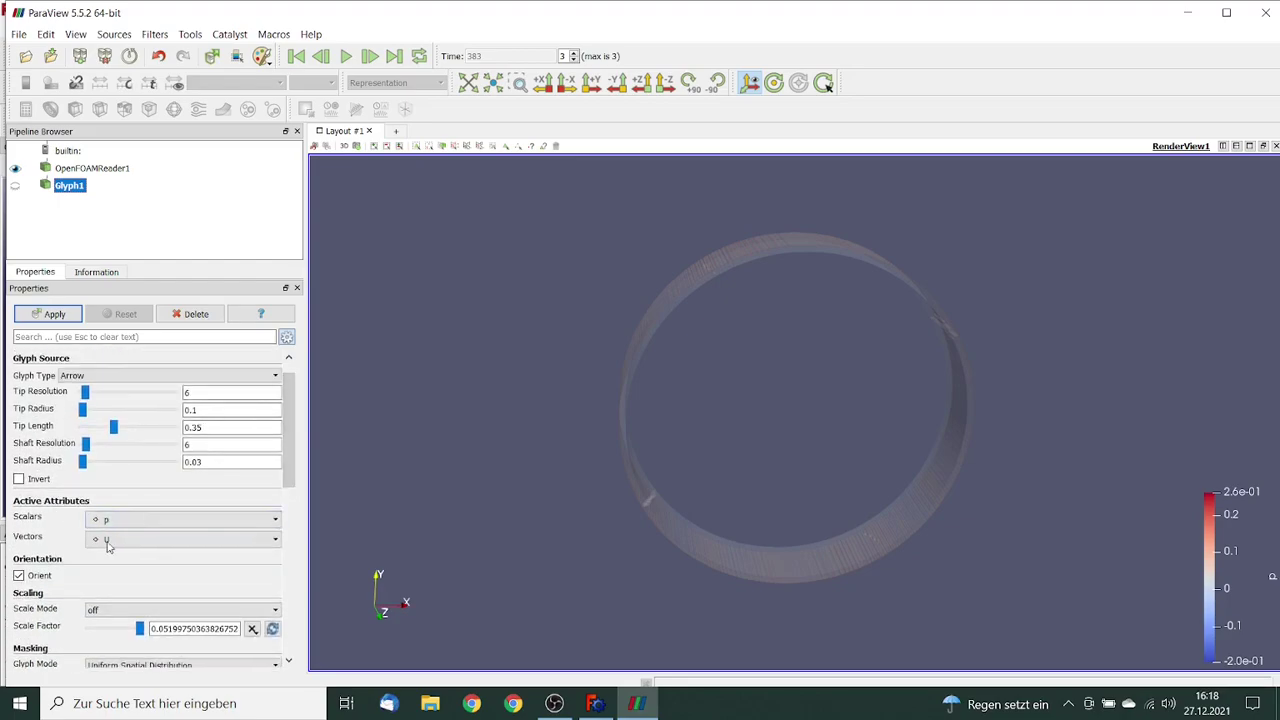
click(276, 541)
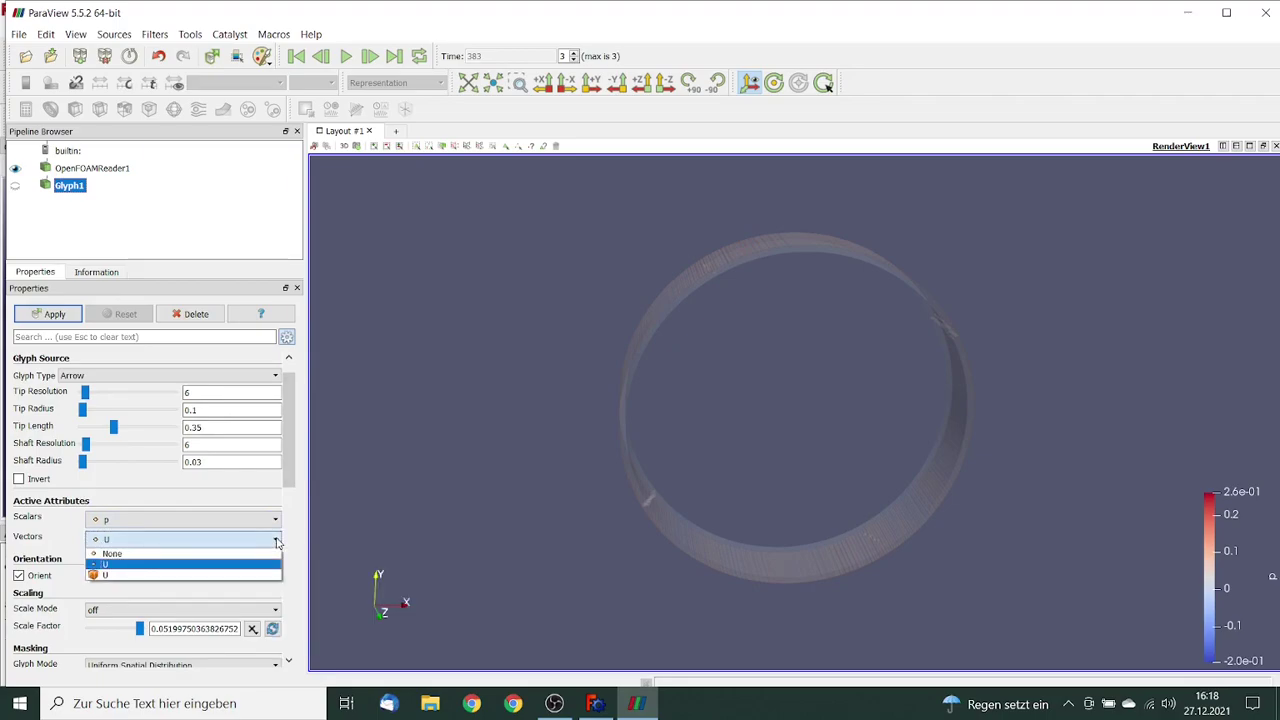
click(108, 577)
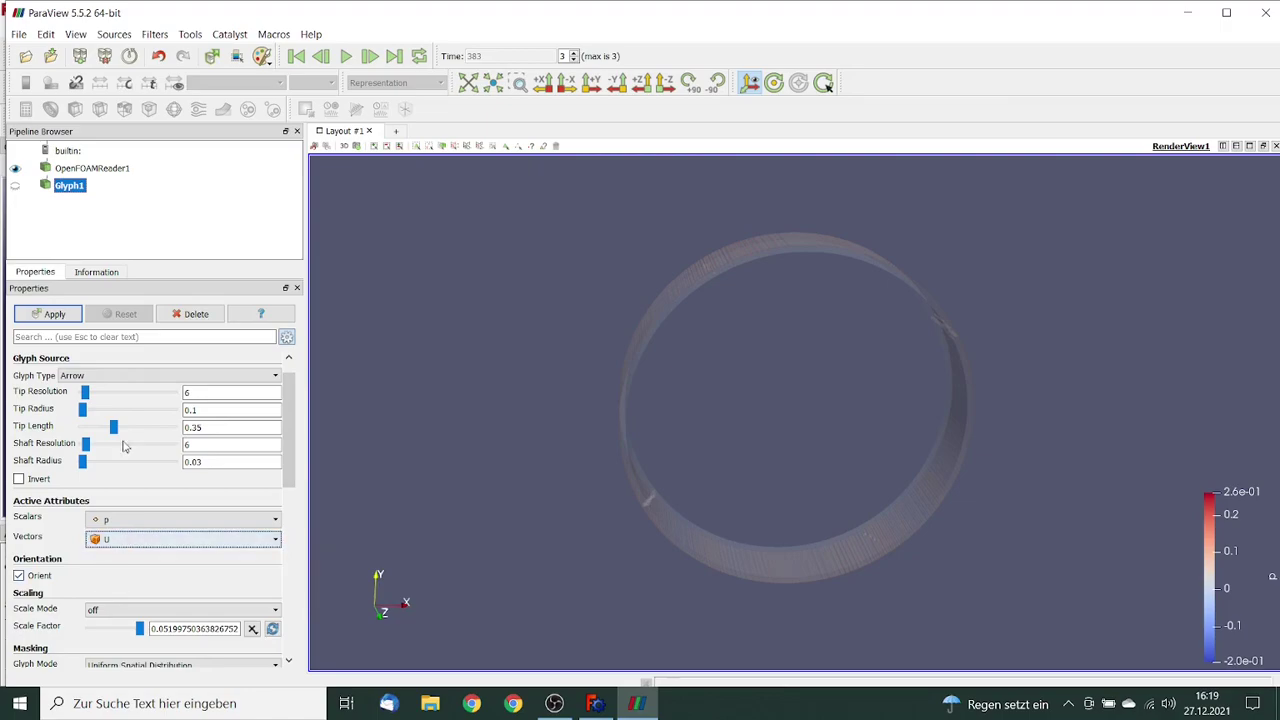
click(56, 316)
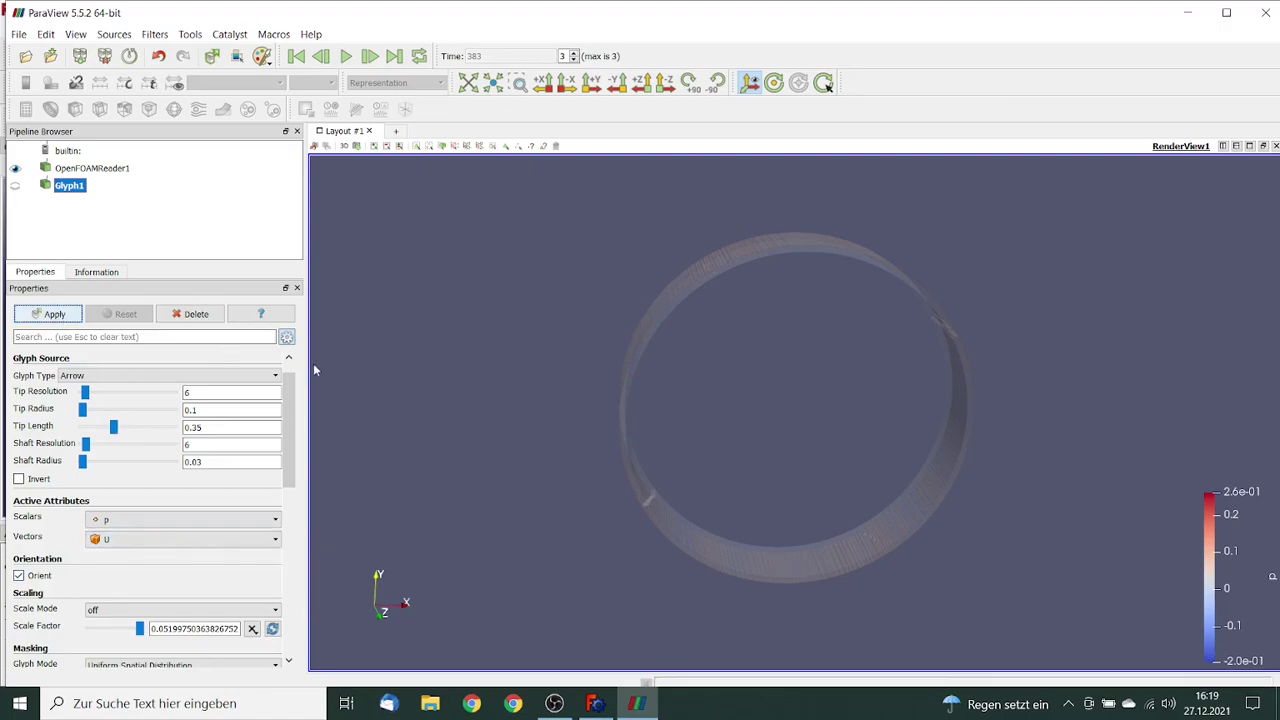
Step: Orbit the ring to inspect the velocity arrows, then close ParaView
mouse_move(806, 336)
mouse_down()
mouse_move(823, 314)
mouse_move(793, 342)
mouse_up()
drag(763, 321, 769, 293)
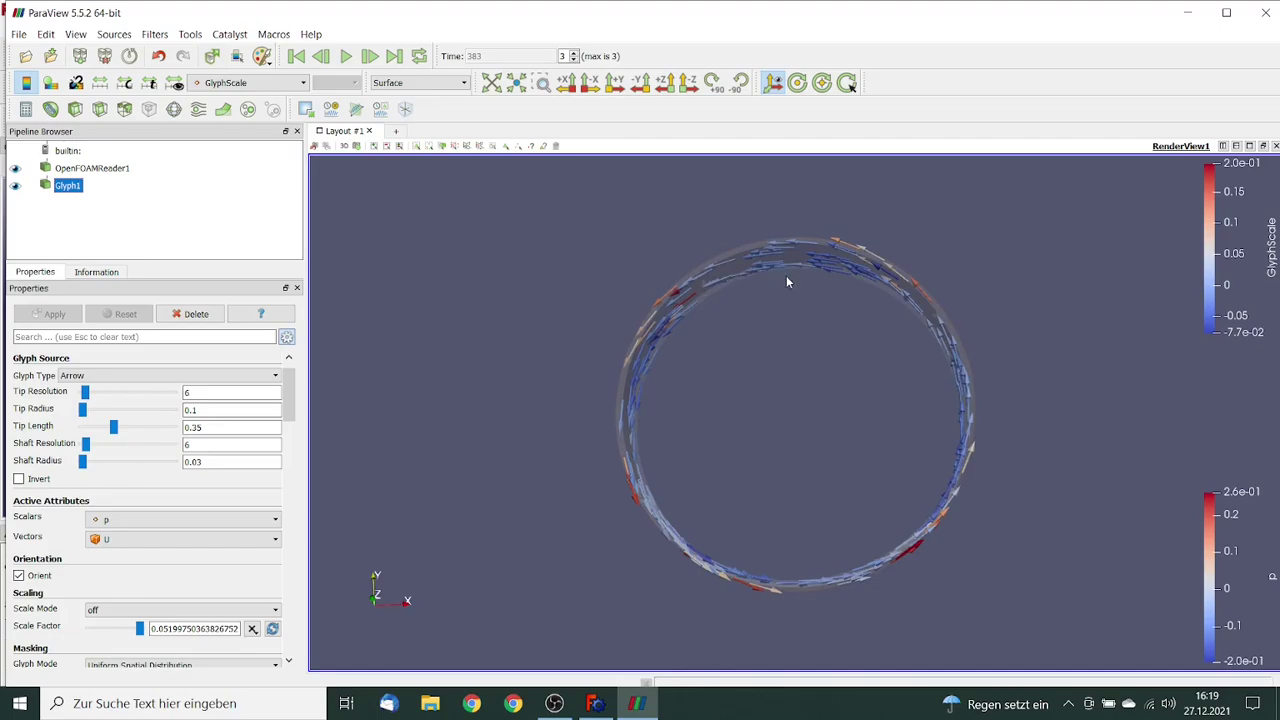
click(1266, 16)
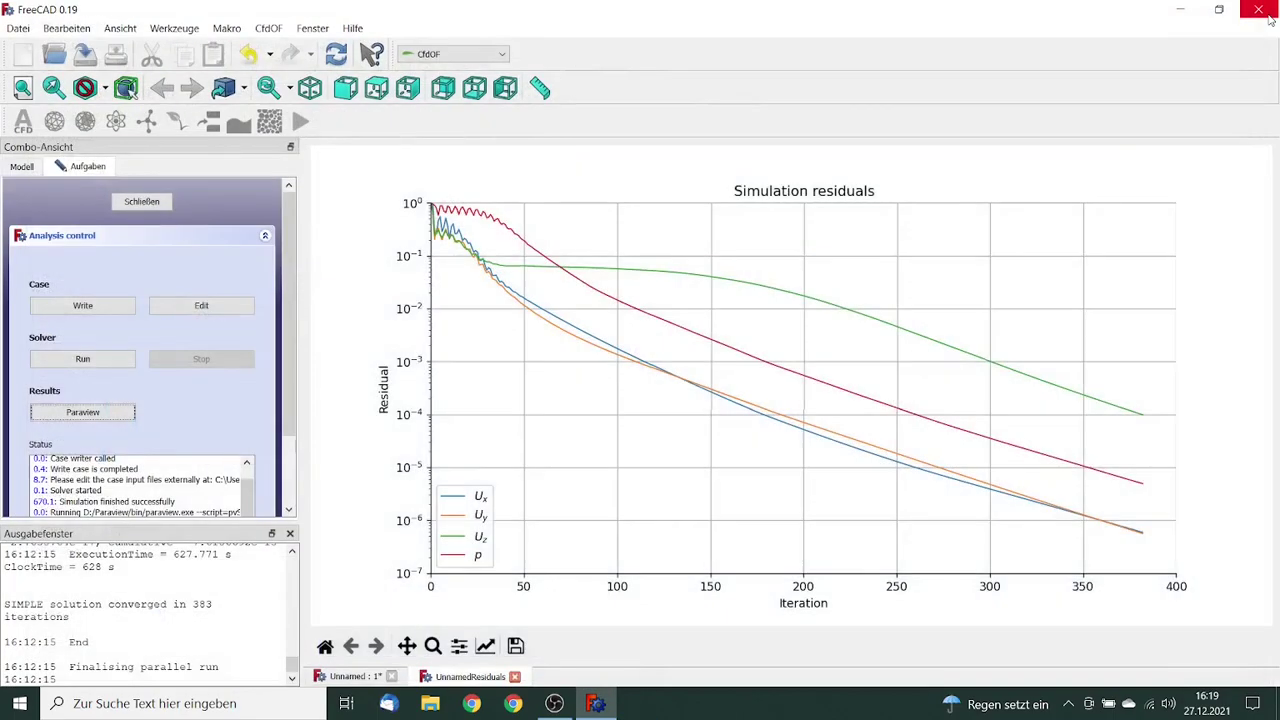
Step: Browse to postProcessing > forces_all > 0 and open moment.dat with Notepad++
click(201, 306)
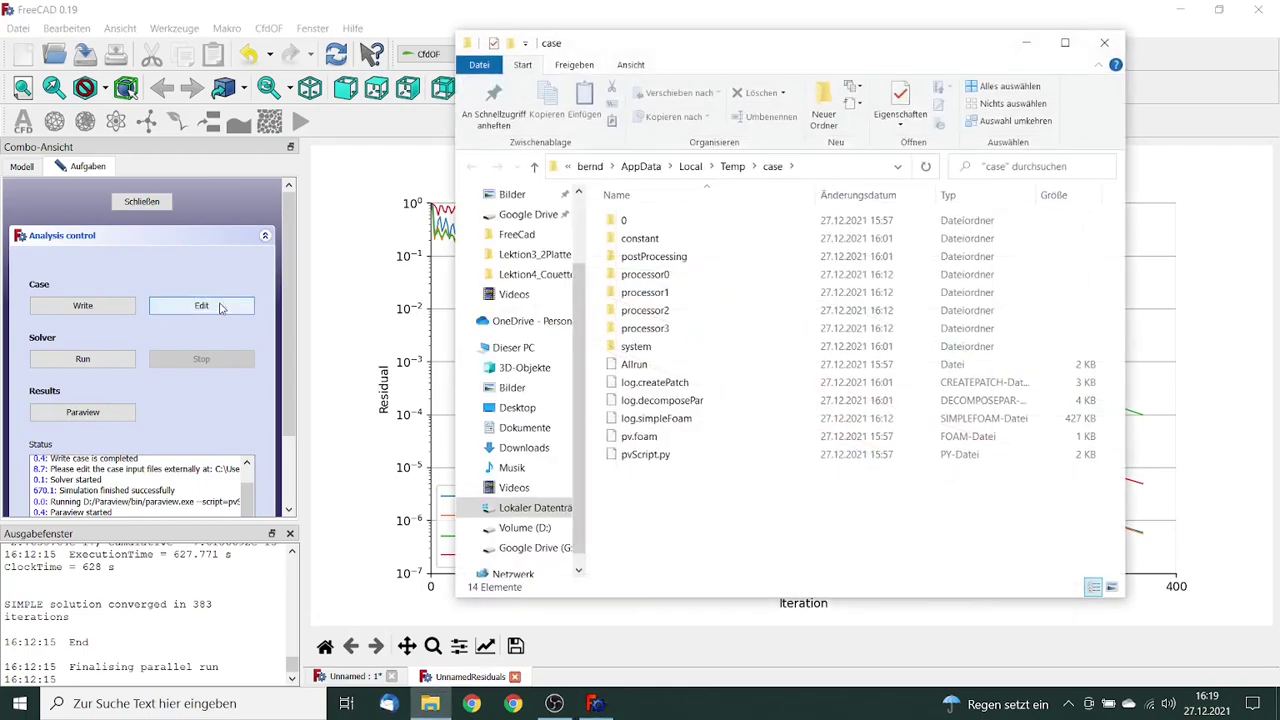
double_click(668, 258)
double_click(634, 221)
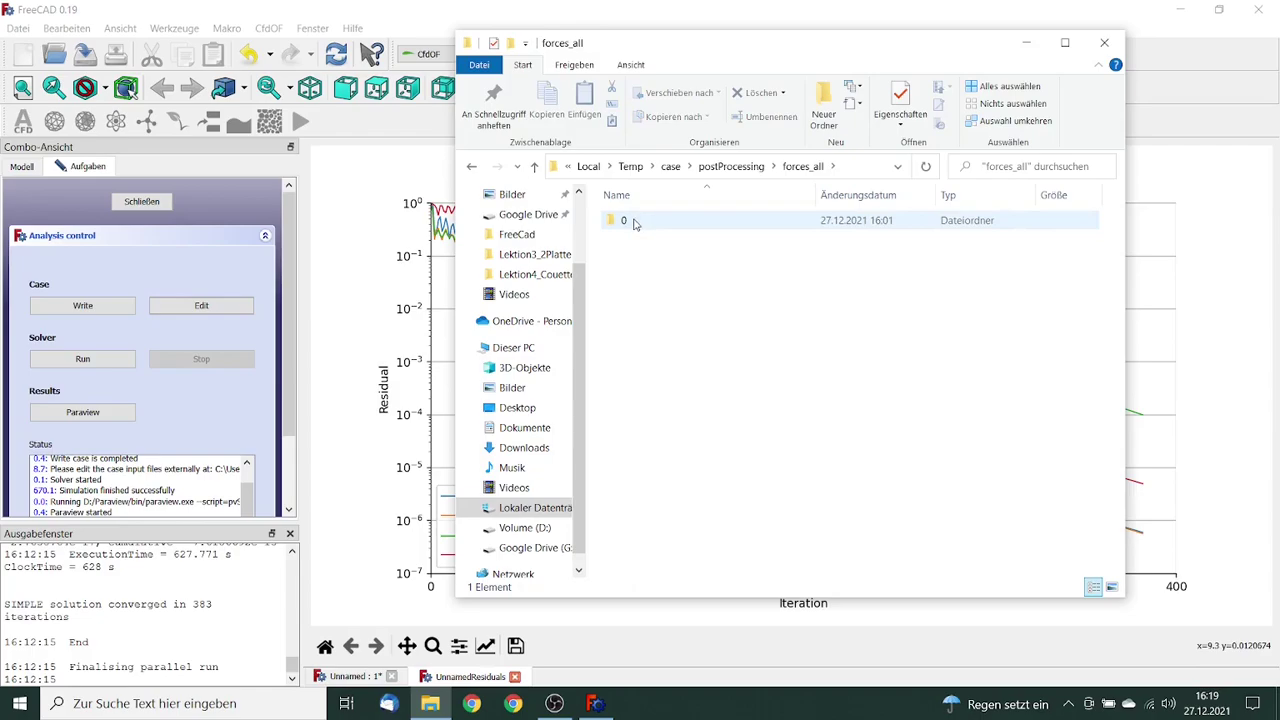
click(634, 221)
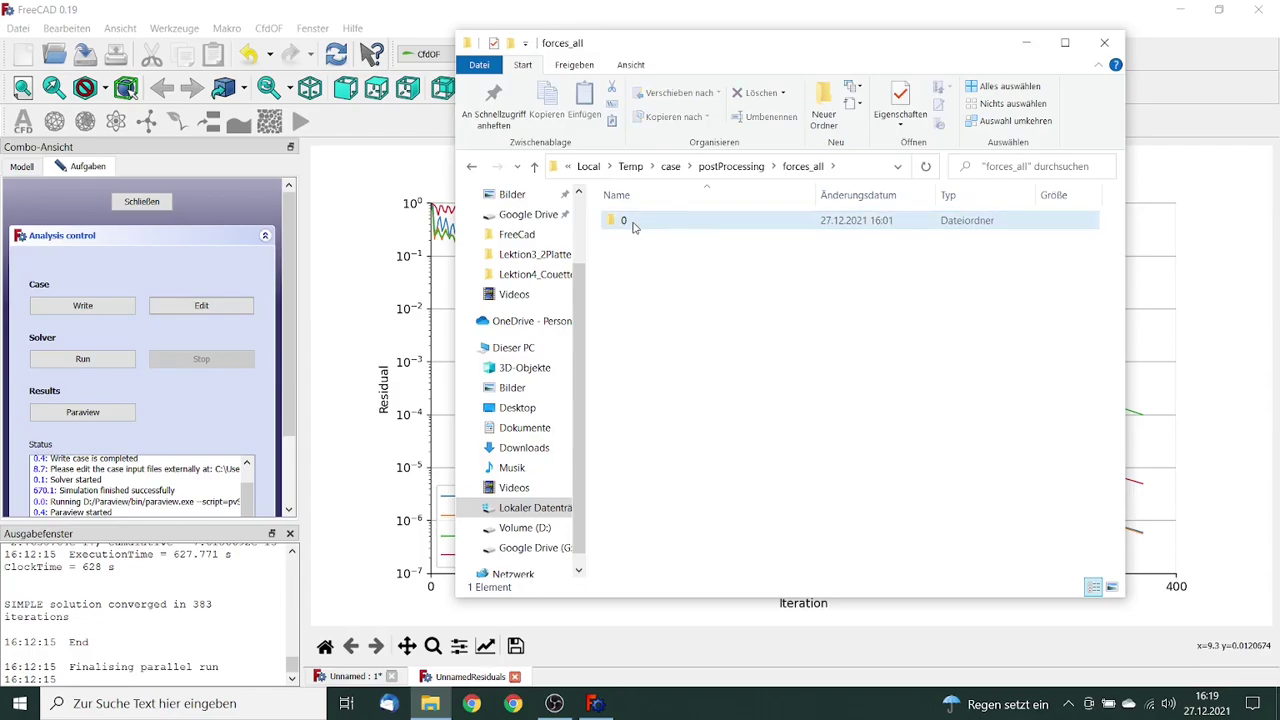
double_click(634, 224)
click(648, 242)
right_click(648, 244)
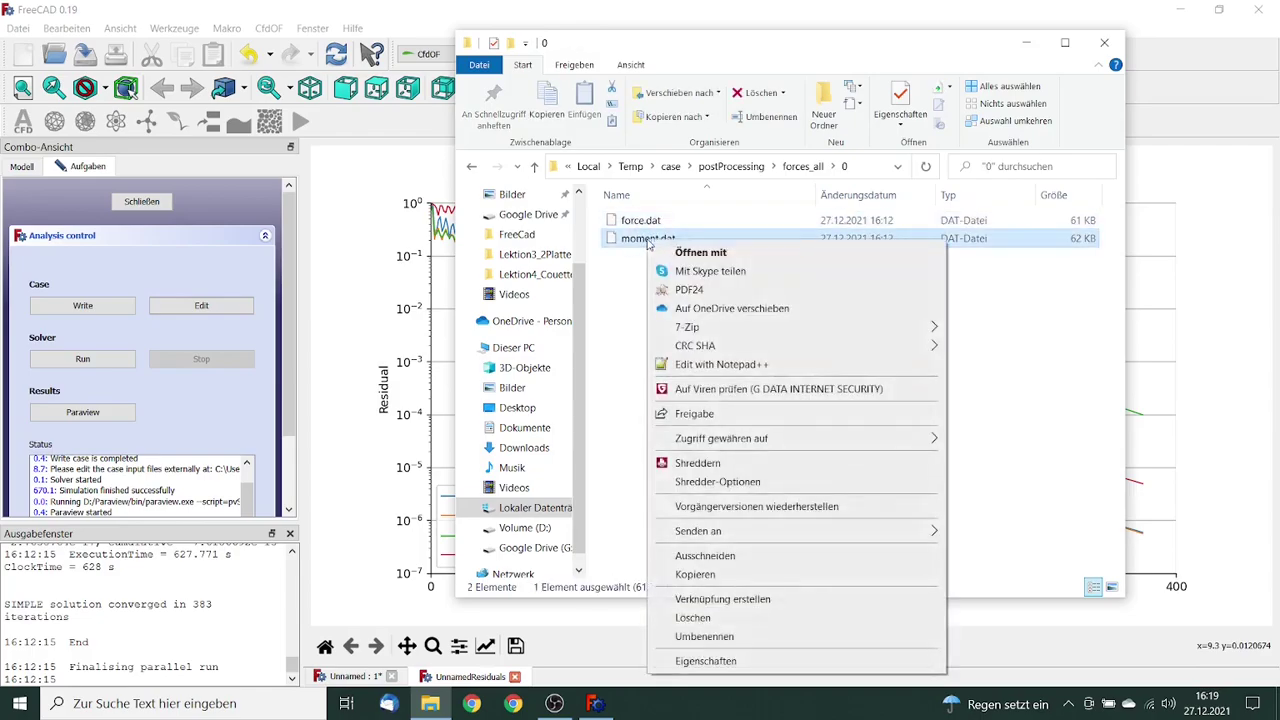
click(729, 364)
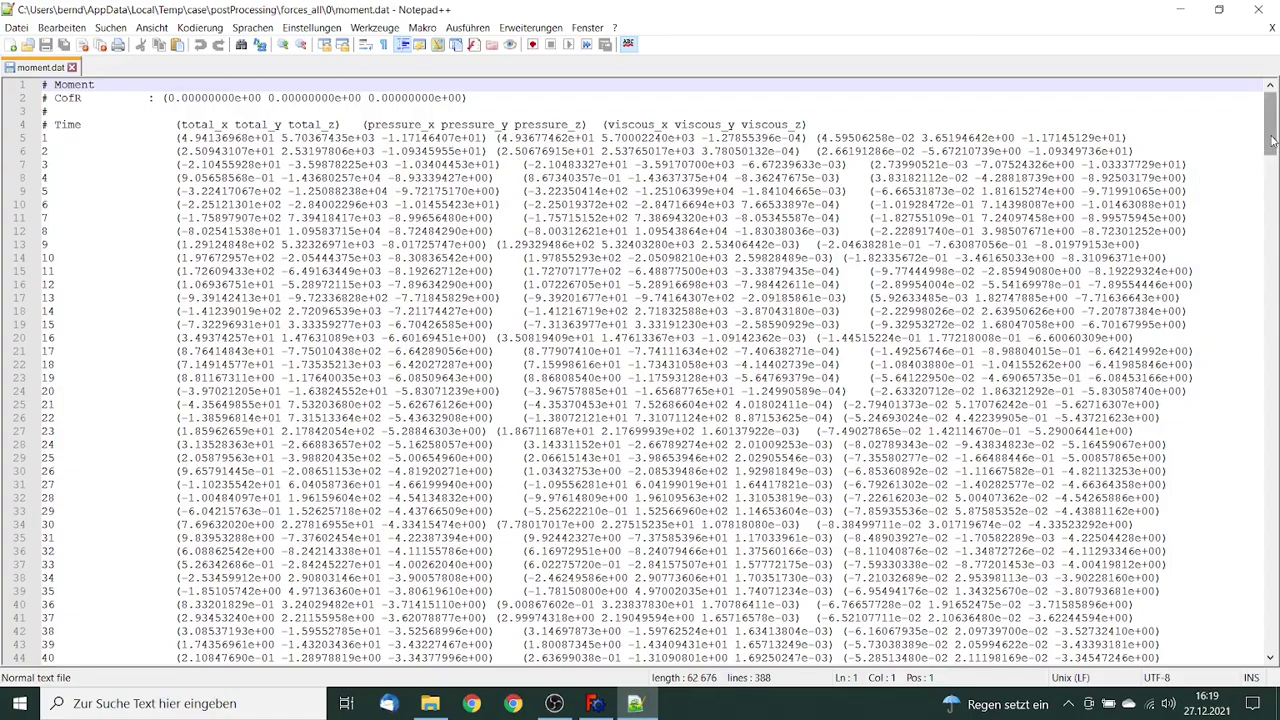
Step: Scroll to the end of moment.dat, showing iteration 383 with total z moment about -1.4755
drag(1271, 143, 1274, 650)
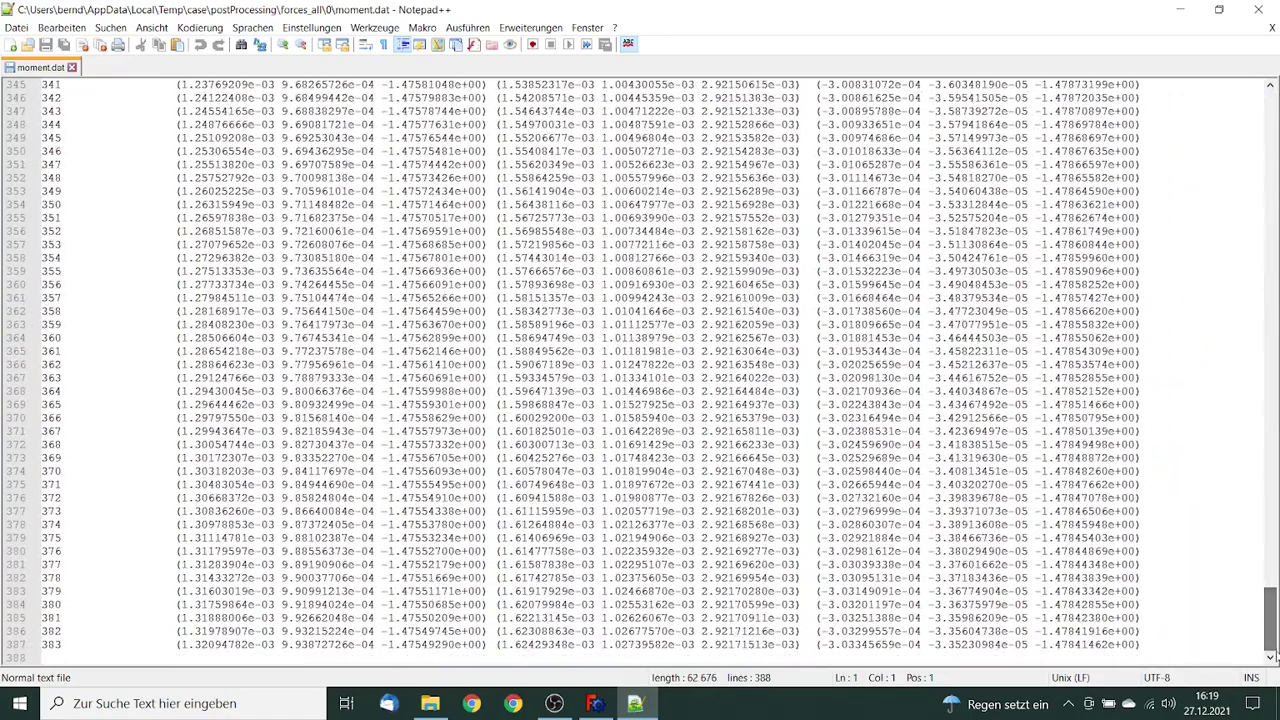